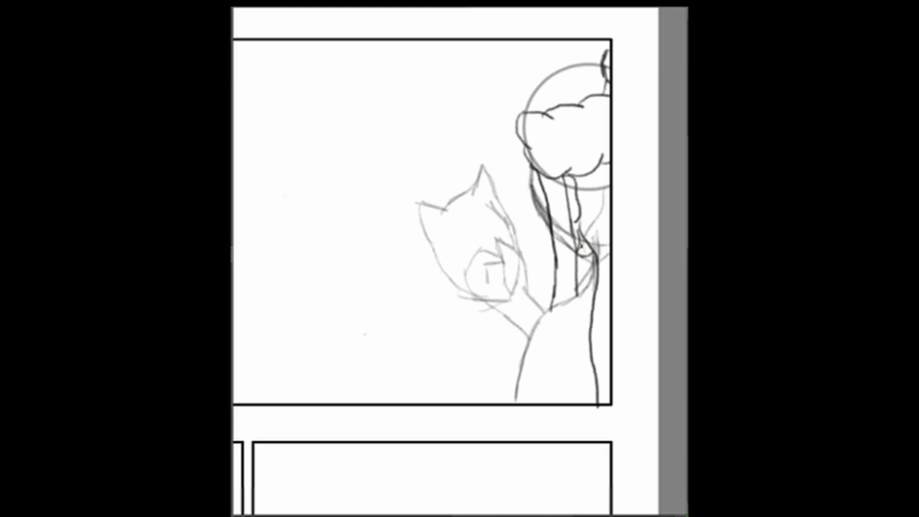
Ink the figure's shoulder and back line, and add short braid texture strokes across the hair.
mouse_move(539, 189)
left_mouse_down()
mouse_move(580, 230)
mouse_move(593, 273)
mouse_move(514, 404)
left_mouse_up()
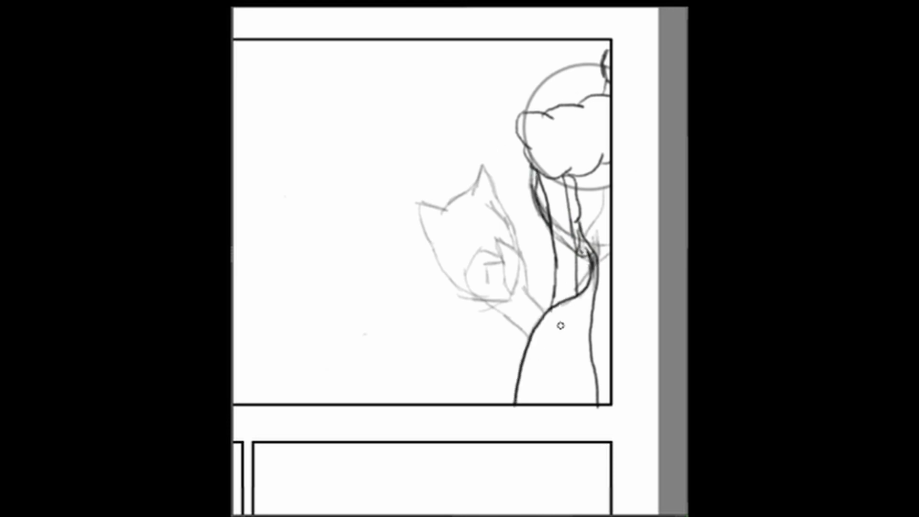
mouse_move(534, 127)
left_mouse_down()
mouse_move(554, 158)
mouse_move(551, 171)
left_mouse_up()
mouse_move(566, 125)
left_mouse_down()
mouse_move(600, 128)
mouse_move(573, 141)
left_mouse_up()
key("ctrl+z")
left_click_drag(574, 153, 595, 158)
left_click_drag(588, 157, 583, 165)
left_click_drag(599, 112, 609, 119)
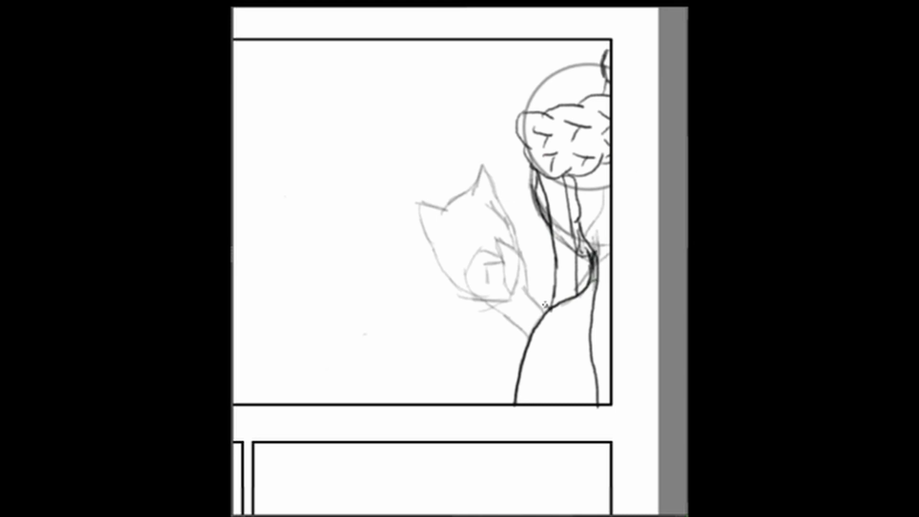
Ink the raised arm, hand and cat mask outline, and draw the mask's eyes, nose, mouth and curved markings.
left_click_drag(546, 303, 503, 405)
mouse_move(491, 233)
left_mouse_down()
mouse_move(512, 295)
mouse_move(421, 197)
mouse_move(519, 247)
left_mouse_up()
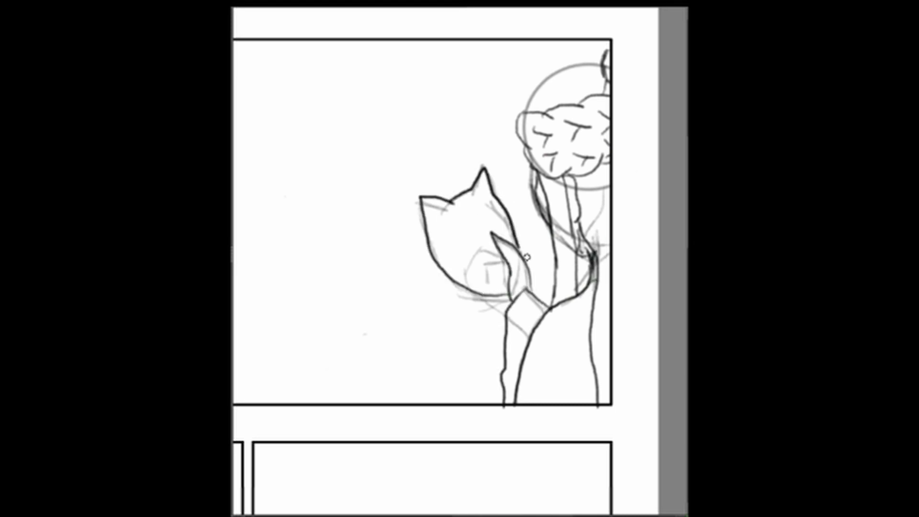
left_click_drag(481, 211, 469, 224)
mouse_move(486, 192)
left_mouse_down()
mouse_move(459, 218)
mouse_move(498, 235)
mouse_move(494, 259)
left_mouse_up()
mouse_move(472, 247)
left_mouse_down()
mouse_move(451, 254)
mouse_move(480, 258)
left_mouse_up()
left_click_drag(491, 263, 508, 275)
mouse_move(450, 270)
left_mouse_down()
mouse_move(488, 279)
mouse_move(503, 295)
left_mouse_up()
left_click_drag(483, 289, 506, 311)
Ink the top outline of the head and erase the leftover pencil sketch lines around the figure and mask.
left_click_drag(524, 116, 586, 61)
left_click_drag(536, 85, 602, 59)
left_click_drag(541, 79, 522, 109)
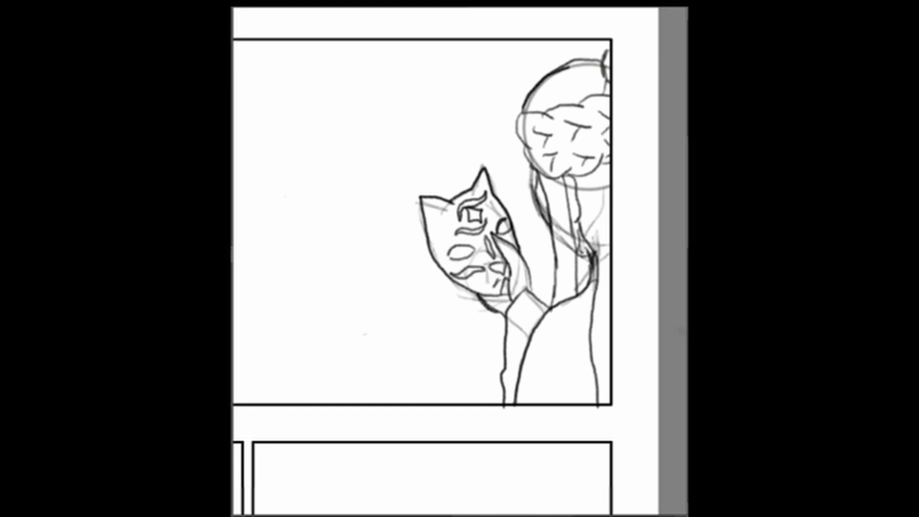
mouse_move(429, 292)
left_mouse_down()
mouse_move(535, 278)
mouse_move(580, 292)
mouse_move(536, 223)
mouse_move(580, 117)
left_mouse_up()
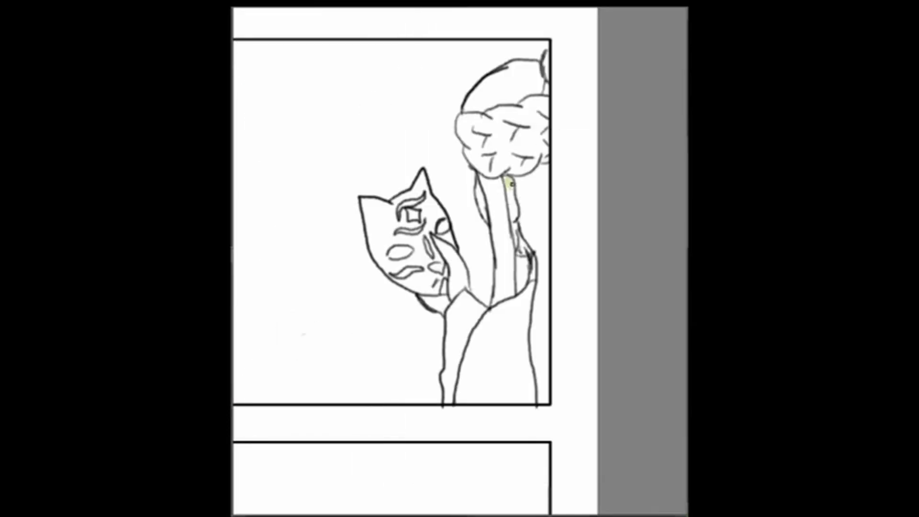
Colour the skin beige, and paint the hair tie, collar, sleeve stripes and upper mask markings blue.
mouse_move(512, 184)
left_mouse_down()
mouse_move(527, 254)
mouse_move(518, 202)
mouse_move(484, 218)
mouse_move(440, 304)
mouse_move(453, 295)
mouse_move(454, 258)
mouse_move(462, 272)
left_mouse_up()
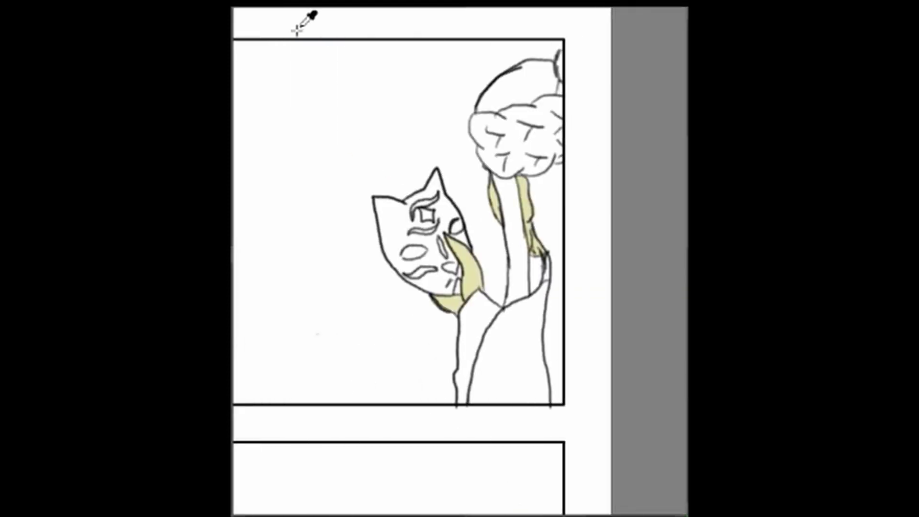
left_click_drag(561, 95, 562, 83)
left_click_drag(544, 281, 546, 271)
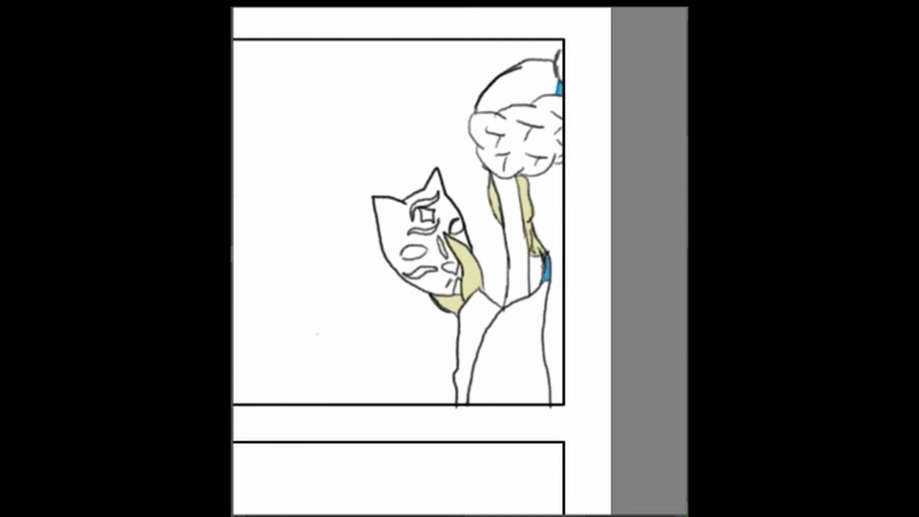
left_click_drag(479, 305, 472, 327)
left_click_drag(469, 350, 464, 396)
mouse_move(422, 209)
left_mouse_down()
mouse_move(427, 220)
mouse_move(412, 211)
left_mouse_up()
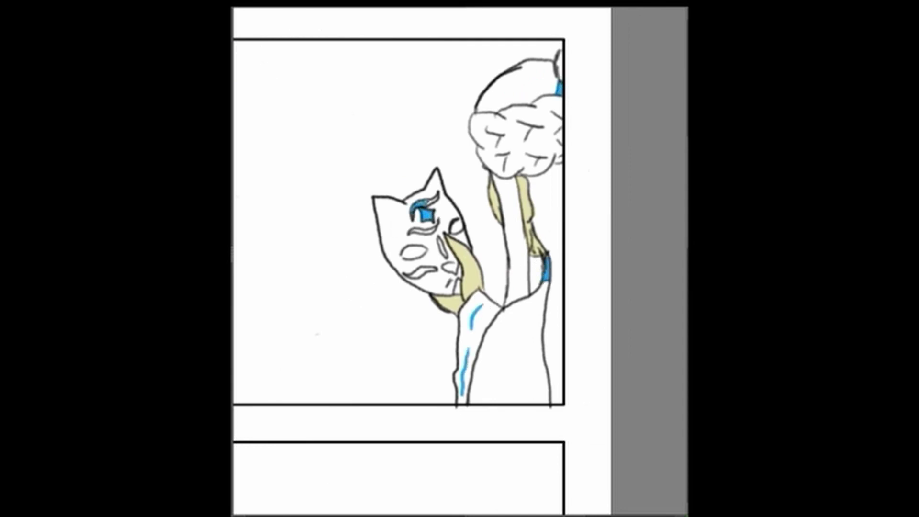
Fill the cat mask's remaining curved markings, nose and mouth with blue.
key("1")
mouse_move(330, 171)
left_mouse_down()
mouse_move(357, 173)
mouse_move(315, 173)
mouse_move(356, 173)
mouse_move(387, 159)
mouse_move(411, 237)
left_mouse_up()
left_click_drag(385, 283, 310, 306)
left_click_drag(417, 274, 448, 283)
left_click_drag(447, 330, 452, 357)
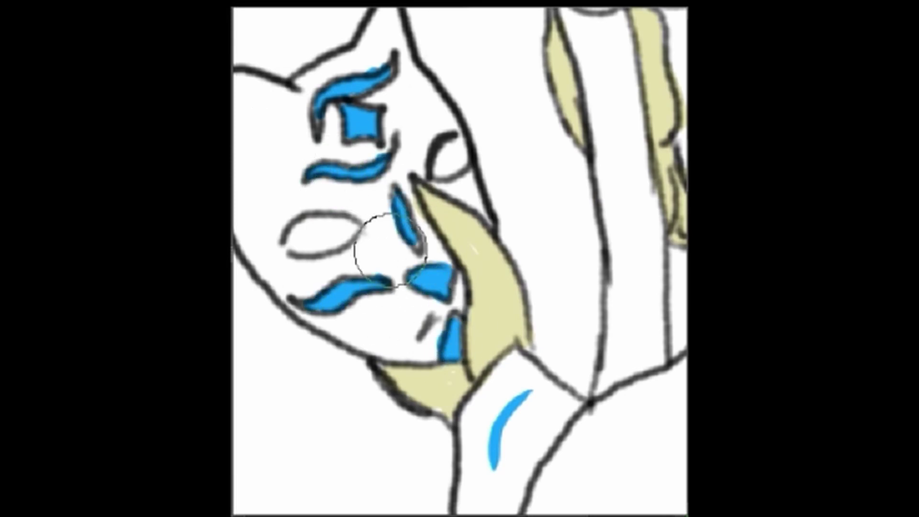
Clean up the edges of the mask's blue markings and fill their narrow tips with blue.
left_click_drag(386, 65, 368, 70)
left_click_drag(377, 158, 386, 152)
left_click_drag(378, 275, 389, 280)
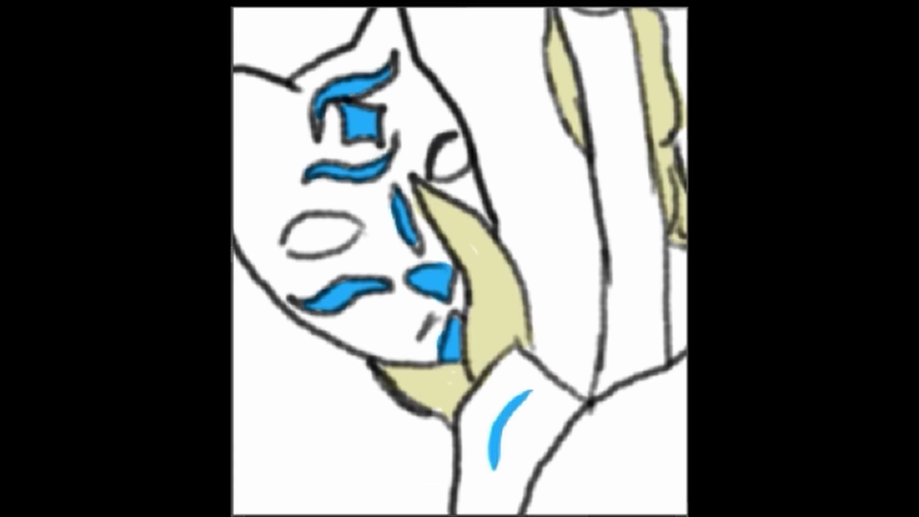
mouse_move(319, 106)
left_mouse_down()
mouse_move(316, 124)
mouse_move(394, 65)
left_mouse_up()
mouse_move(380, 142)
left_mouse_down()
mouse_move(359, 110)
mouse_move(399, 135)
mouse_move(371, 174)
mouse_move(317, 171)
left_mouse_up()
left_click_drag(292, 299, 360, 311)
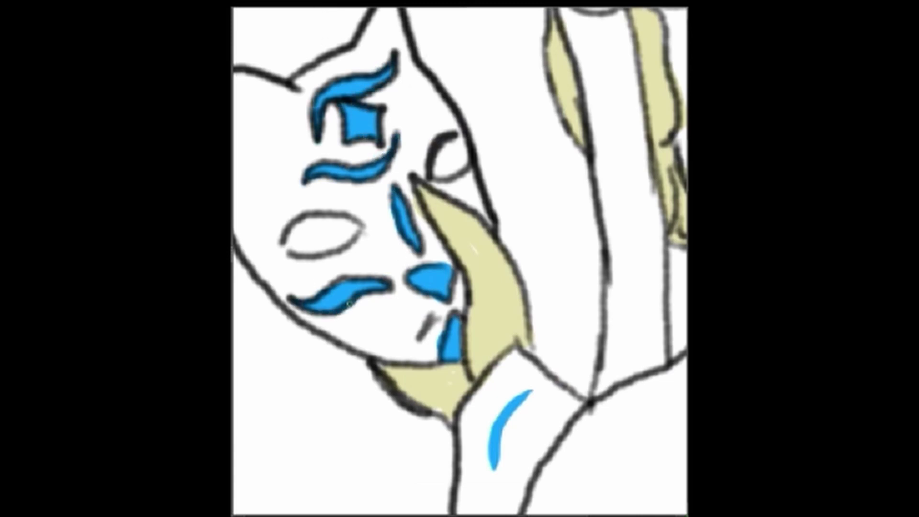
left_click_drag(331, 284, 391, 287)
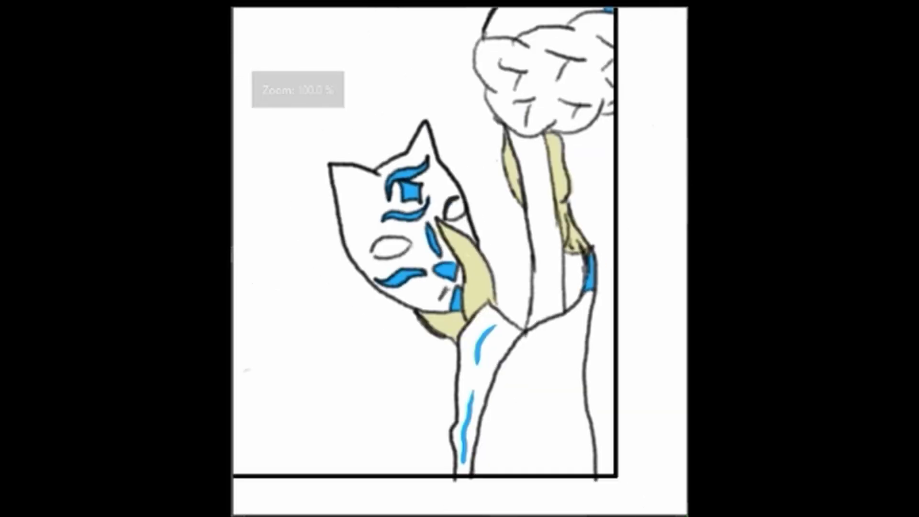
Brush grey shadows over the braids, hair tie, neck, lower mask, sleeve and back of the figure.
key("ctrl+minus")
key("ctrl+minus")
mouse_move(489, 143)
left_mouse_down()
mouse_move(551, 178)
mouse_move(553, 223)
left_mouse_up()
left_click(555, 82)
left_click_drag(441, 285, 461, 273)
mouse_move(462, 319)
left_mouse_down()
mouse_move(463, 334)
mouse_move(532, 363)
mouse_move(547, 394)
left_mouse_up()
left_click_drag(543, 272, 517, 189)
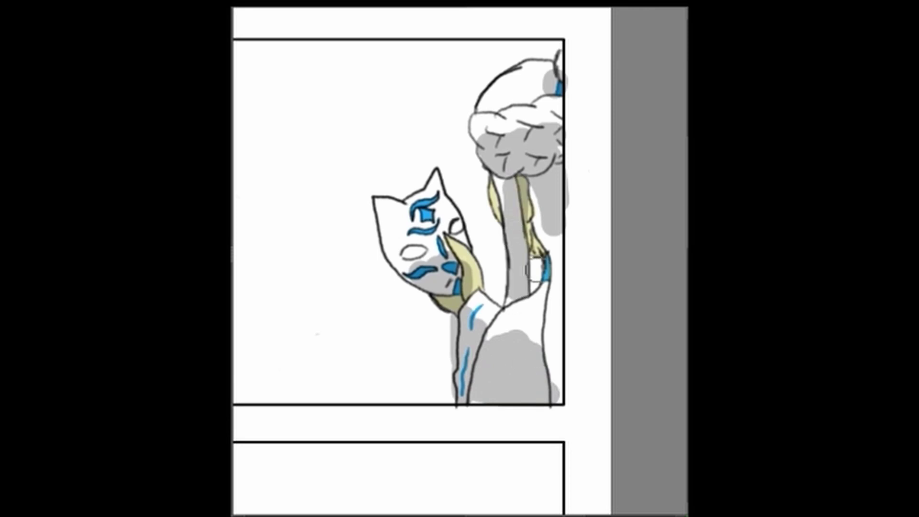
Blend the figure's grey shadows into soft gradients.
key("F6")
left_click(445, 35)
mouse_move(395, 274)
left_mouse_down()
mouse_move(466, 317)
mouse_move(523, 375)
mouse_move(558, 219)
mouse_move(497, 137)
mouse_move(513, 267)
left_mouse_up()
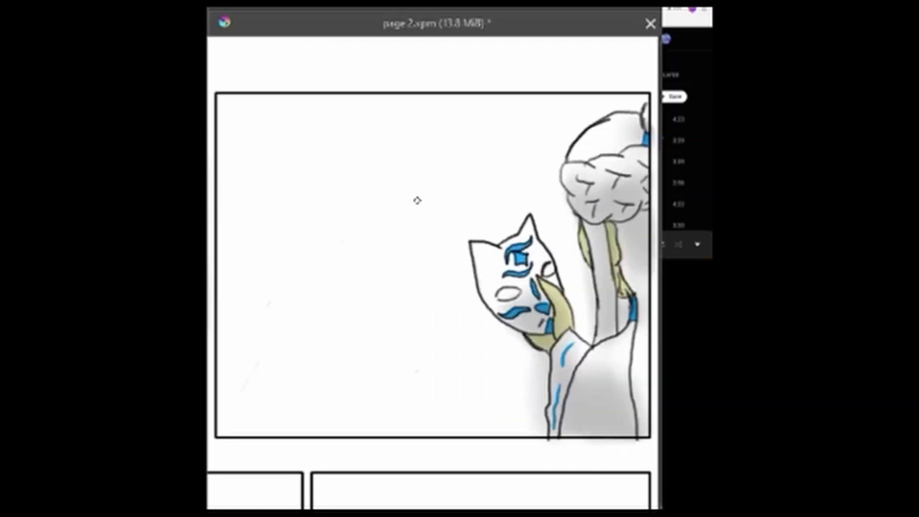
Draw wavy shake lines beside the mask and sleeve, and hand-letter "Tremble" diagonally between them.
mouse_move(454, 270)
left_mouse_down()
mouse_move(464, 316)
mouse_move(491, 329)
left_mouse_up()
left_click_drag(433, 318, 424, 342)
mouse_move(432, 310)
left_mouse_down()
mouse_move(450, 326)
mouse_move(453, 348)
left_mouse_up()
left_click_drag(453, 362, 459, 373)
left_click_drag(476, 359, 498, 391)
left_click_drag(503, 378, 520, 402)
left_click_drag(537, 370, 531, 425)
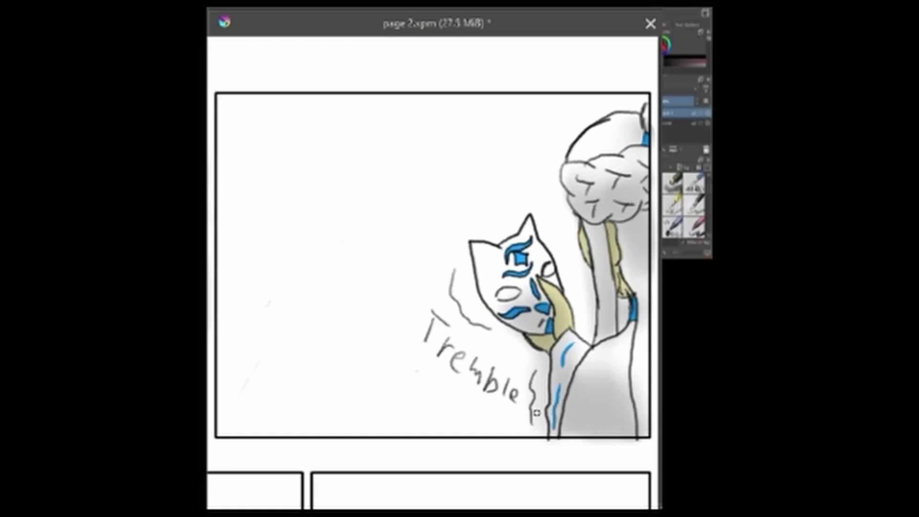
Add shake lines around the mask's ear and beside the head, and hand-letter a second "Tremble" there.
mouse_move(509, 227)
left_mouse_down()
mouse_move(543, 208)
mouse_move(559, 249)
left_mouse_up()
left_click_drag(558, 146, 551, 187)
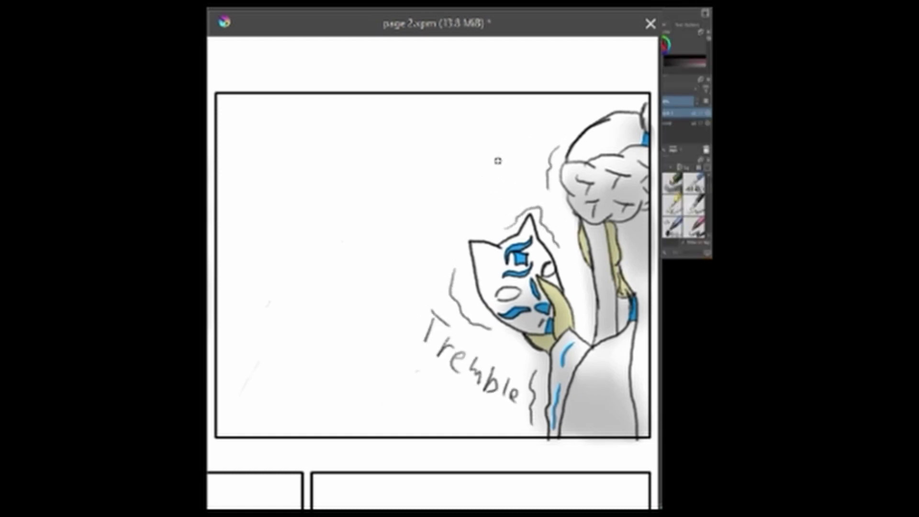
mouse_move(492, 159)
left_mouse_down()
mouse_move(514, 194)
mouse_move(541, 205)
mouse_move(569, 242)
left_mouse_up()
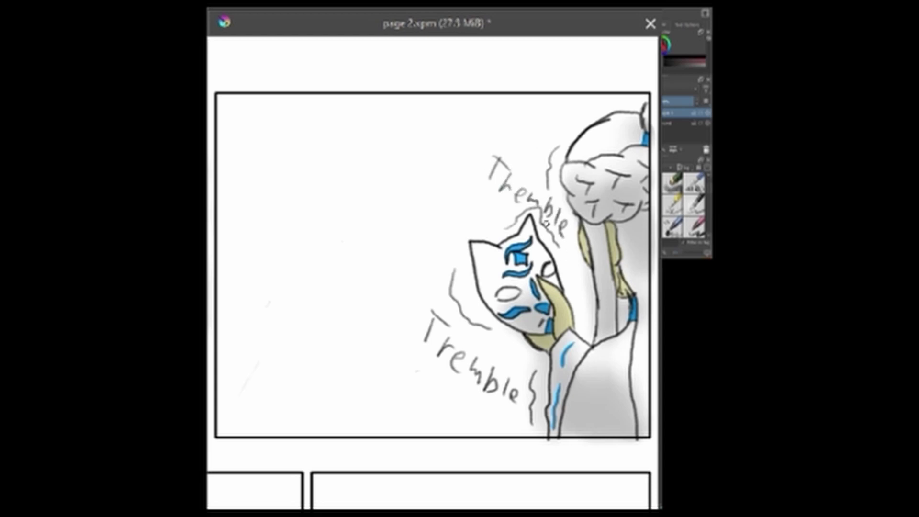
In the empty panel of the next row, sketch a round head, jaw and raised arm with the hand at the chin.
scroll(430, 273, "down", 10)
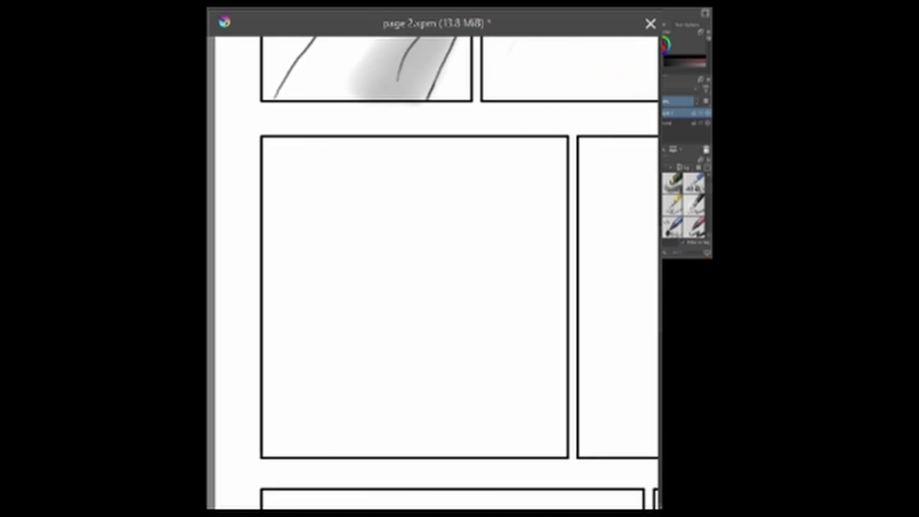
left_click(415, 29)
left_click(509, 166)
left_click_drag(440, 244, 482, 211)
mouse_move(558, 175)
left_mouse_down()
mouse_move(499, 205)
mouse_move(523, 281)
mouse_move(542, 291)
left_mouse_up()
mouse_move(556, 177)
left_mouse_down()
mouse_move(490, 248)
mouse_move(551, 289)
left_mouse_up()
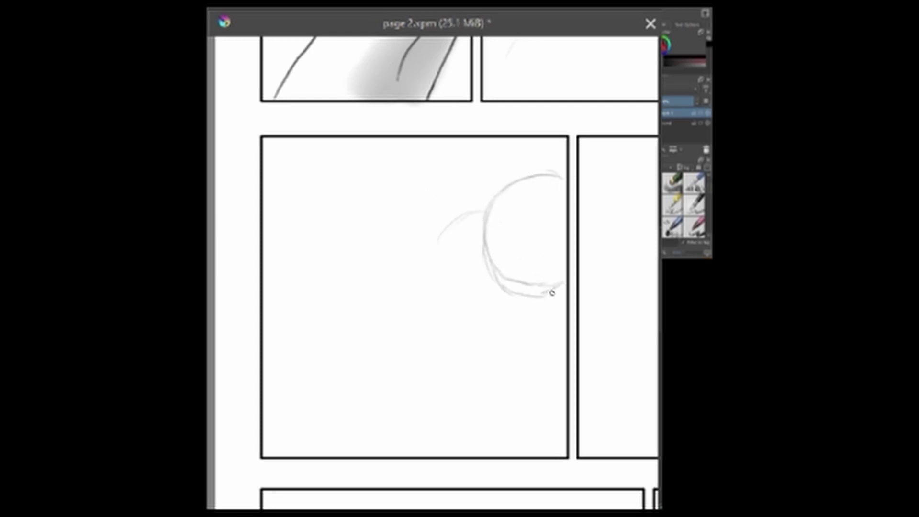
mouse_move(495, 296)
left_mouse_down()
mouse_move(547, 328)
mouse_move(496, 450)
left_mouse_up()
mouse_move(470, 450)
left_mouse_down()
mouse_move(479, 349)
mouse_move(512, 312)
mouse_move(500, 357)
mouse_move(535, 306)
mouse_move(521, 324)
mouse_move(544, 326)
left_mouse_up()
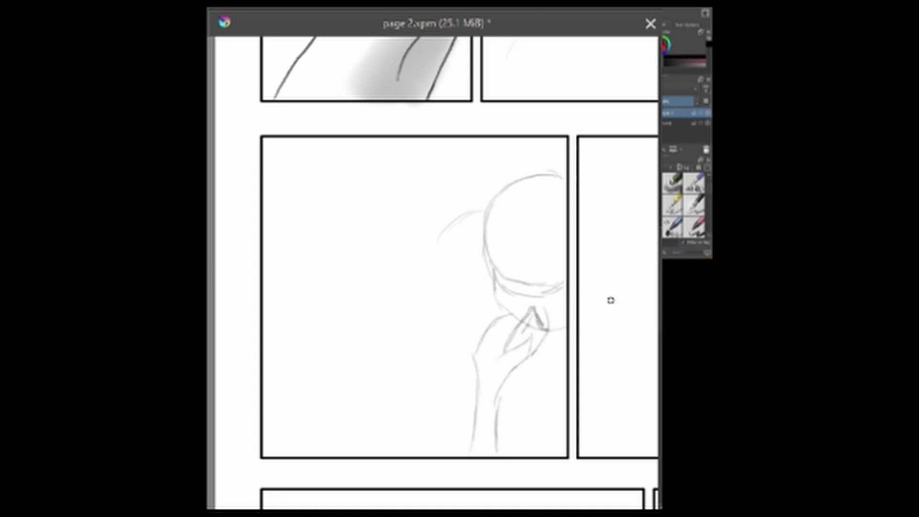
Ink the hair bun and its tie on top of the sketched head.
key("F6")
left_click(563, 165)
left_click_drag(536, 174, 565, 168)
key("ctrl+z")
mouse_move(537, 173)
left_mouse_down()
mouse_move(530, 156)
mouse_move(551, 172)
left_mouse_up()
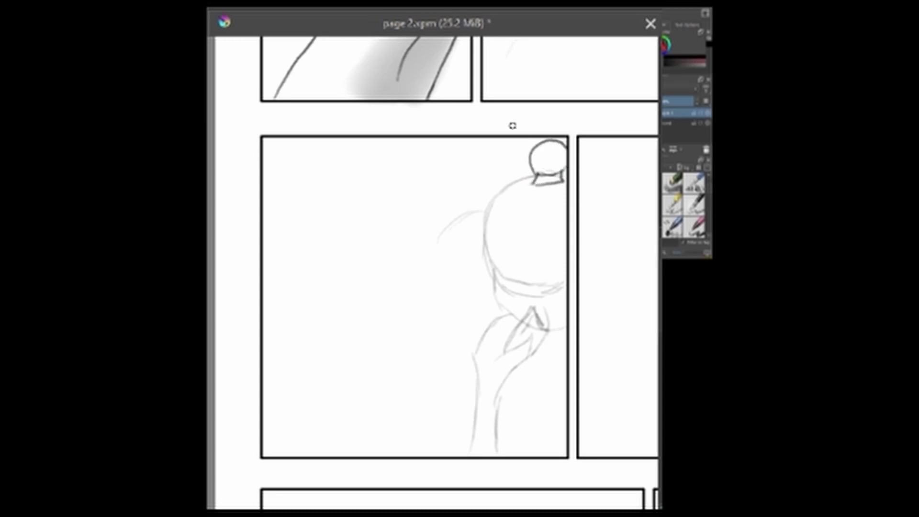
Ink the outline of the head and the braided hair wrapping around it up to the bun.
mouse_move(511, 179)
left_mouse_down()
mouse_move(483, 204)
mouse_move(481, 257)
mouse_move(509, 268)
left_mouse_up()
left_click_drag(498, 215, 541, 283)
left_click_drag(522, 233, 541, 247)
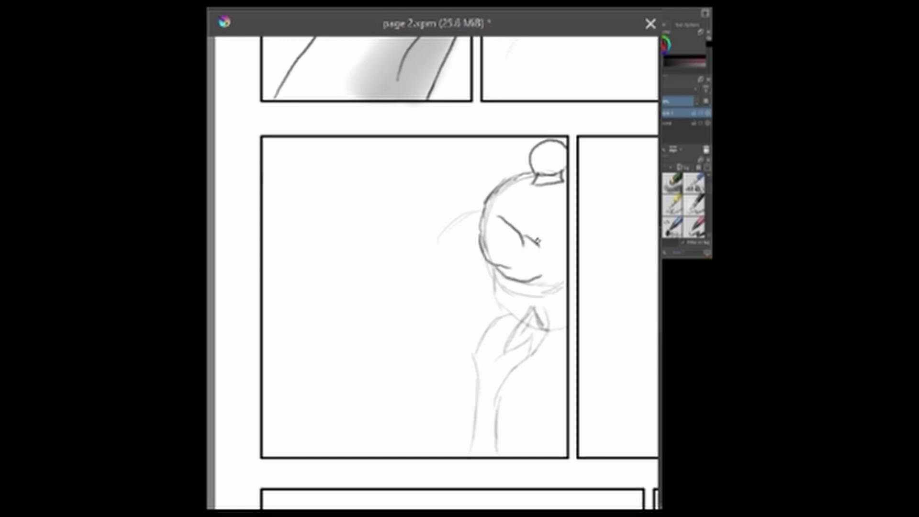
mouse_move(545, 214)
left_mouse_down()
mouse_move(536, 247)
mouse_move(557, 234)
left_mouse_up()
mouse_move(541, 284)
left_mouse_down()
mouse_move(565, 256)
mouse_move(567, 233)
left_mouse_up()
mouse_move(543, 216)
left_mouse_down()
mouse_move(539, 237)
mouse_move(539, 188)
mouse_move(554, 183)
left_mouse_up()
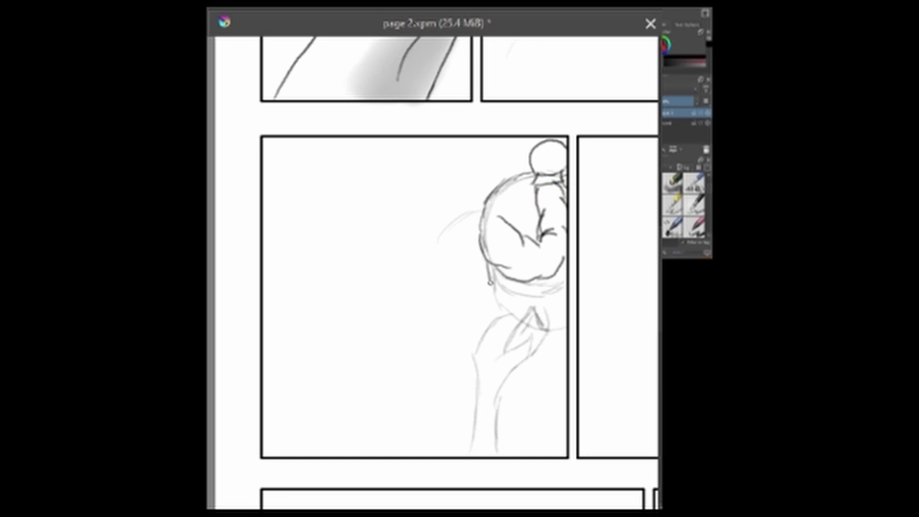
Ink the figure's neck, collar, back and raised arm with the fingers of the hand.
mouse_move(489, 282)
left_mouse_down()
mouse_move(514, 363)
mouse_move(515, 305)
mouse_move(525, 358)
left_mouse_up()
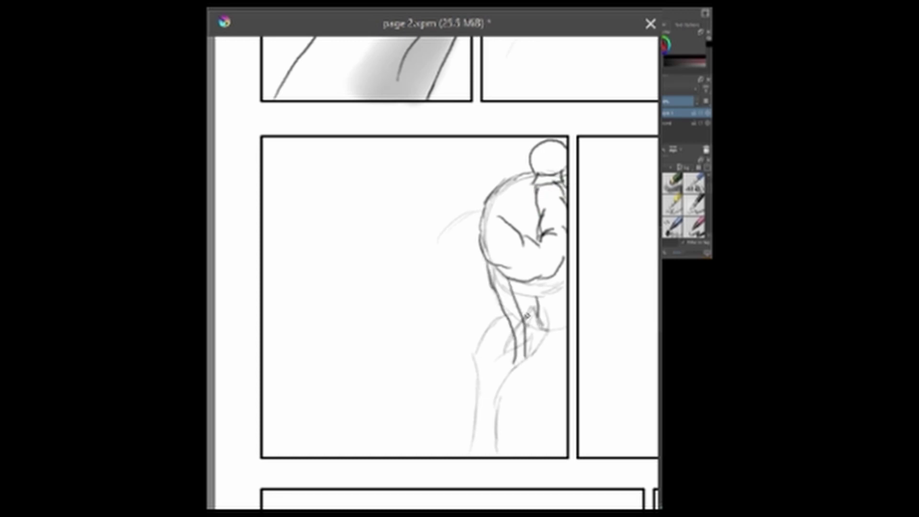
left_click_drag(529, 309, 548, 327)
left_click_drag(532, 283, 537, 457)
mouse_move(546, 328)
left_mouse_down()
mouse_move(498, 390)
mouse_move(493, 458)
left_mouse_up()
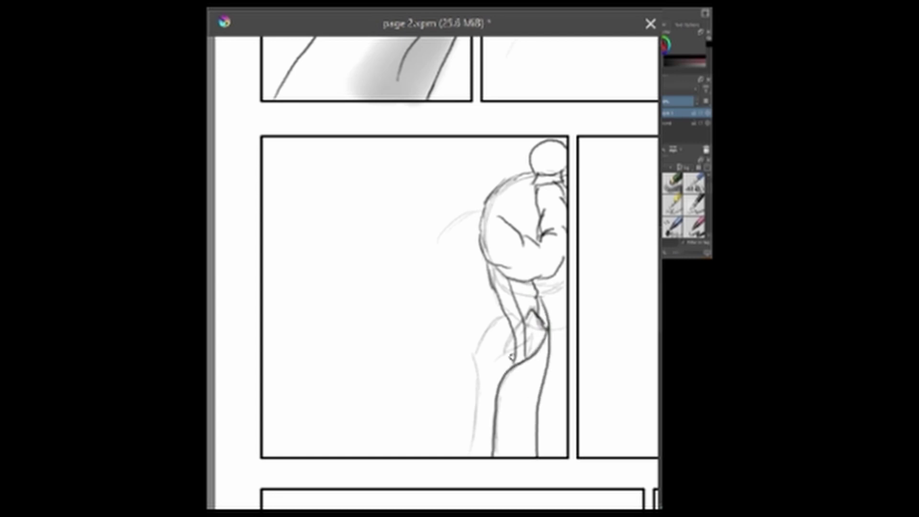
mouse_move(513, 334)
left_mouse_down()
mouse_move(501, 362)
mouse_move(506, 353)
left_mouse_up()
mouse_move(511, 312)
left_mouse_down()
mouse_move(479, 347)
mouse_move(472, 445)
left_mouse_up()
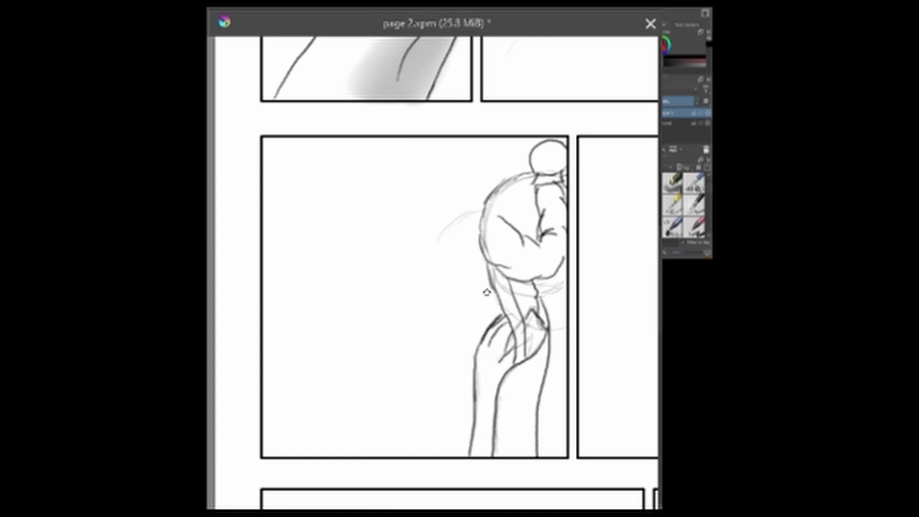
Add short V-shaped texture strokes along the braided hair.
left_click_drag(503, 248, 514, 248)
mouse_move(500, 257)
left_mouse_down()
mouse_move(498, 265)
mouse_move(528, 263)
left_mouse_up()
left_click_drag(520, 272, 524, 276)
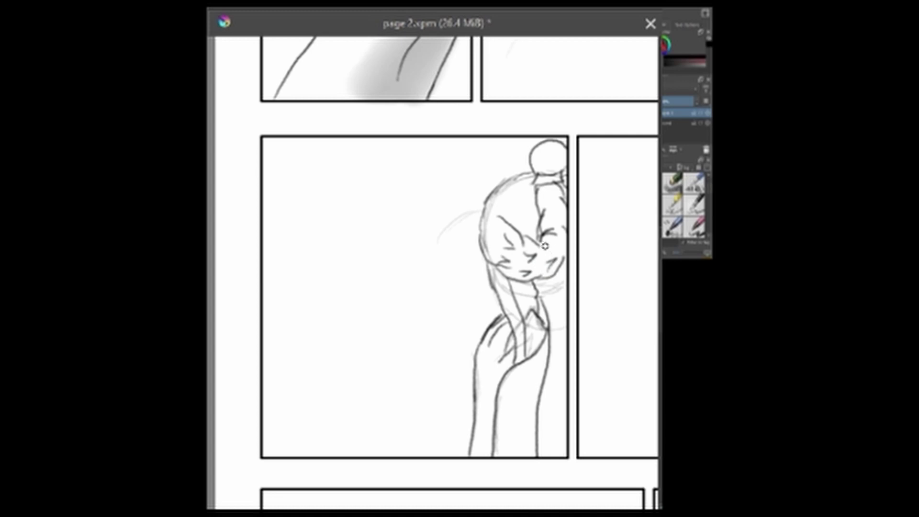
left_click_drag(542, 238, 555, 253)
left_click_drag(567, 229, 572, 246)
left_click_drag(546, 204, 557, 191)
left_click_drag(551, 204, 564, 188)
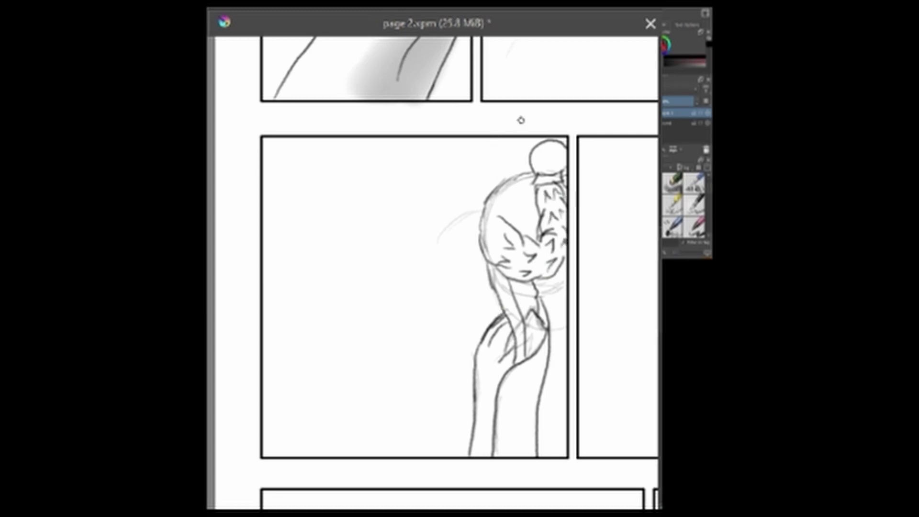
Draw shake lines along the head and arm, and hand-letter "Wimper" and "Sobs" beside the figure.
mouse_move(501, 165)
left_mouse_down()
mouse_move(471, 205)
mouse_move(470, 229)
left_mouse_up()
left_click_drag(479, 287, 468, 341)
left_click_drag(467, 385, 461, 438)
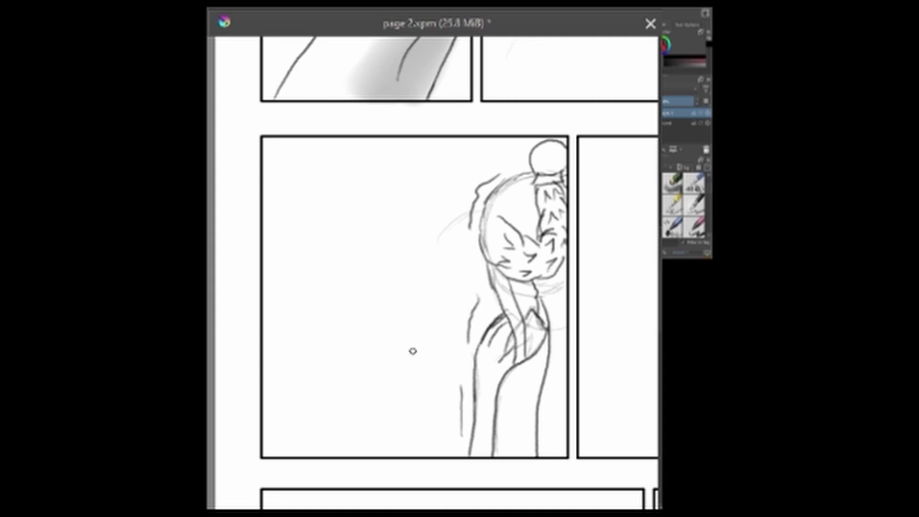
left_click_drag(427, 340, 484, 272)
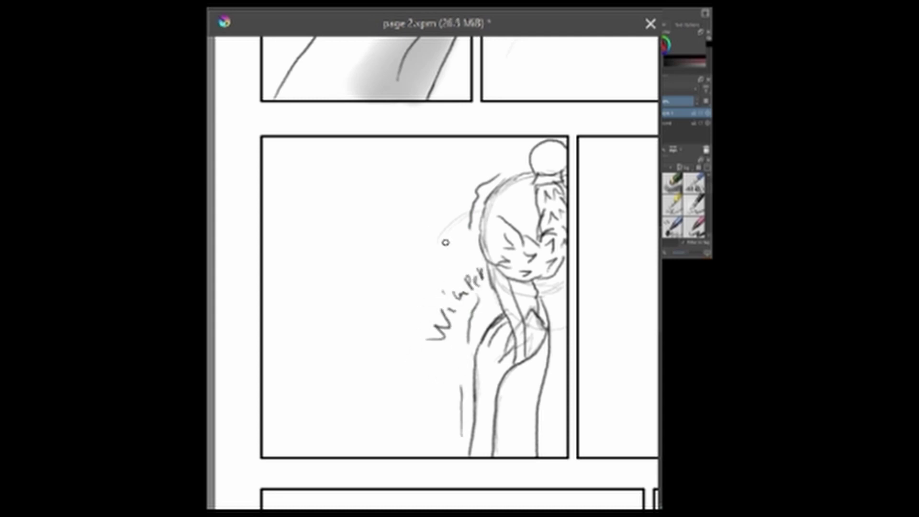
mouse_move(445, 243)
left_mouse_down()
mouse_move(452, 268)
mouse_move(445, 223)
mouse_move(459, 189)
left_mouse_up()
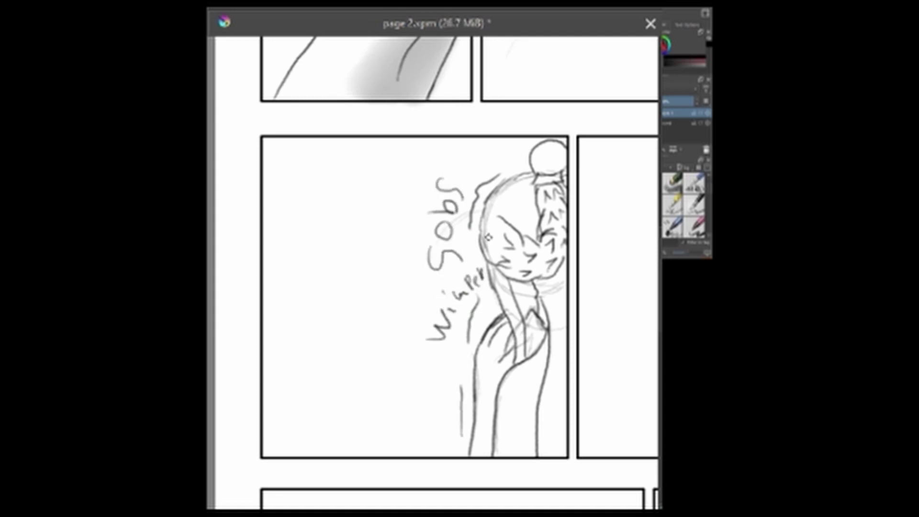
Erase the leftover sketch lines around the head, neck and hand.
key("F6")
left_click(406, 63)
left_click(359, 133)
mouse_move(527, 178)
left_mouse_down()
mouse_move(486, 213)
mouse_move(491, 265)
left_mouse_up()
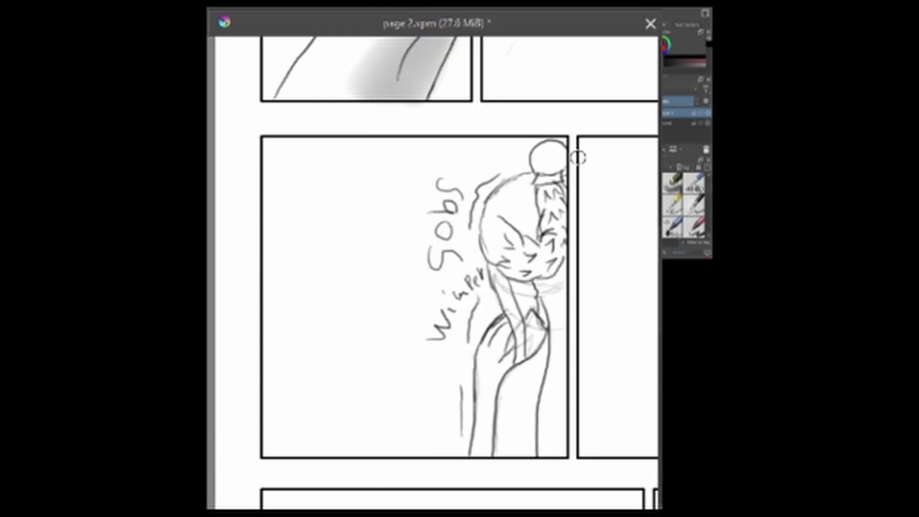
left_click_drag(557, 289, 515, 292)
left_click_drag(556, 328, 508, 347)
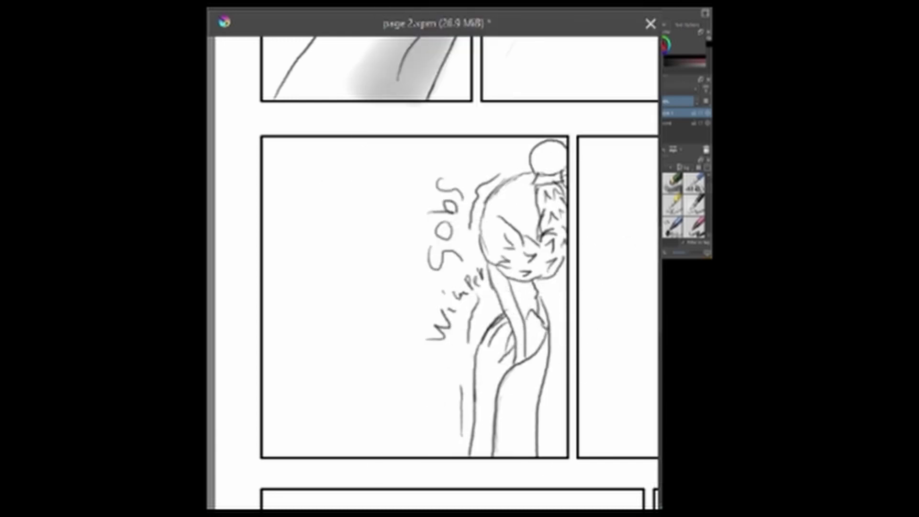
Select the drawing pencil preset and choose a pale yellow paint colour slightly different from RGB 229, 223, 171.
key("F6")
left_click(562, 166)
left_click_drag(582, 205, 581, 143)
left_click_drag(440, 499, 460, 499)
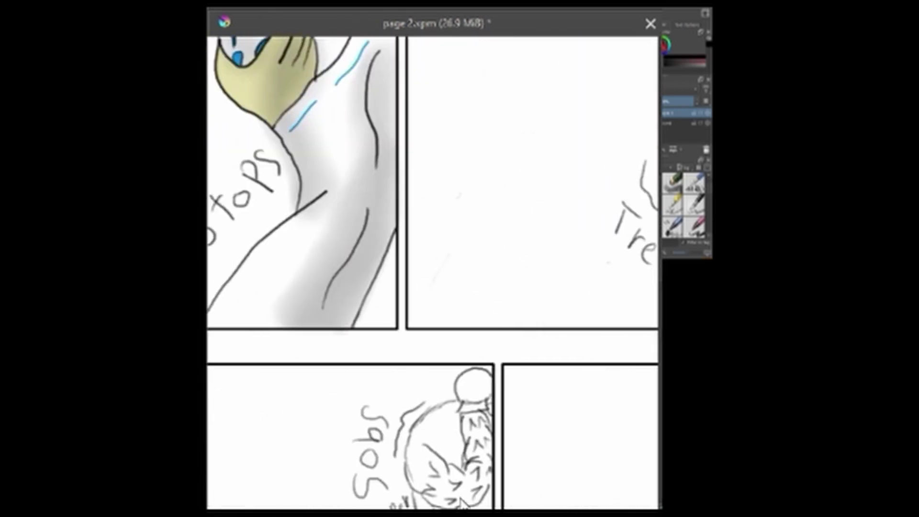
scroll(434, 273, "left", 3)
scroll(433, 273, "up", 1)
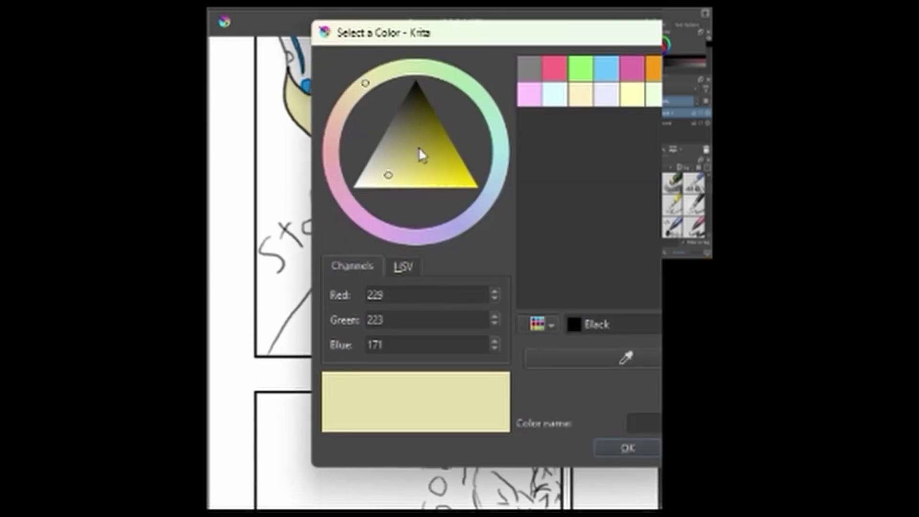
left_click(382, 181)
left_click(628, 448)
scroll(605, 359, "down", 5)
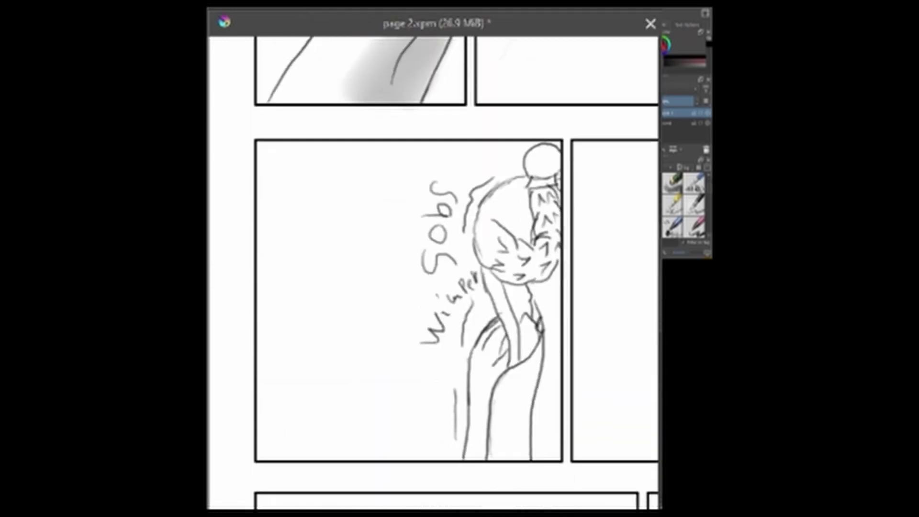
Colour the sobbing figure's raised hand and arm with pale yellow, down to the panel's lower border.
scroll(614, 286, "up", 1)
key("F6")
key("Escape")
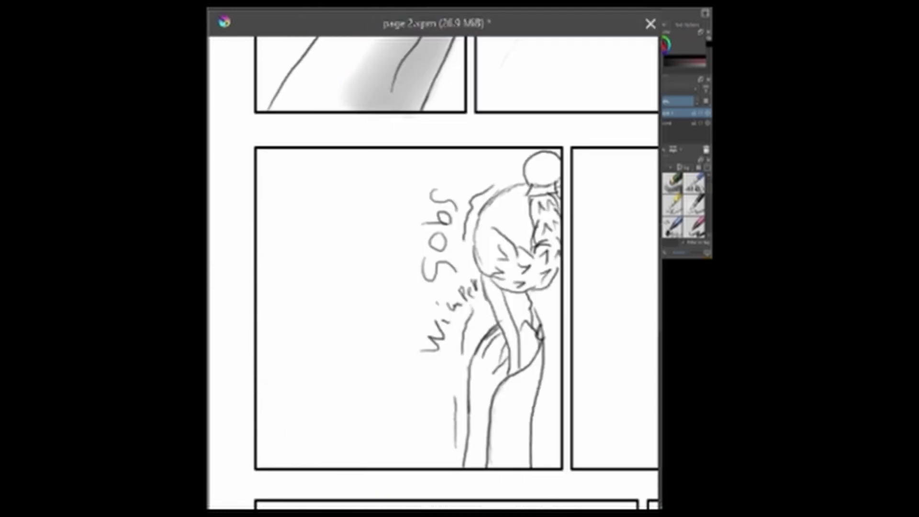
left_click_drag(499, 333, 493, 358)
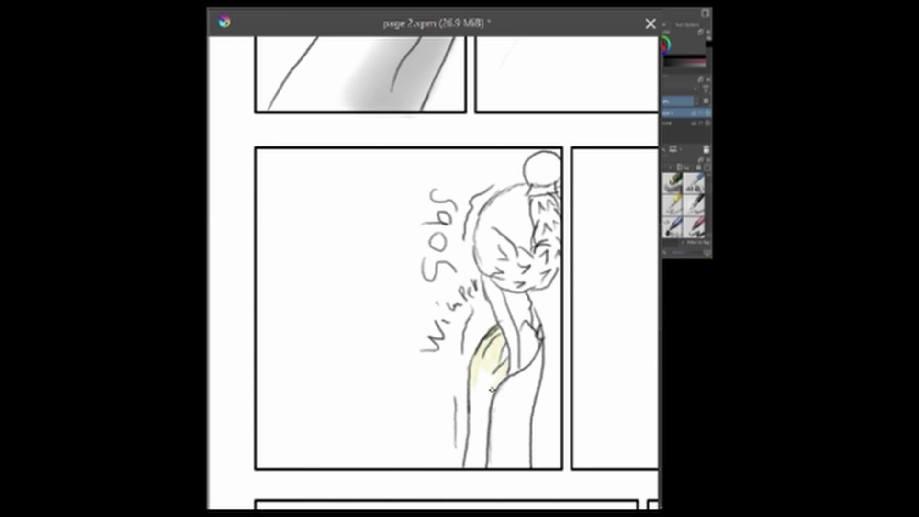
left_click_drag(492, 390, 478, 375)
key("F6")
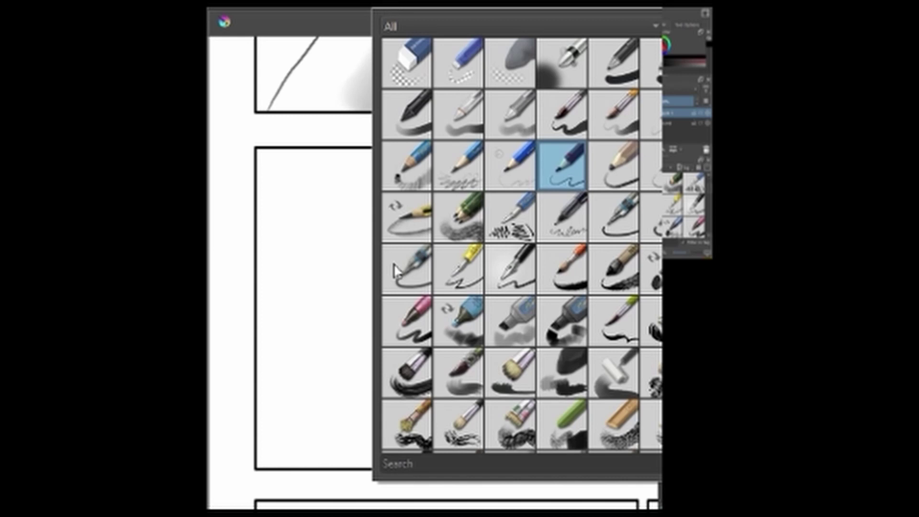
left_click(614, 216)
key("Escape")
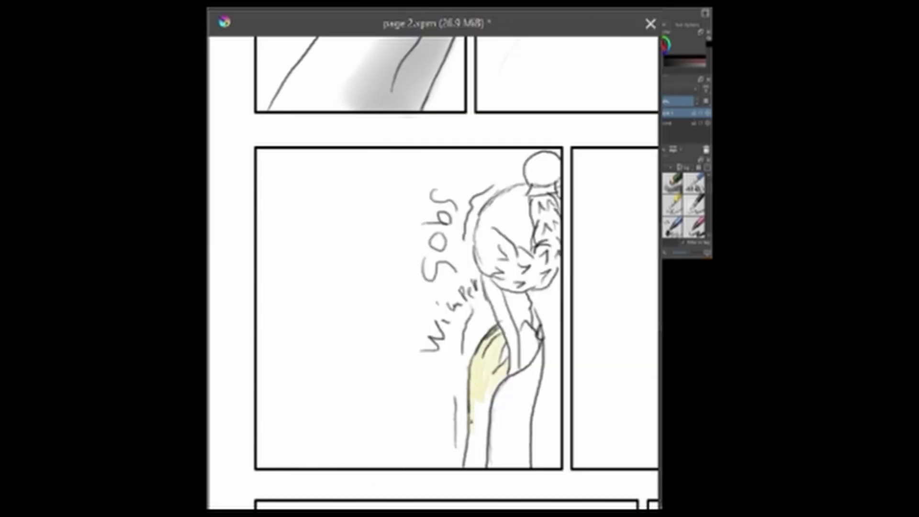
mouse_move(475, 464)
left_mouse_down()
mouse_move(487, 386)
mouse_move(484, 448)
left_mouse_up()
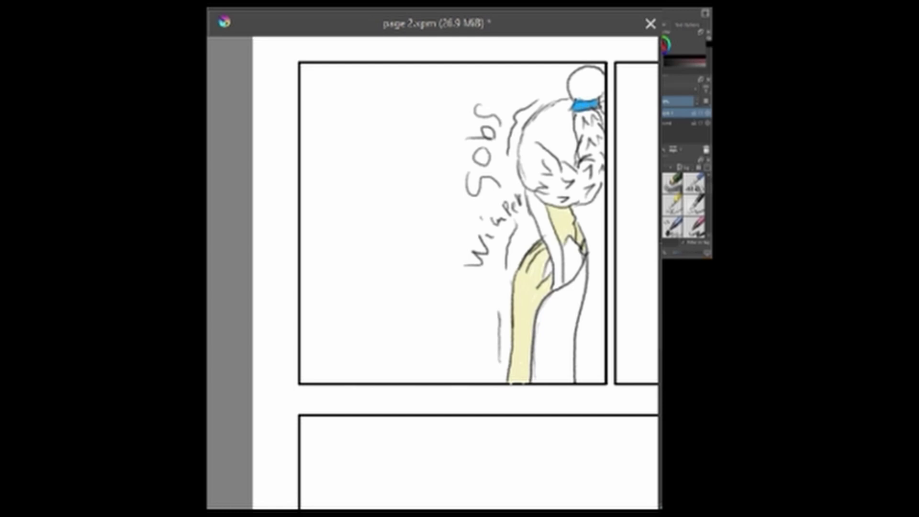
Paint flat grey shadows over the figure's bun, hair tie, braid, neck, collar and back.
left_click(339, 11)
left_click(613, 62)
mouse_move(585, 93)
left_mouse_down()
mouse_move(588, 192)
mouse_move(550, 192)
mouse_move(590, 270)
mouse_move(589, 122)
left_mouse_up()
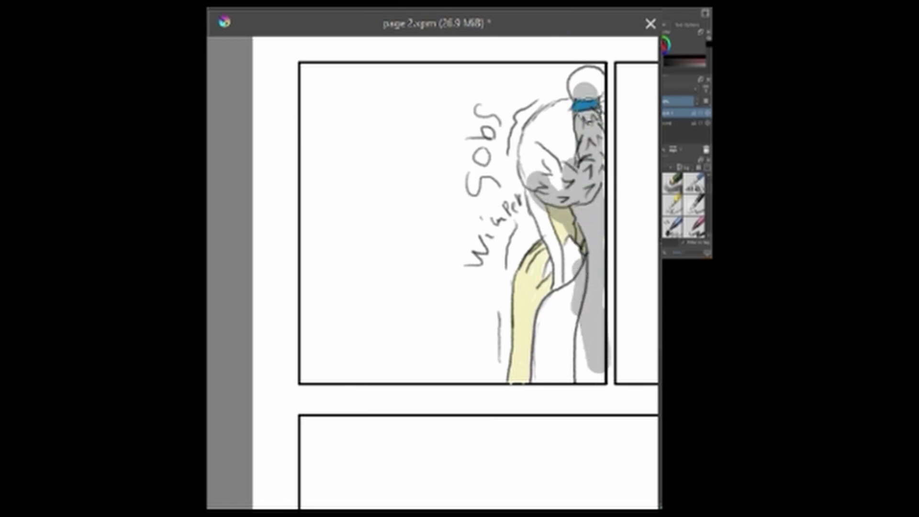
mouse_move(547, 258)
left_mouse_down()
mouse_move(551, 278)
mouse_move(562, 218)
mouse_move(576, 228)
left_mouse_up()
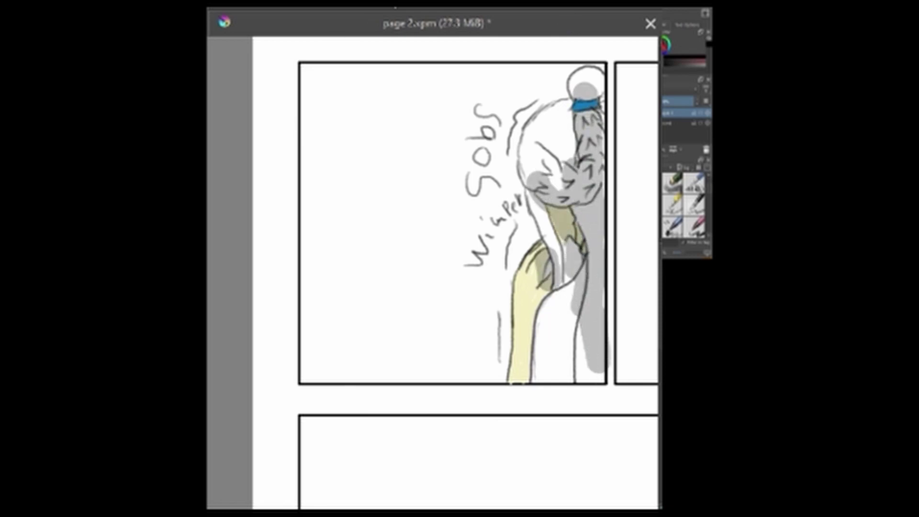
Soften the grey shadows on the figure's hair, neck and clothing with a blending brush.
key("F6")
scroll(517, 249, "down", 3)
left_click(513, 230)
key("F6")
mouse_move(569, 86)
left_mouse_down()
mouse_move(596, 115)
mouse_move(596, 349)
mouse_move(573, 306)
mouse_move(551, 192)
mouse_move(573, 124)
mouse_move(536, 254)
mouse_move(563, 296)
left_mouse_up()
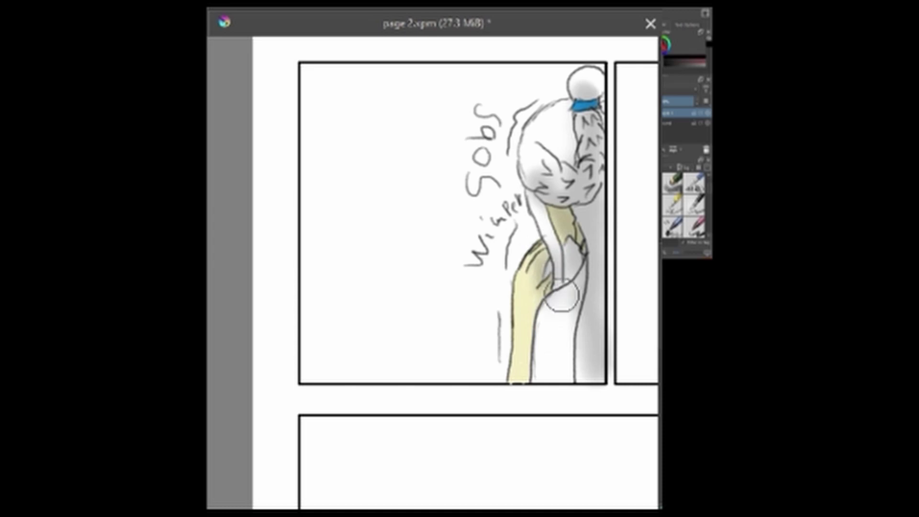
On the layer below, sketch a large curved head outline and a diagonal line in the empty neighbouring panel.
key("F6")
scroll(517, 249, "up", 4)
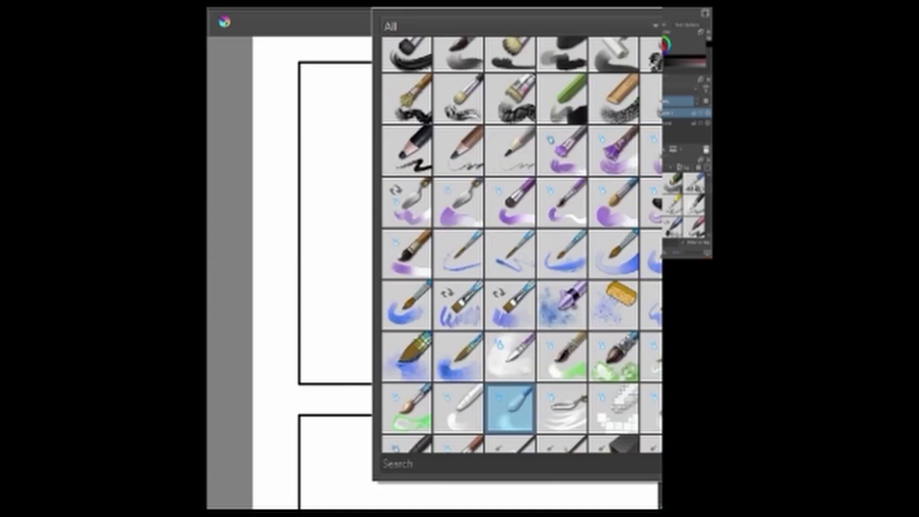
scroll(551, 140, "up", 3)
left_click(559, 167)
key("F6")
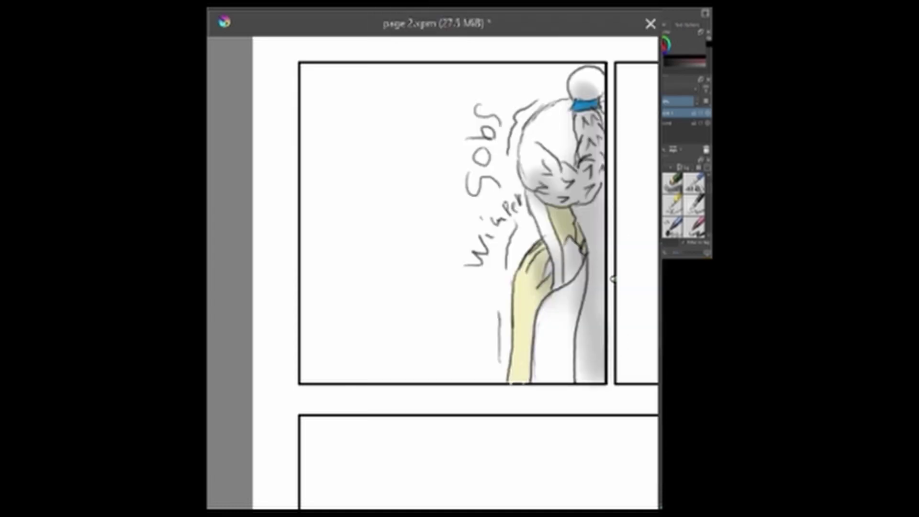
scroll(471, 479, "right", 7)
key("Page_Down")
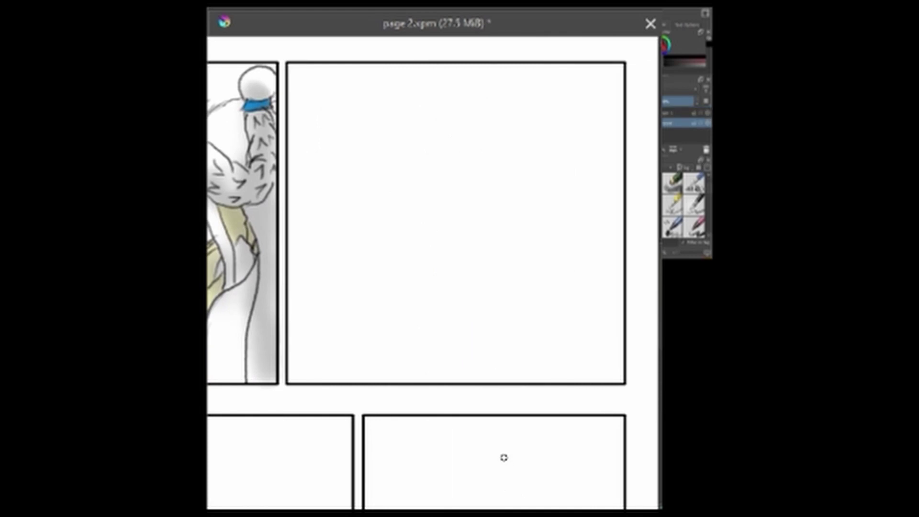
left_click(400, 16)
left_click(519, 182)
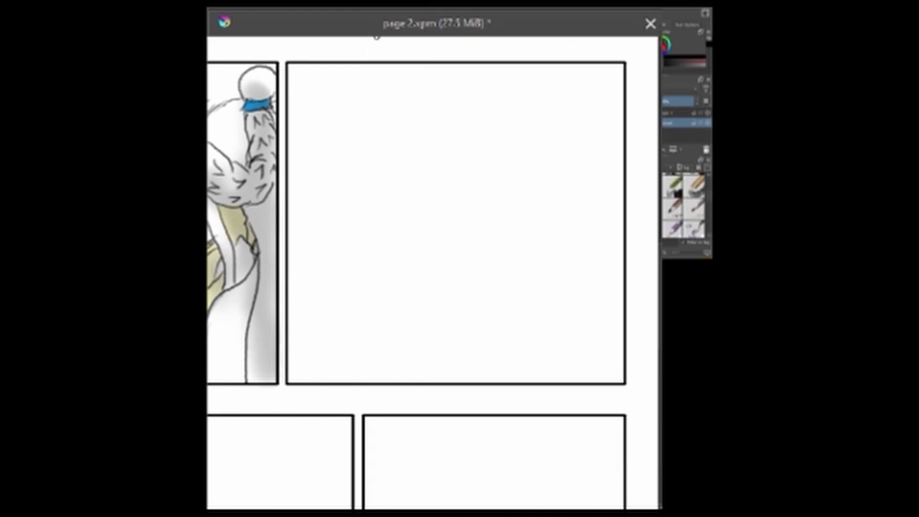
scroll(684, 204, "down", 5)
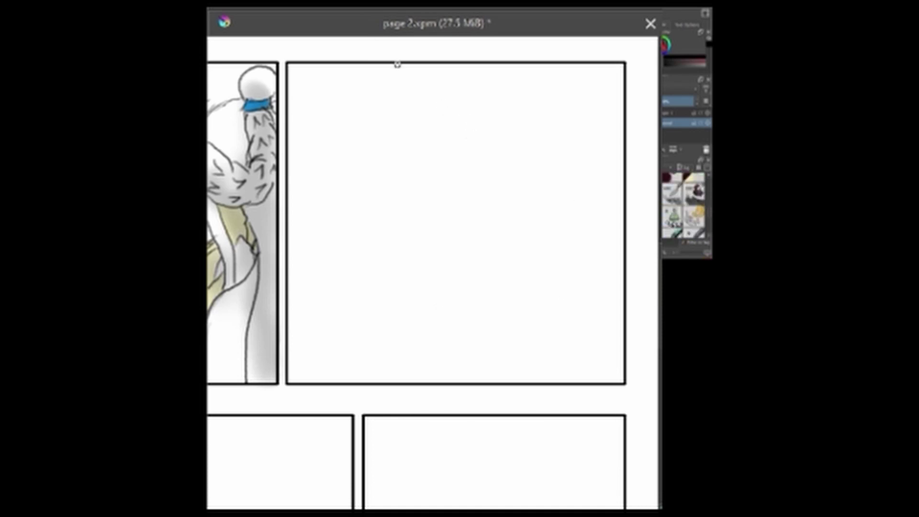
mouse_move(395, 67)
left_mouse_down()
mouse_move(464, 209)
mouse_move(580, 247)
mouse_move(622, 239)
left_mouse_up()
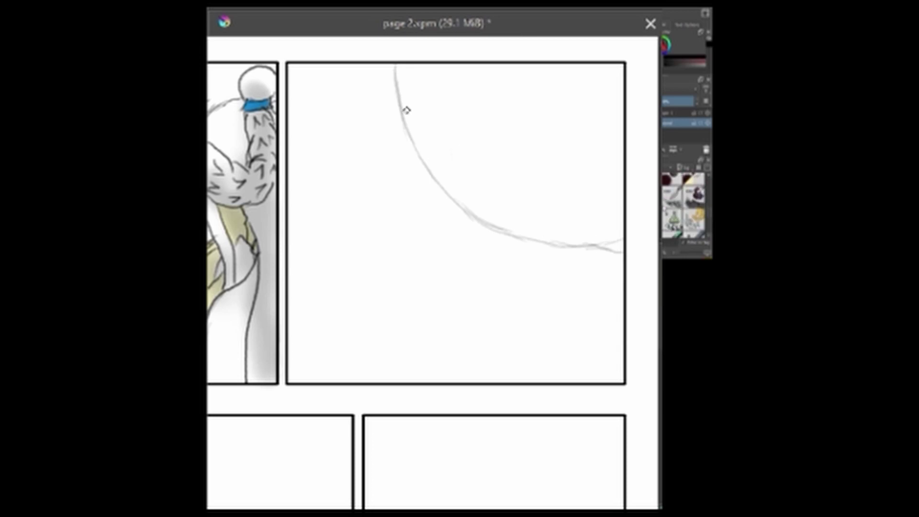
mouse_move(413, 141)
left_mouse_down()
mouse_move(509, 287)
mouse_move(591, 380)
left_mouse_up()
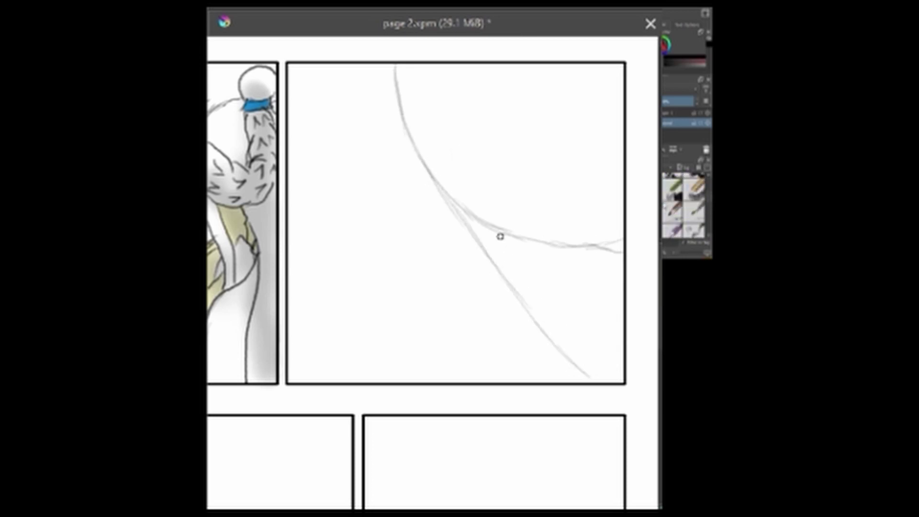
Ink the close-up's outer curve, large head curve and upper hair stroke with the pen preset, undoing the misplaced short branch.
key("F6")
left_click(562, 165)
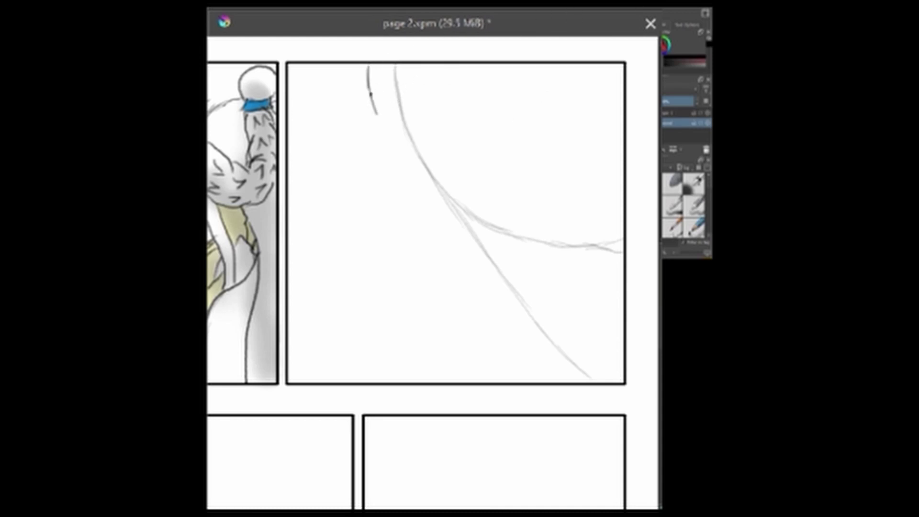
left_click_drag(371, 94, 435, 181)
mouse_move(399, 109)
left_mouse_down()
mouse_move(497, 221)
mouse_move(582, 234)
left_mouse_up()
mouse_move(532, 86)
left_mouse_down()
mouse_move(575, 120)
mouse_move(595, 160)
left_mouse_up()
left_click_drag(585, 135, 608, 152)
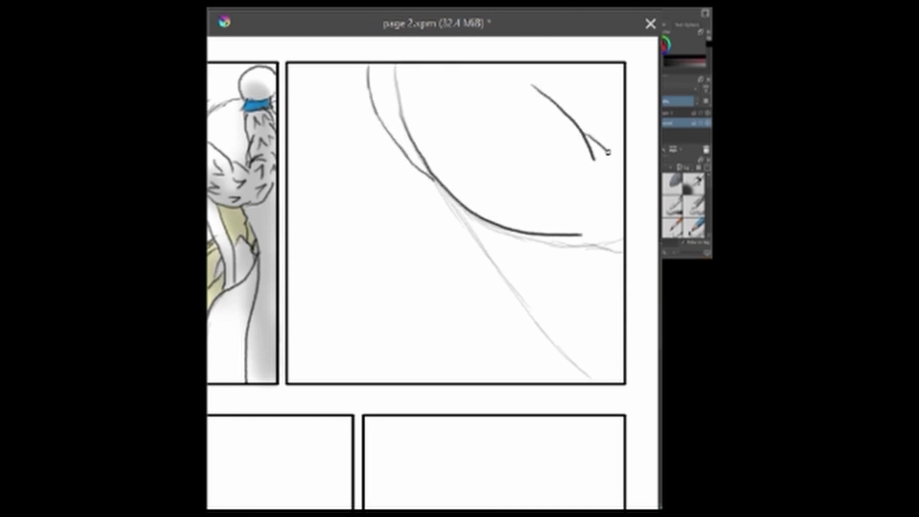
key("ctrl+z")
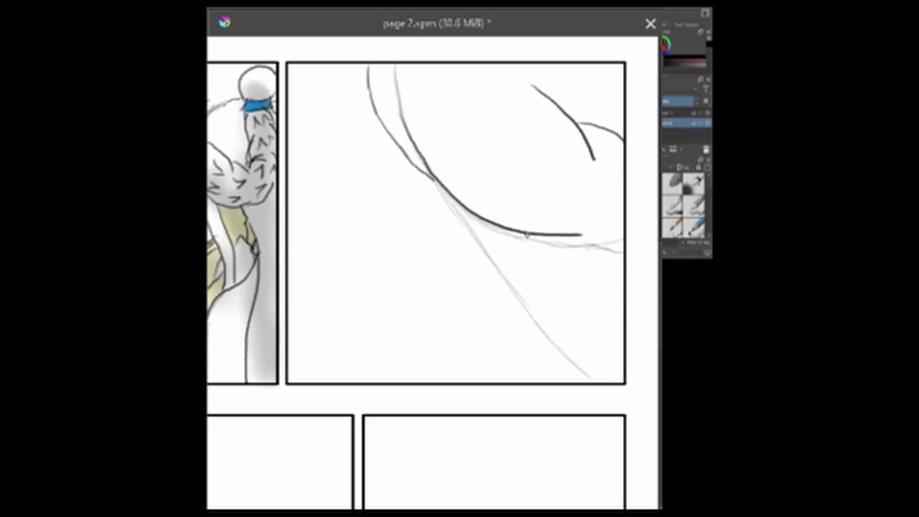
Ink the lines descending below the head curve and add short texture strokes inside the close-up shape.
mouse_move(526, 235)
left_mouse_down()
mouse_move(614, 283)
mouse_move(540, 362)
left_mouse_up()
left_click_drag(583, 279, 588, 382)
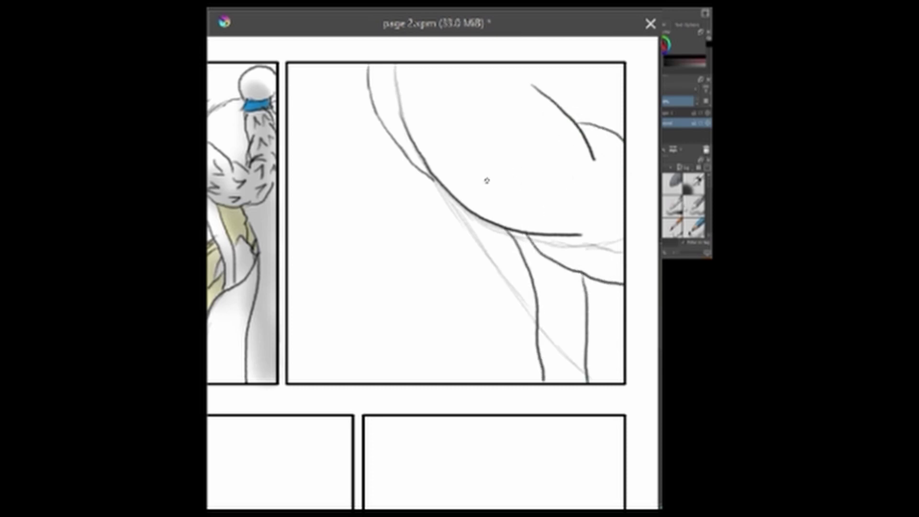
left_click_drag(487, 181, 547, 200)
mouse_move(526, 149)
left_mouse_down()
mouse_move(531, 187)
mouse_move(551, 163)
left_mouse_up()
left_click_drag(558, 125, 564, 163)
left_click_drag(599, 261, 623, 250)
left_click_drag(616, 221, 623, 235)
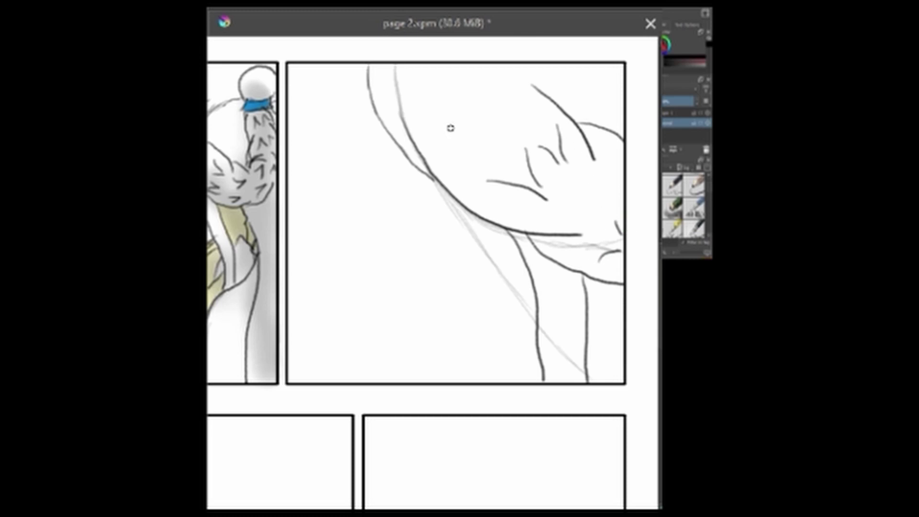
mouse_move(418, 152)
left_mouse_down()
mouse_move(509, 318)
mouse_move(534, 330)
left_mouse_up()
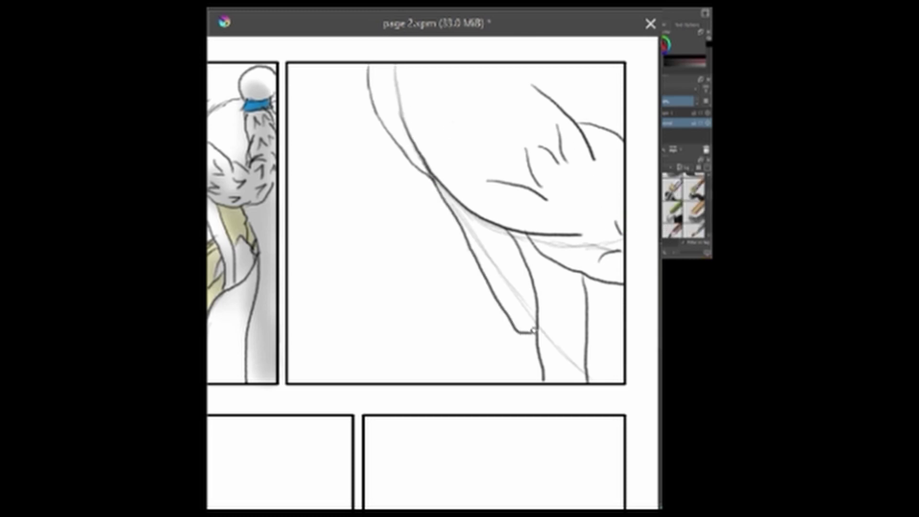
key("ctrl+z")
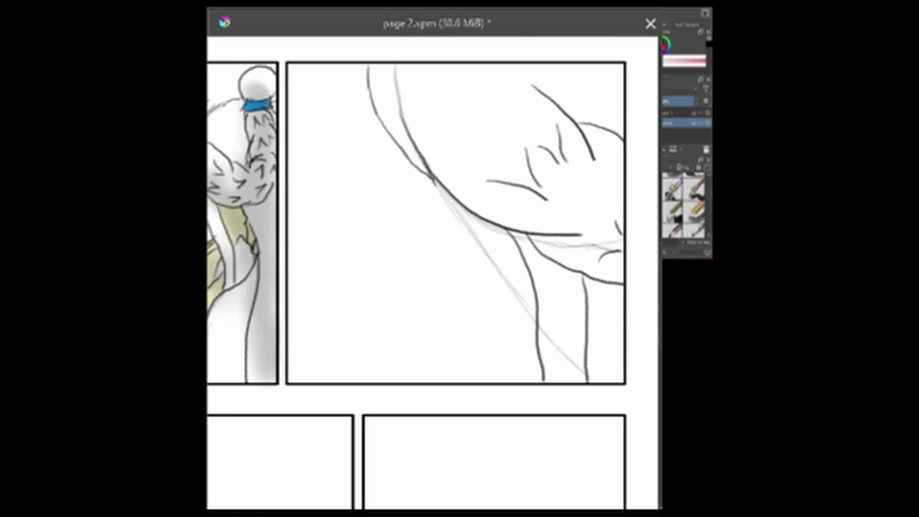
key("ctrl+z")
Ink the diagonal edge below the head curve and the small hand in the panel's lower corner.
left_click_drag(435, 184, 460, 221)
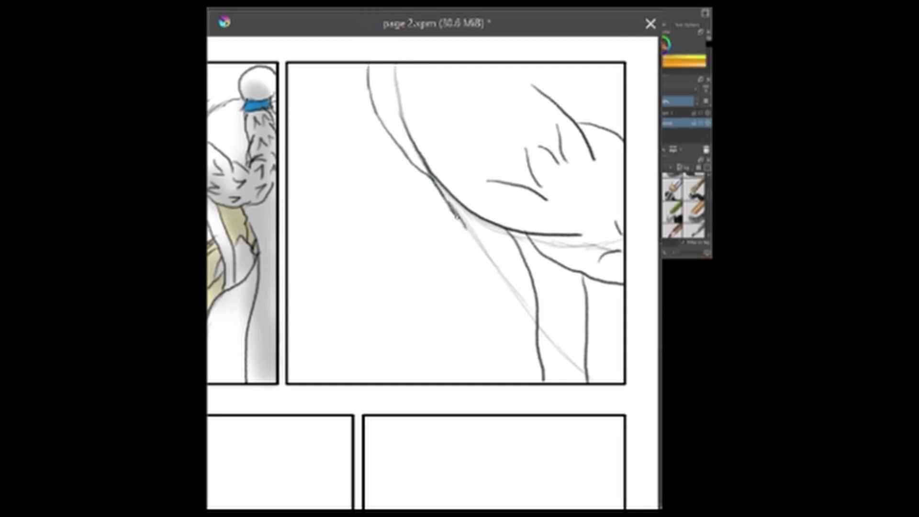
mouse_move(485, 261)
left_mouse_down()
mouse_move(513, 323)
mouse_move(535, 338)
left_mouse_up()
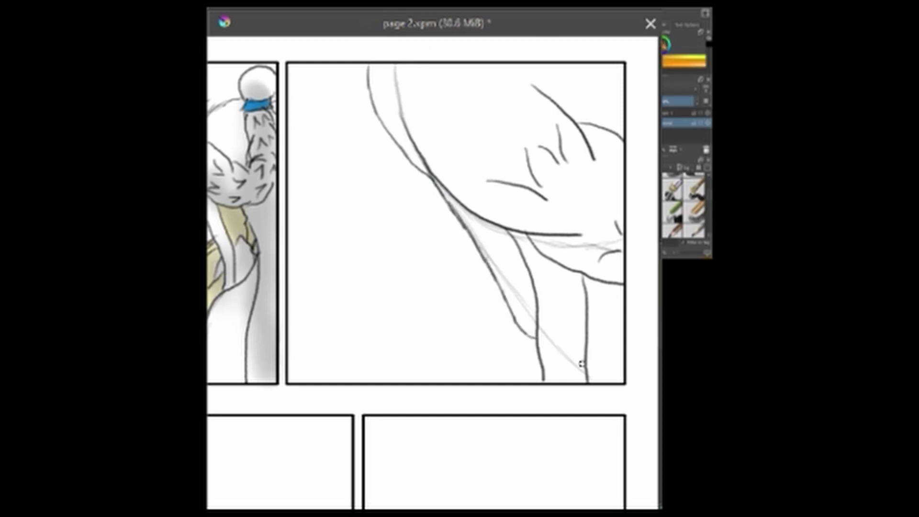
left_click_drag(600, 356, 617, 330)
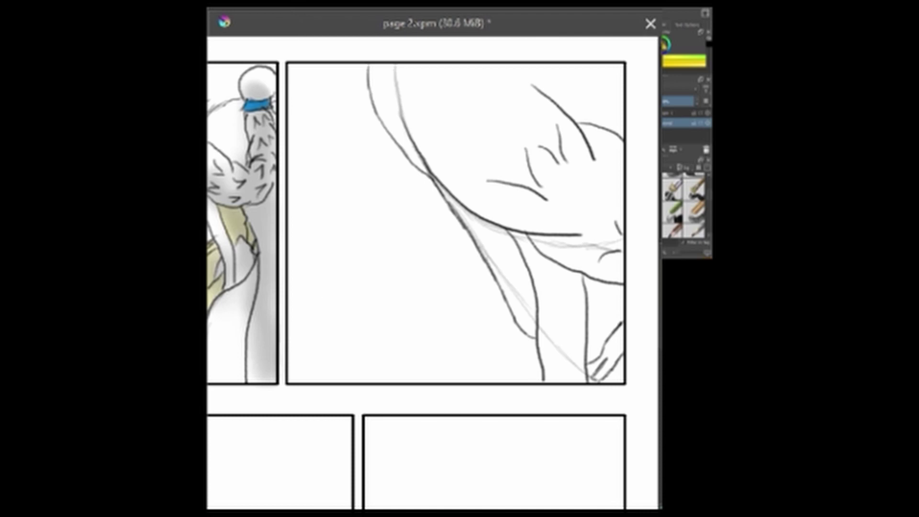
Sample the pale yellow from the previous panel's figure and start tinting the narrow shape under the head curve.
left_click(237, 222, "ctrl")
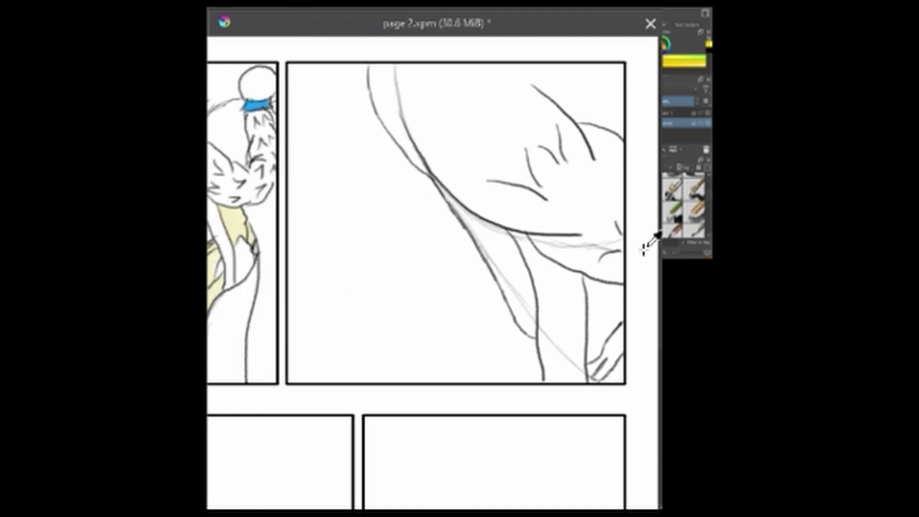
scroll(684, 205, "down", 3)
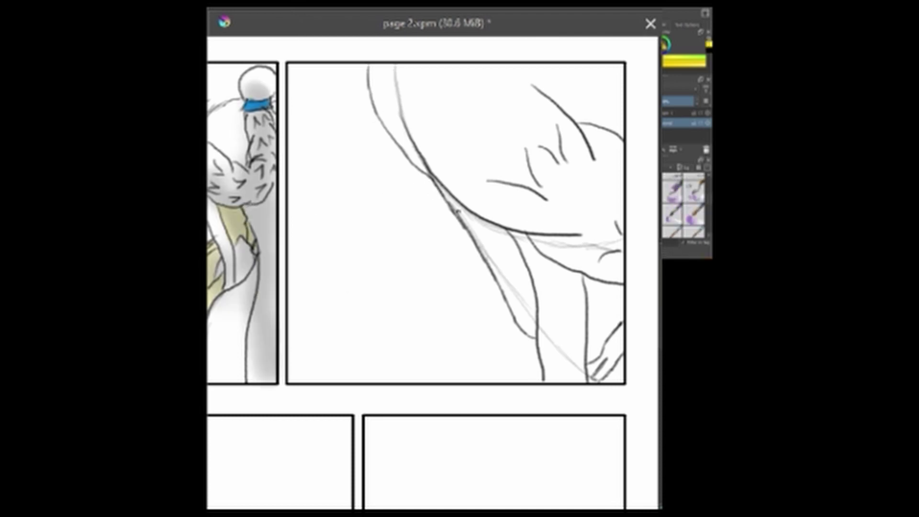
left_click_drag(457, 212, 465, 206)
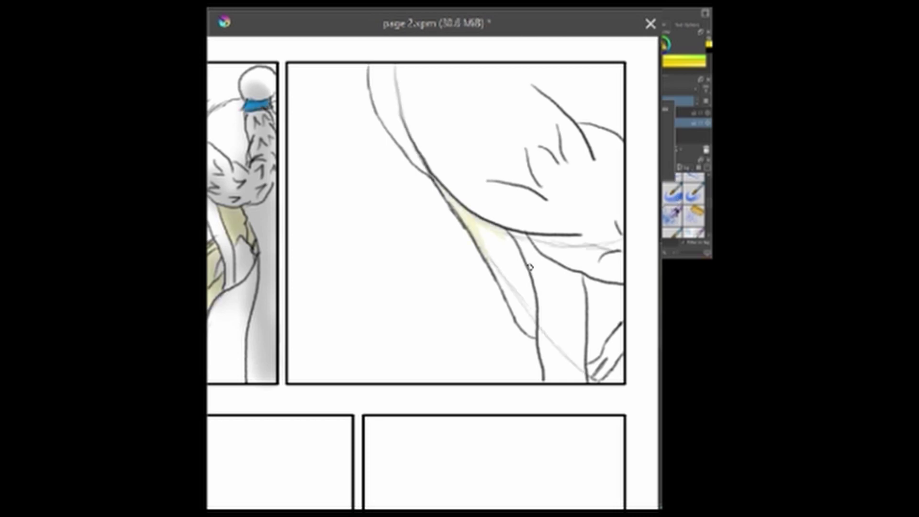
Erase the leftover sketch lines along the head curve, the narrow shape and down to the hand.
left_click(400, 9)
left_click(407, 64)
mouse_move(408, 73)
left_mouse_down()
mouse_move(413, 145)
mouse_move(523, 285)
left_mouse_up()
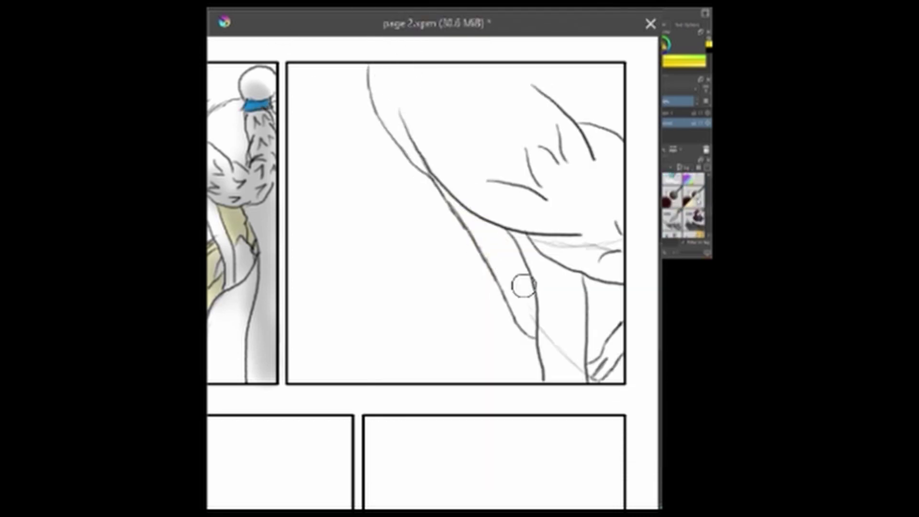
left_click_drag(529, 241, 596, 245)
mouse_move(584, 372)
left_mouse_down()
mouse_move(535, 329)
mouse_move(491, 234)
left_mouse_up()
Fill the narrow shape under the head curve and the area above the hand with pale yellow.
left_click(383, 10)
left_click(564, 113)
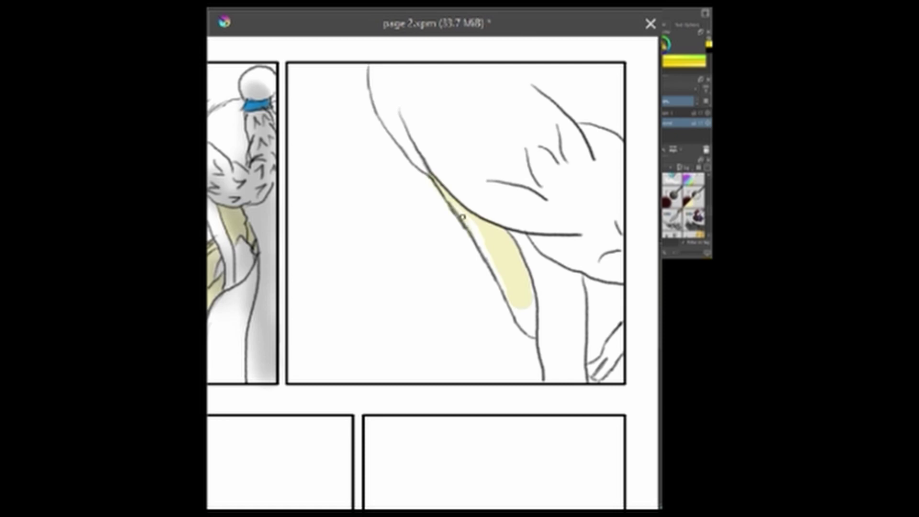
mouse_move(462, 217)
left_mouse_down()
mouse_move(519, 320)
mouse_move(533, 326)
mouse_move(523, 310)
left_mouse_up()
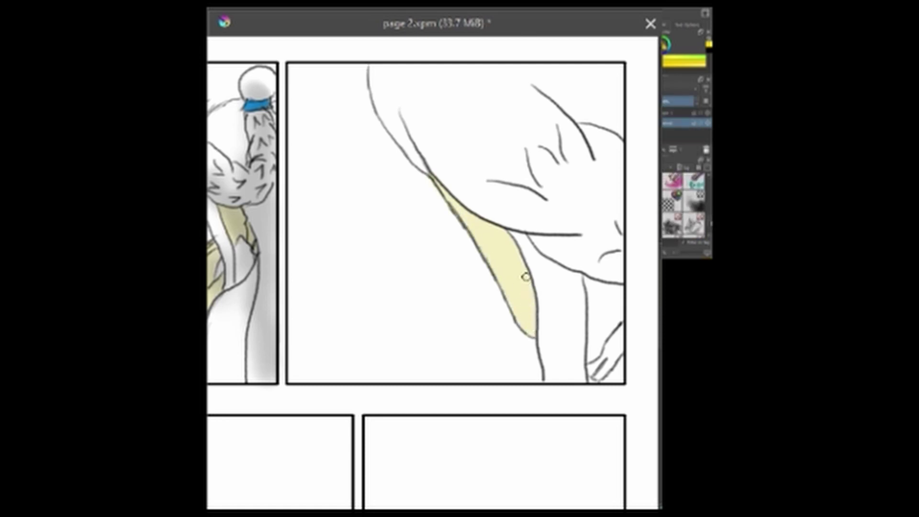
mouse_move(593, 314)
left_mouse_down()
mouse_move(600, 350)
mouse_move(595, 282)
mouse_move(614, 288)
mouse_move(607, 318)
left_mouse_up()
key("ctrl+z")
mouse_move(590, 283)
left_mouse_down()
mouse_move(618, 288)
mouse_move(620, 318)
mouse_move(593, 356)
mouse_move(586, 281)
mouse_move(605, 289)
mouse_move(609, 321)
mouse_move(616, 297)
mouse_move(596, 302)
mouse_move(615, 289)
mouse_move(603, 332)
left_mouse_up()
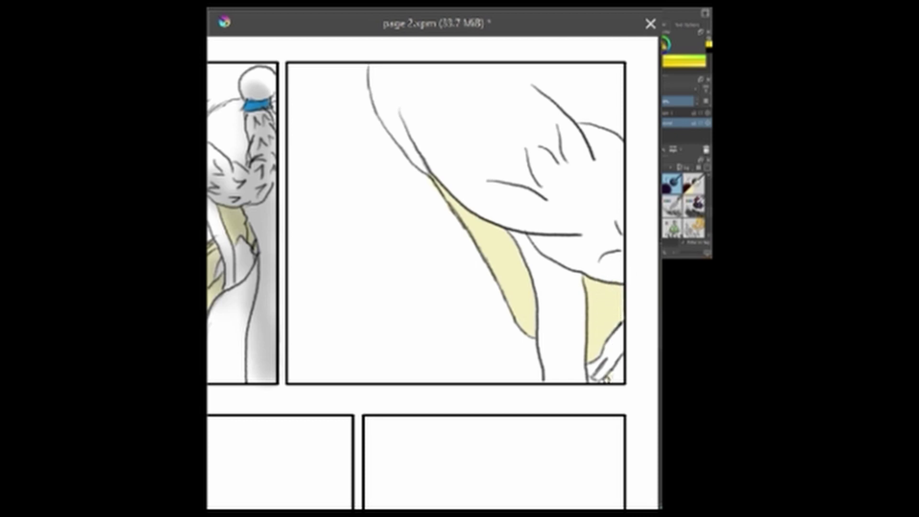
Undo the last stray stroke, then block in grey shadows under the head curve and beside the folds on the head.
key("ctrl+z")
mouse_move(434, 179)
left_mouse_down()
mouse_move(470, 228)
mouse_move(474, 220)
mouse_move(479, 241)
mouse_move(479, 218)
mouse_move(492, 256)
mouse_move(496, 233)
mouse_move(508, 242)
mouse_move(486, 236)
left_mouse_up()
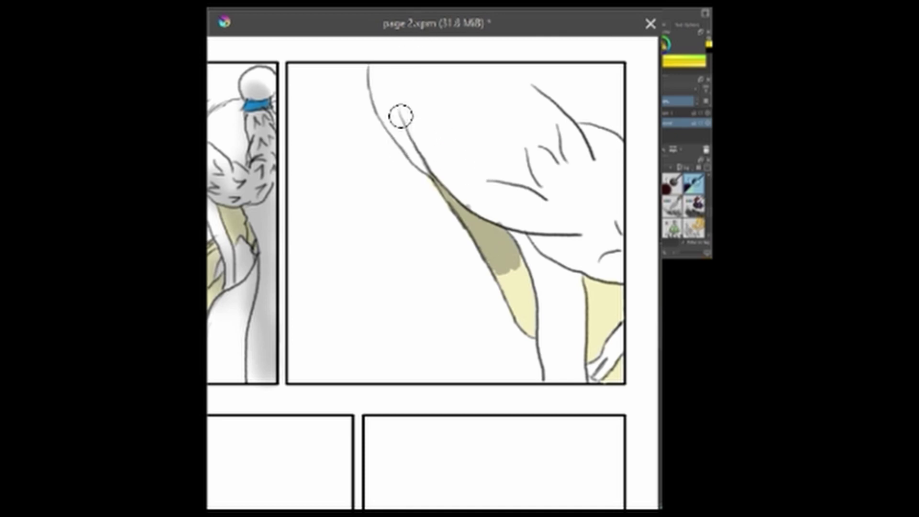
mouse_move(421, 152)
left_mouse_down()
mouse_move(425, 171)
mouse_move(384, 118)
mouse_move(416, 164)
left_mouse_up()
left_click_drag(511, 235, 579, 239)
left_click_drag(523, 149, 542, 192)
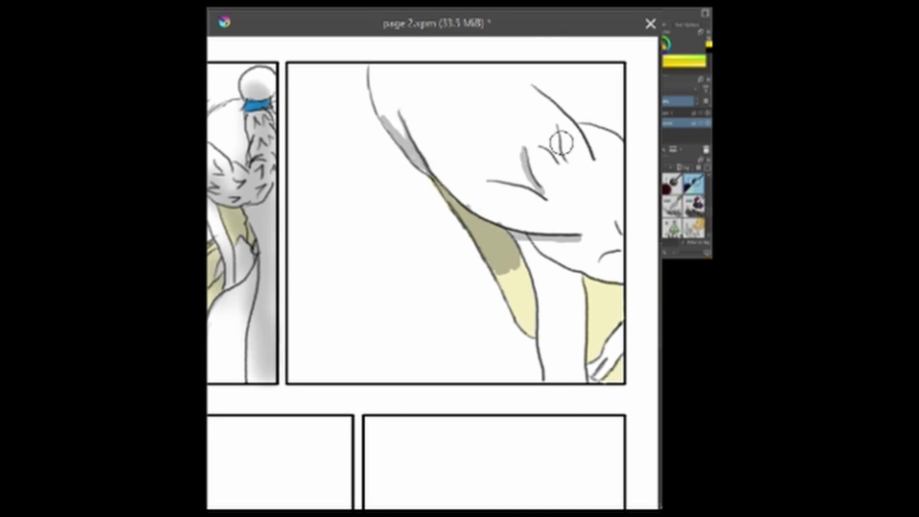
mouse_move(558, 128)
left_mouse_down()
mouse_move(565, 165)
mouse_move(594, 162)
left_mouse_up()
left_click_drag(614, 221, 620, 242)
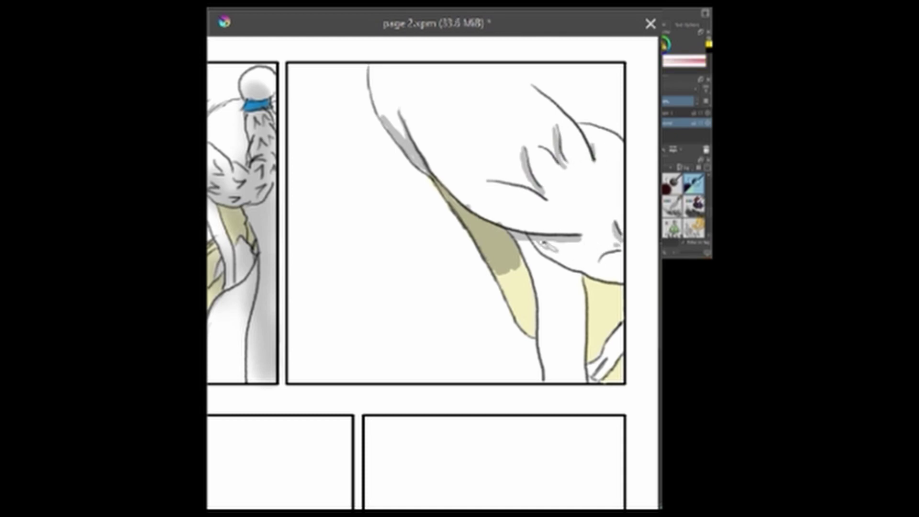
Block in grey shadows under the lower curve, down the body, on the small hand and across the pale yellow areas.
mouse_move(543, 244)
left_mouse_down()
mouse_move(557, 261)
mouse_move(609, 278)
left_mouse_up()
mouse_move(524, 242)
left_mouse_down()
mouse_move(541, 275)
mouse_move(622, 288)
left_mouse_up()
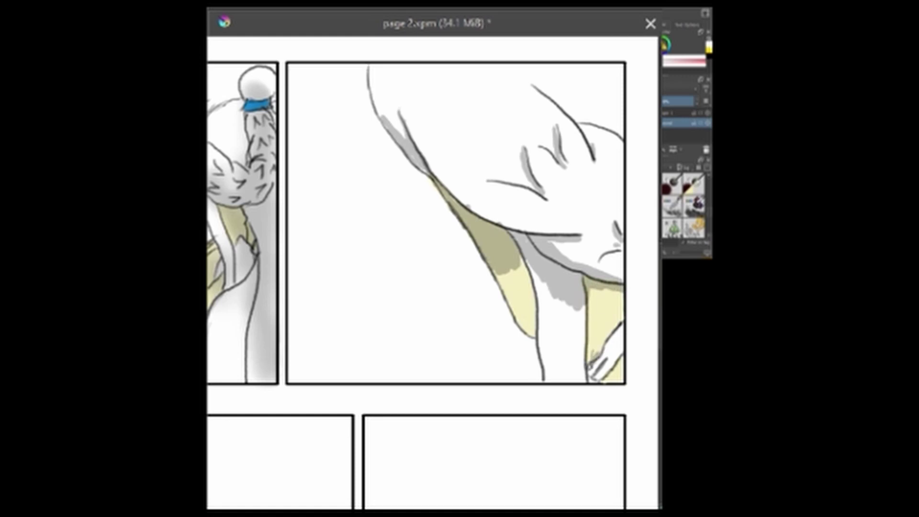
mouse_move(592, 363)
left_mouse_down()
mouse_move(607, 344)
mouse_move(594, 349)
mouse_move(588, 306)
mouse_move(598, 344)
mouse_move(593, 364)
left_mouse_up()
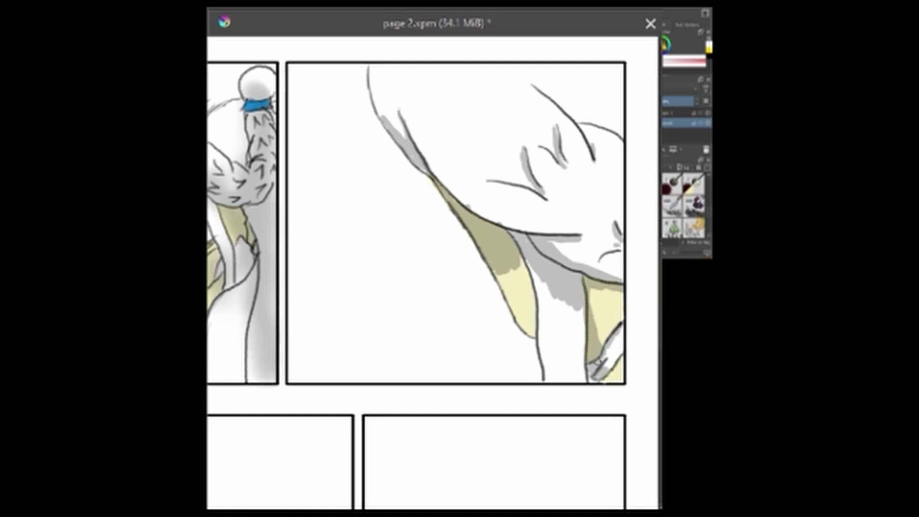
left_click(694, 184)
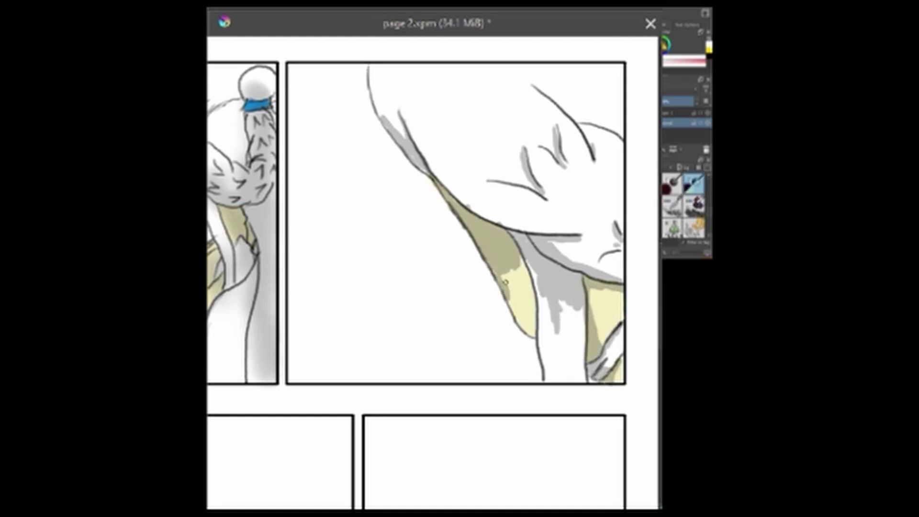
mouse_move(506, 283)
left_mouse_down()
mouse_move(522, 325)
mouse_move(531, 297)
mouse_move(521, 275)
mouse_move(544, 361)
mouse_move(556, 317)
left_mouse_up()
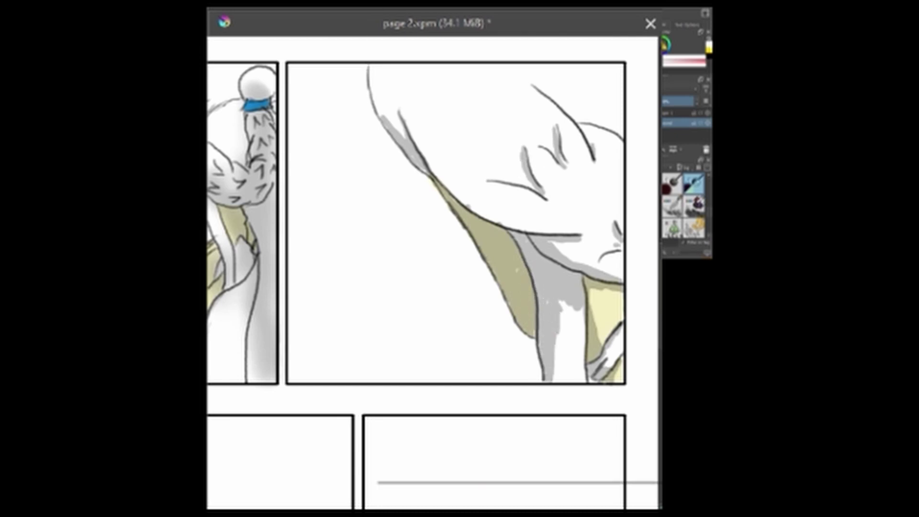
Blend the grey shadows on the head, body and yellow areas into soft gradients.
key("F6")
scroll(522, 244, "down", 5)
left_click(509, 273)
left_click(335, 246)
mouse_move(389, 116)
left_mouse_down()
mouse_move(418, 159)
mouse_move(393, 112)
mouse_move(476, 205)
mouse_move(530, 307)
mouse_move(533, 257)
mouse_move(585, 245)
mouse_move(547, 205)
mouse_move(560, 152)
mouse_move(596, 163)
mouse_move(619, 246)
mouse_move(619, 282)
mouse_move(598, 280)
mouse_move(556, 361)
mouse_move(582, 355)
mouse_move(600, 318)
mouse_move(605, 349)
left_mouse_up()
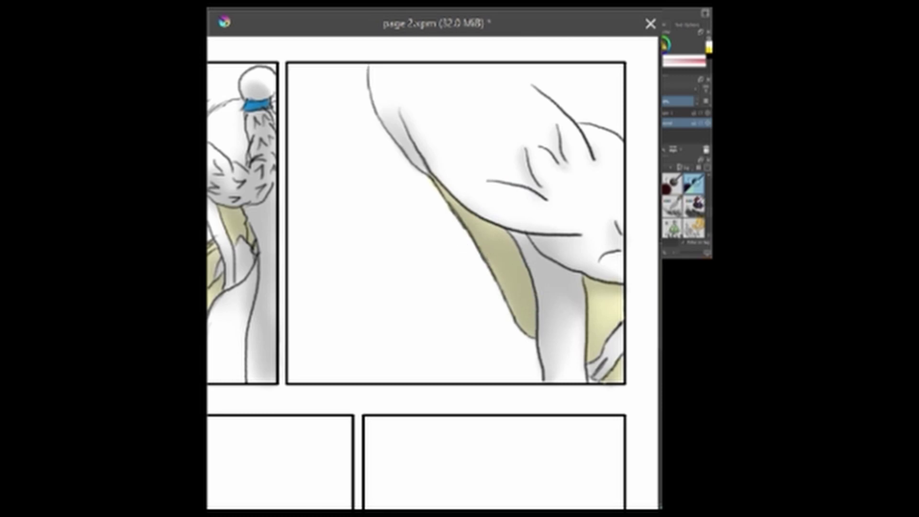
Draw wavy tremble lines with a pencil brush along the outer edge of the head and body.
key("F6")
scroll(564, 170, "up", 5)
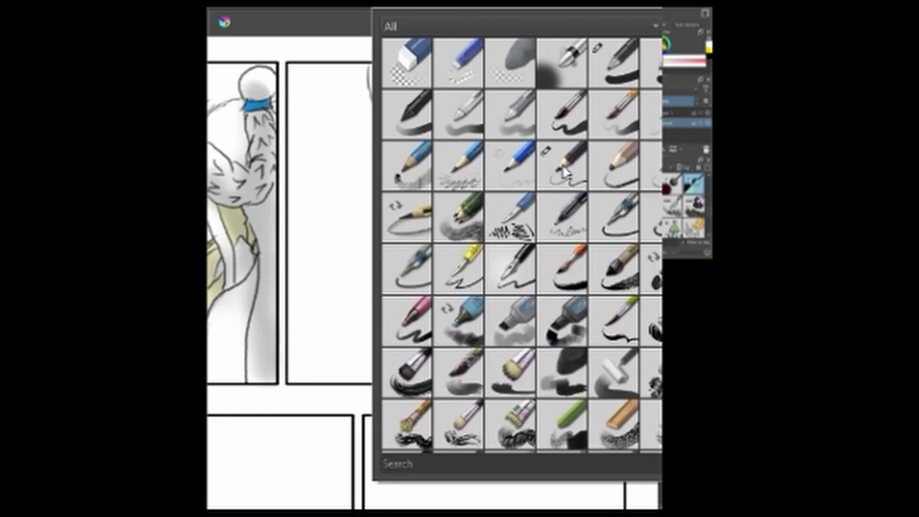
left_click(563, 167)
left_click_drag(355, 117, 407, 183)
key("Page_Up")
left_click_drag(434, 227, 479, 293)
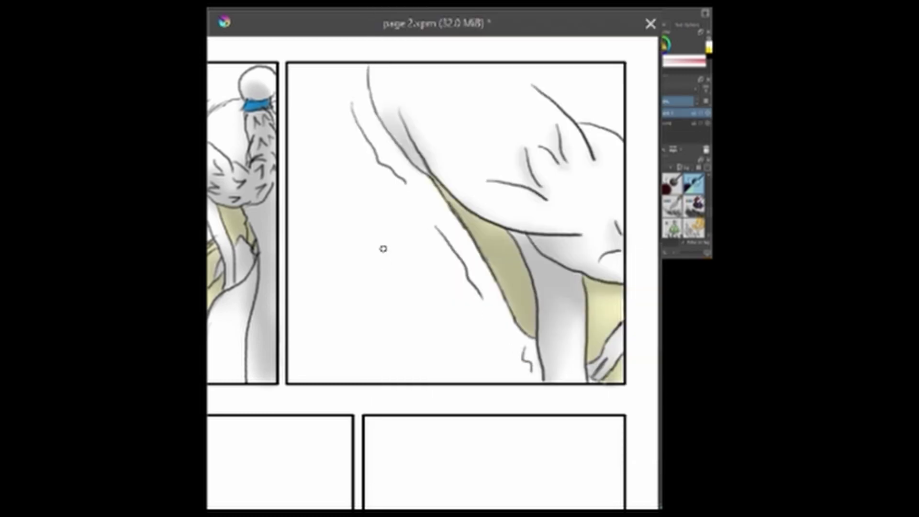
Hand-letter the sobbing sound word, starting with "So", in the empty area beside the figure on a new layer.
left_click_drag(388, 228, 367, 260)
left_click_drag(405, 257, 417, 306)
key("Insert")
mouse_move(422, 294)
left_mouse_down()
mouse_move(421, 313)
mouse_move(441, 333)
left_mouse_up()
Sketch the upper and lower lid curves of a large eye in the empty panel below the "Sobs" panel.
scroll(470, 432, "left", 5)
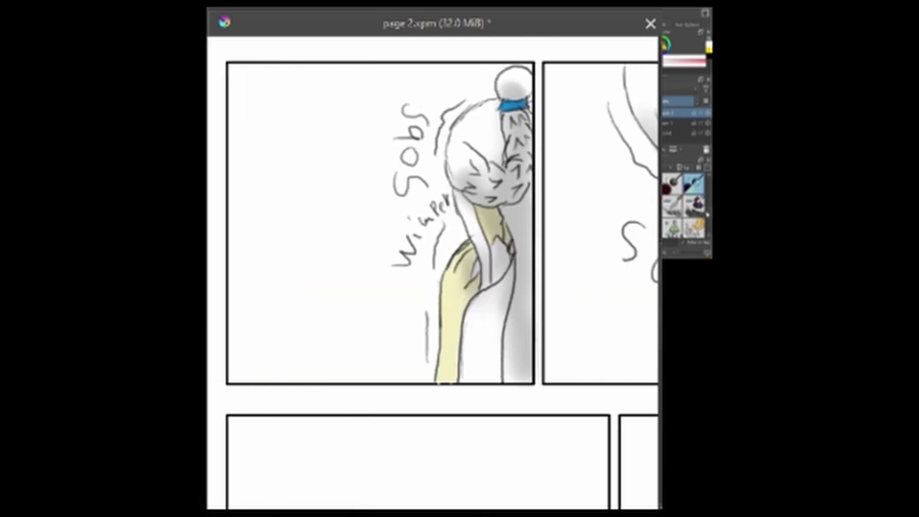
scroll(432, 273, "down", 5)
scroll(708, 216, "down", 4)
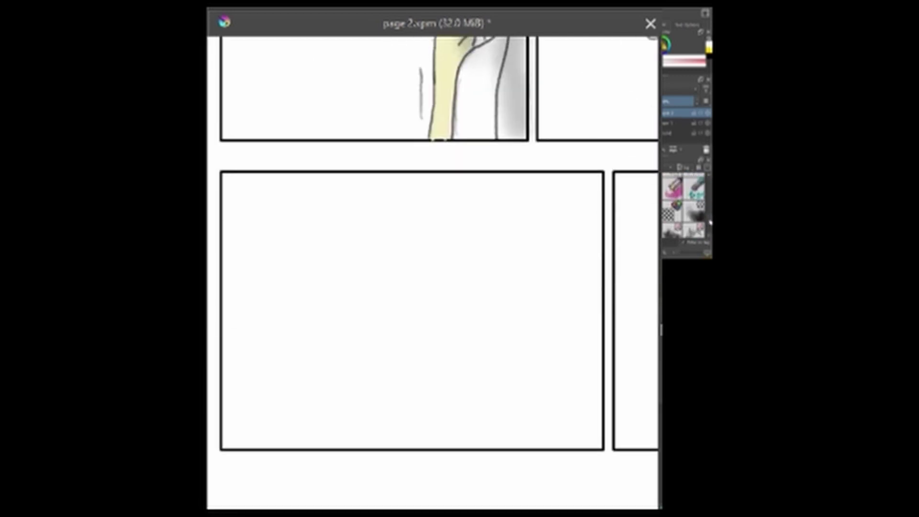
left_click(409, 12)
left_click(521, 186)
left_click(587, 12)
mouse_move(303, 326)
left_mouse_down()
mouse_move(352, 288)
mouse_move(402, 278)
left_mouse_up()
mouse_move(349, 292)
left_mouse_down()
mouse_move(312, 320)
mouse_move(416, 281)
mouse_move(513, 337)
left_mouse_up()
left_click_drag(362, 374, 503, 341)
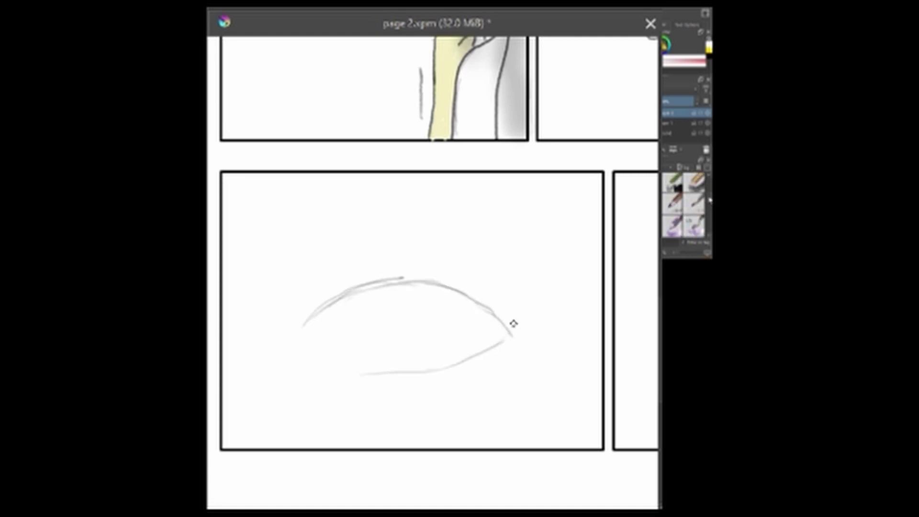
Sketch a long, curved, tapering eyebrow above the eye.
left_click_drag(245, 242, 292, 268)
mouse_move(309, 260)
left_mouse_down()
mouse_move(443, 241)
mouse_move(489, 255)
left_mouse_up()
mouse_move(518, 268)
left_mouse_down()
mouse_move(370, 250)
mouse_move(250, 218)
mouse_move(519, 268)
left_mouse_up()
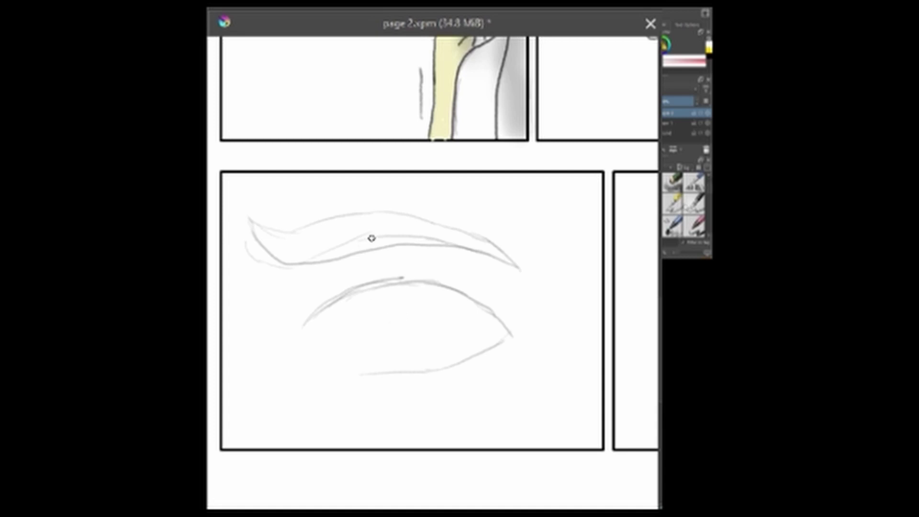
Sketch jagged upper lashes, the round highlight at the eye's inner corner and the curved pupil and iris edges.
mouse_move(303, 317)
left_mouse_down()
mouse_move(451, 263)
mouse_move(534, 294)
left_mouse_up()
left_click_drag(501, 343, 533, 303)
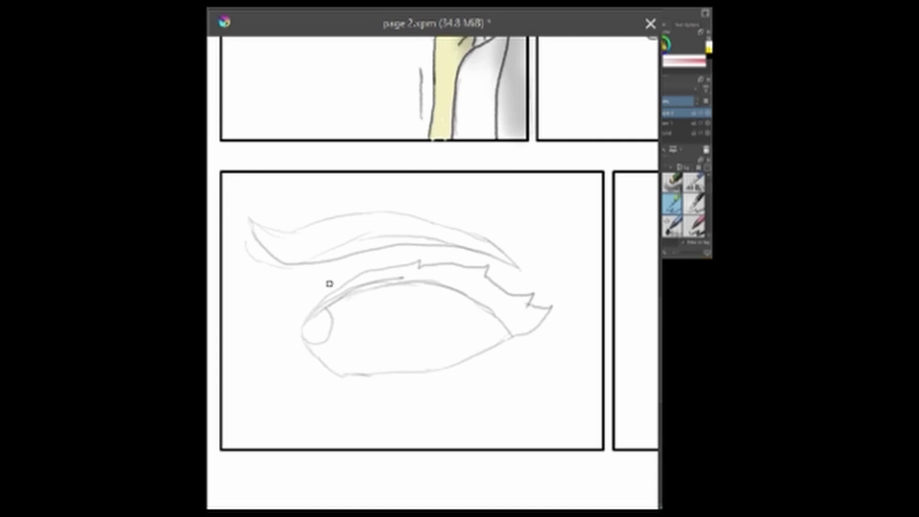
left_click_drag(355, 296, 365, 361)
left_click_drag(405, 284, 407, 339)
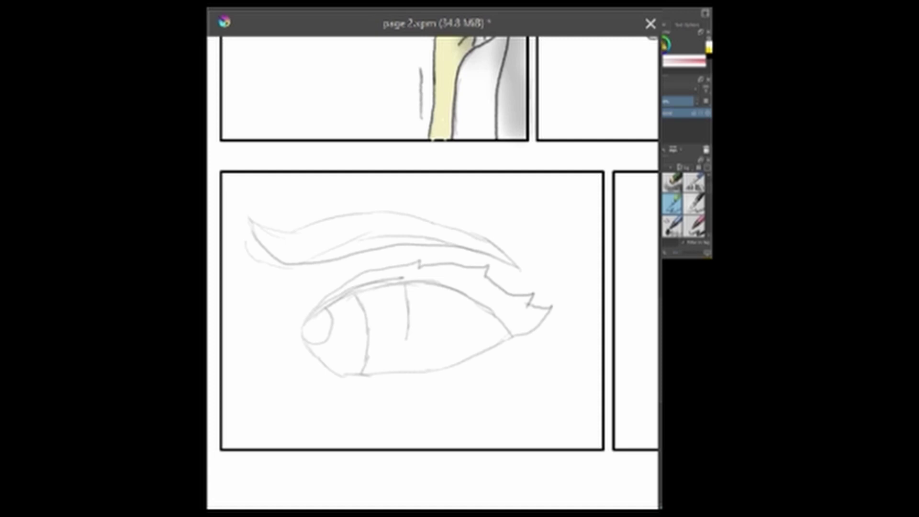
Draw a dark tremble line beside the eyebrow and hand-letter "Gasp" below the eye.
left_click(381, 6)
left_click(562, 168)
left_click(245, 181)
left_click_drag(238, 210, 255, 269)
mouse_move(300, 379)
left_mouse_down()
mouse_move(287, 405)
mouse_move(363, 425)
left_mouse_up()
mouse_move(380, 402)
left_mouse_down()
mouse_move(394, 401)
mouse_move(386, 428)
left_mouse_up()
left_click_drag(414, 394, 413, 432)
left_click_drag(416, 396, 417, 413)
left_click(431, 422)
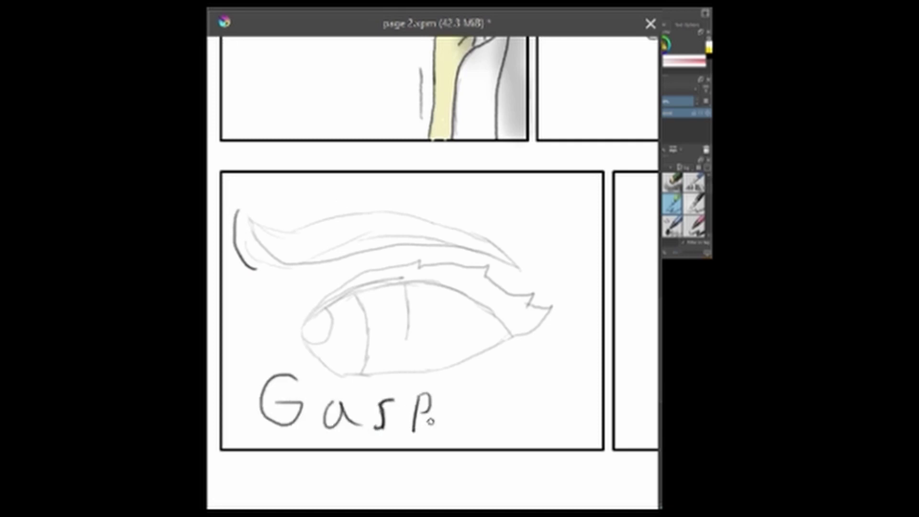
Draw a tear running from the eye's outer corner and ink over the eyebrow, lash and eye sketch.
mouse_move(466, 346)
left_mouse_down()
mouse_move(488, 412)
mouse_move(465, 437)
left_mouse_up()
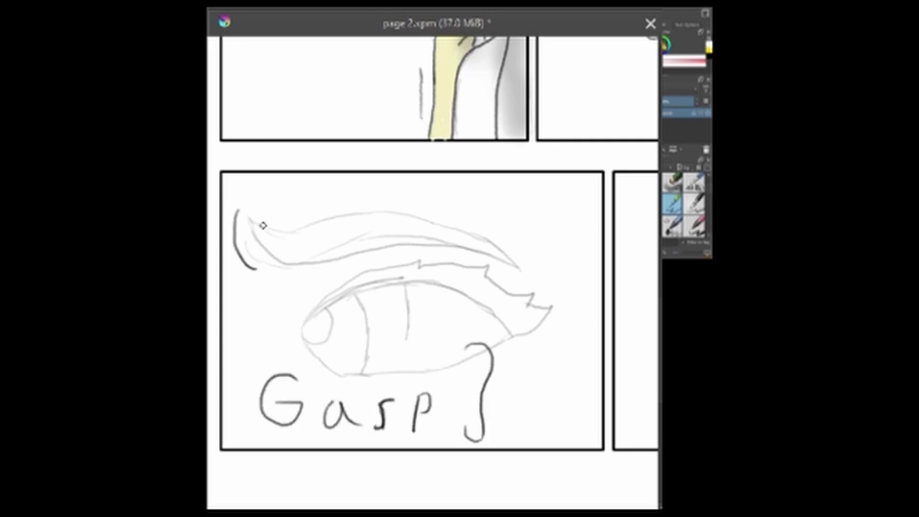
mouse_move(263, 225)
left_mouse_down()
mouse_move(392, 257)
mouse_move(388, 221)
mouse_move(264, 247)
left_mouse_up()
mouse_move(301, 335)
left_mouse_down()
mouse_move(344, 302)
mouse_move(491, 359)
mouse_move(322, 361)
mouse_move(360, 374)
left_mouse_up()
left_click_drag(360, 300, 362, 372)
left_click_drag(412, 338, 410, 297)
mouse_move(304, 330)
left_mouse_down()
mouse_move(392, 270)
mouse_move(493, 280)
mouse_move(541, 303)
mouse_move(514, 336)
left_mouse_up()
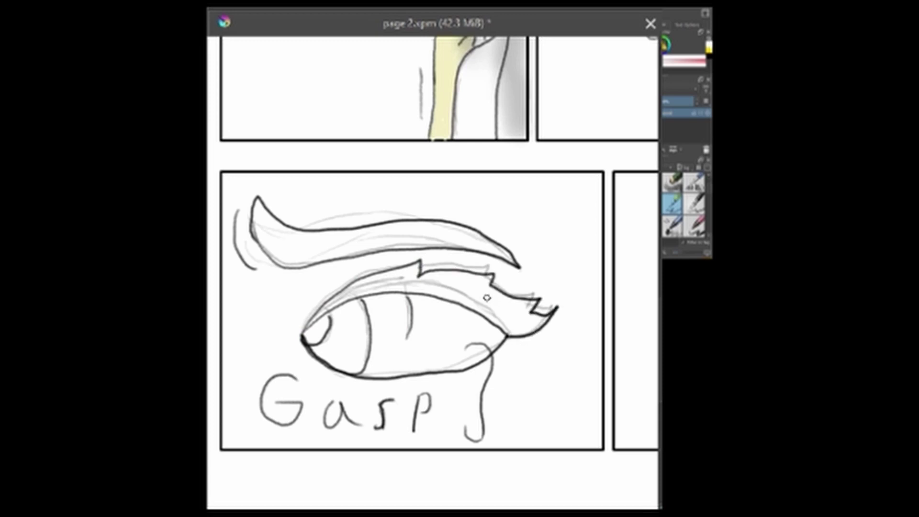
Erase the leftover eye sketch lines and fill the panel with the pale yellow sampled from the figure above.
left_click(387, 6)
left_click(406, 62)
left_click(369, 86)
mouse_move(240, 237)
left_mouse_down()
mouse_move(308, 217)
mouse_move(358, 262)
mouse_move(501, 349)
mouse_move(348, 422)
mouse_move(341, 276)
left_mouse_up()
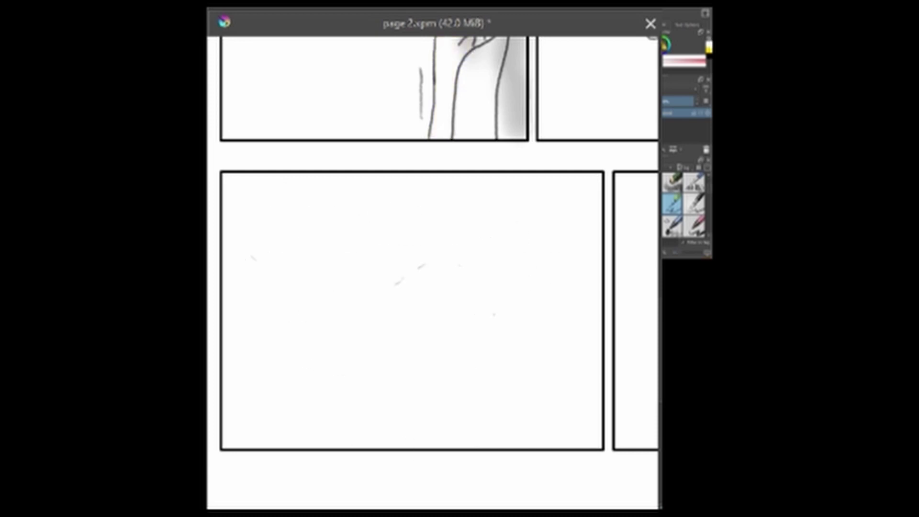
key("ctrl+z")
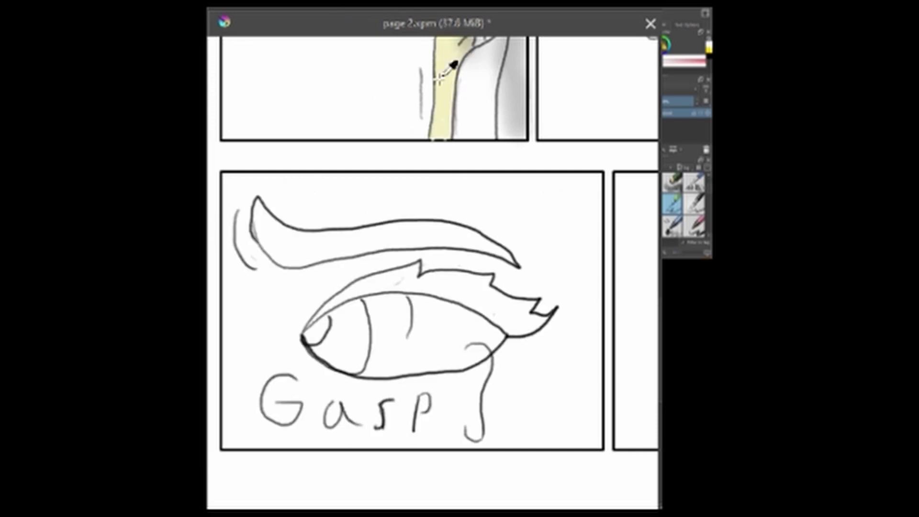
left_click(271, 271)
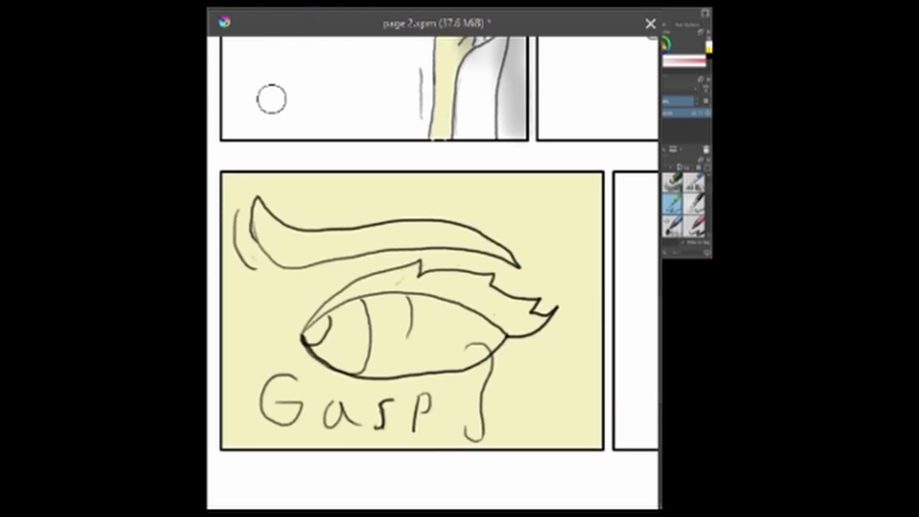
Paint the eye's pupil solid black, leaving the highlight at the inner corner uncovered.
left_click(383, 6)
left_click(585, 111)
left_click(341, 301)
left_click_drag(332, 317, 334, 325)
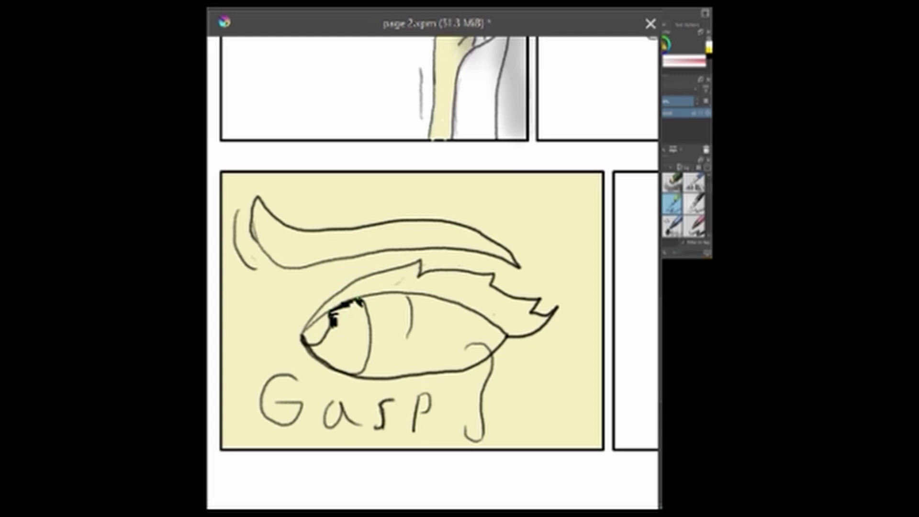
mouse_move(355, 299)
left_mouse_down()
mouse_move(370, 354)
mouse_move(356, 372)
left_mouse_up()
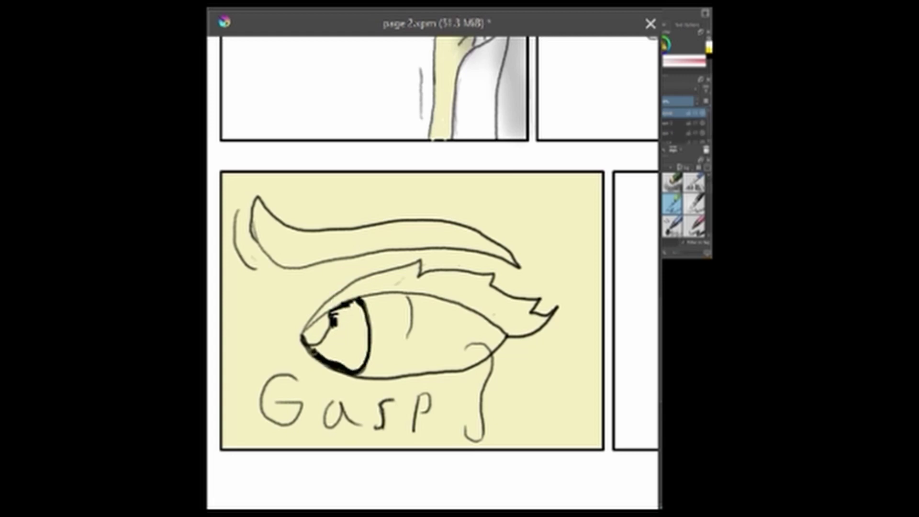
mouse_move(360, 303)
left_mouse_down()
mouse_move(335, 326)
mouse_move(331, 355)
mouse_move(363, 316)
mouse_move(327, 345)
mouse_move(360, 347)
left_mouse_up()
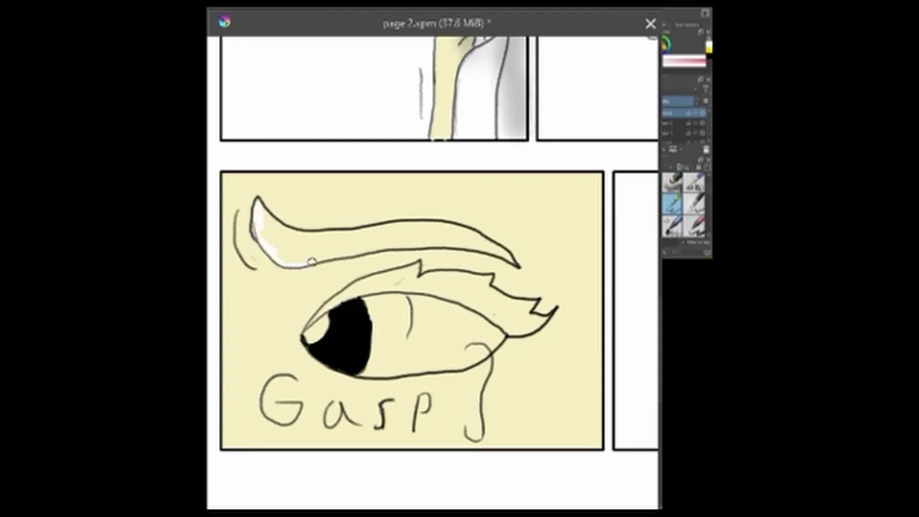
Paint the eyebrow white and line the inner edges of the eyeball and upper lashes with white.
mouse_move(312, 261)
left_mouse_down()
mouse_move(410, 243)
mouse_move(507, 255)
mouse_move(260, 211)
mouse_move(302, 240)
mouse_move(441, 233)
mouse_move(297, 261)
mouse_move(308, 242)
mouse_move(370, 242)
left_mouse_up()
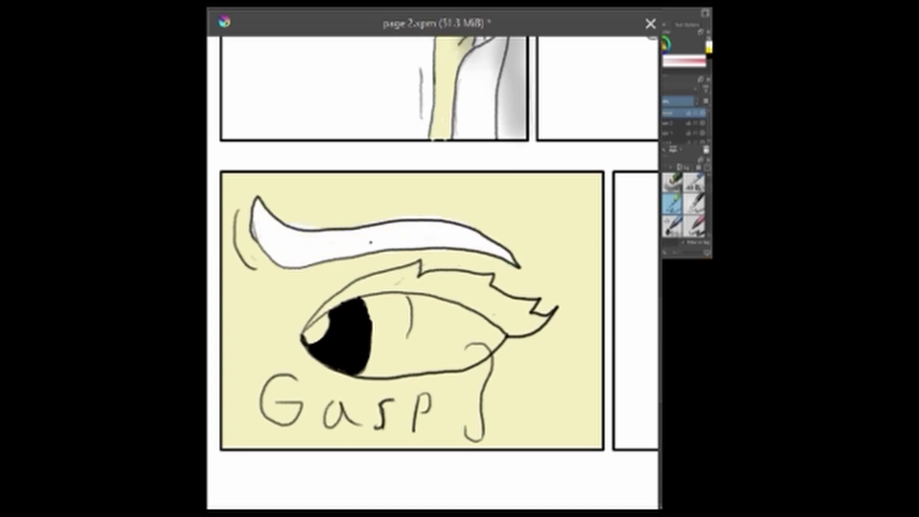
left_click_drag(277, 216, 295, 224)
key("Page_Down")
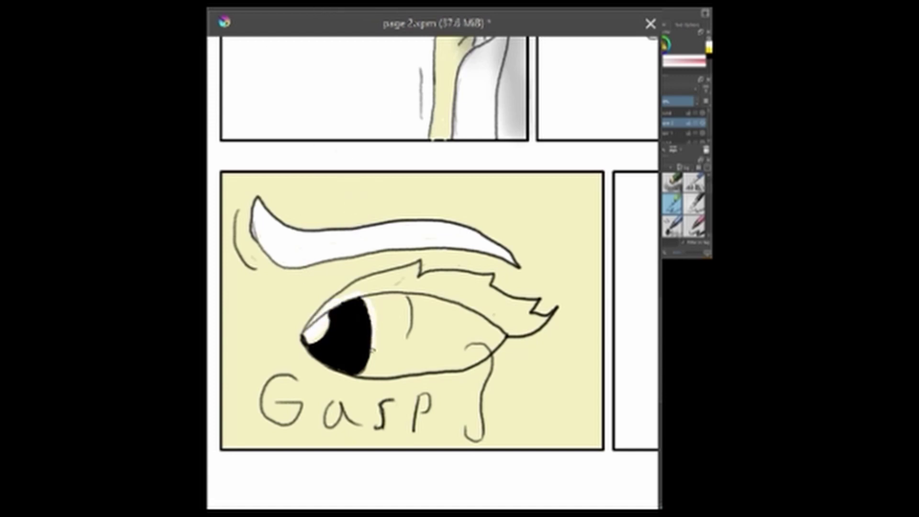
left_click_drag(426, 369, 529, 329)
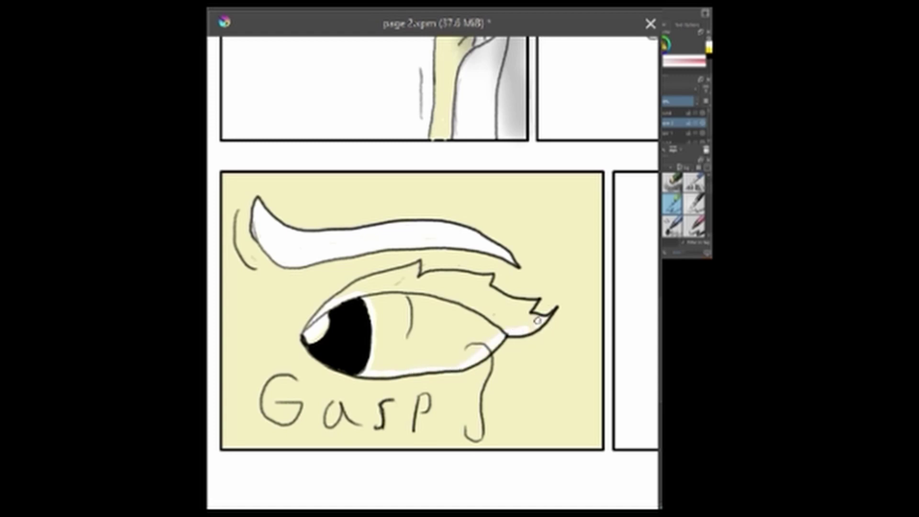
mouse_move(508, 298)
left_mouse_down()
mouse_move(450, 273)
mouse_move(397, 269)
mouse_move(338, 292)
mouse_move(377, 284)
mouse_move(381, 346)
left_mouse_up()
key("f")
left_click(421, 333)
key("ctrl+z")
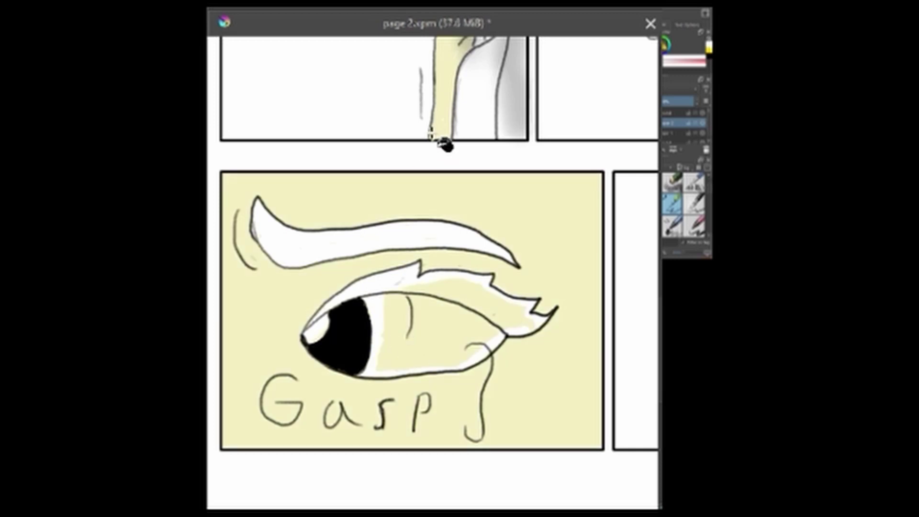
Paint the remaining yellow inside the eyeball and upper lashes white.
key("F6")
left_click(358, 269)
left_click_drag(416, 308, 383, 337)
mouse_move(395, 286)
left_mouse_down()
mouse_move(395, 368)
mouse_move(454, 363)
mouse_move(529, 325)
mouse_move(525, 311)
mouse_move(465, 286)
mouse_move(414, 314)
mouse_move(441, 342)
mouse_move(481, 349)
mouse_move(519, 307)
mouse_move(493, 301)
mouse_move(413, 329)
mouse_move(462, 344)
mouse_move(490, 312)
left_mouse_up()
key("Page_Down")
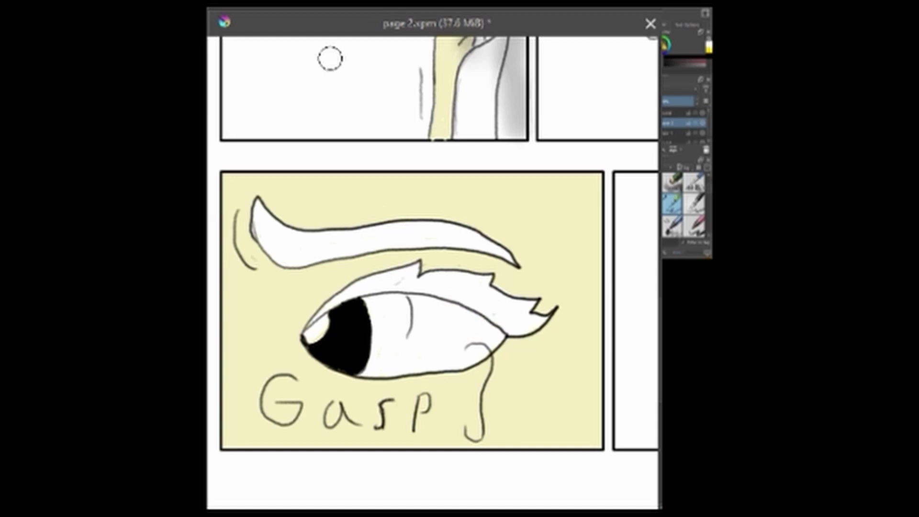
Paint the iris beside the black pupil with the blue of the figure's hair band, leaving a white notch at its lower edge.
scroll(636, 245, "up", 5)
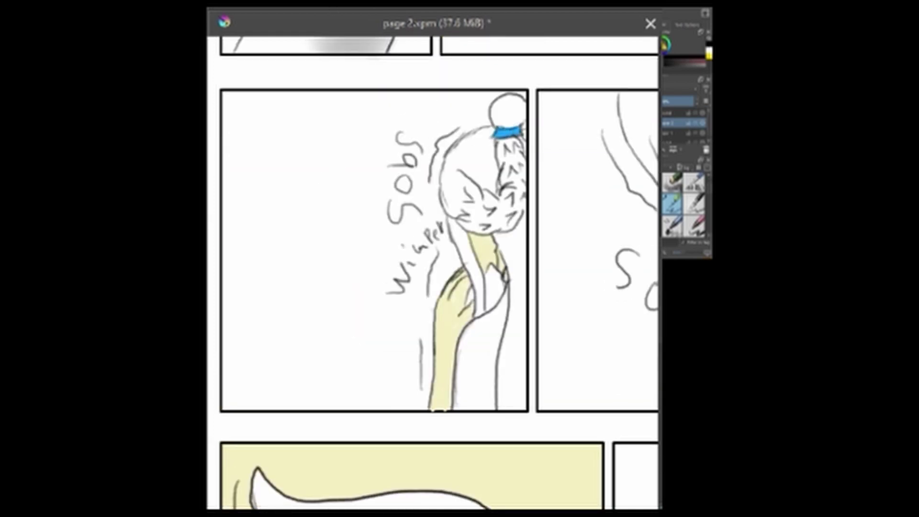
scroll(486, 130, "down", 5)
mouse_move(405, 260)
left_mouse_down()
mouse_move(362, 300)
mouse_move(375, 248)
left_mouse_up()
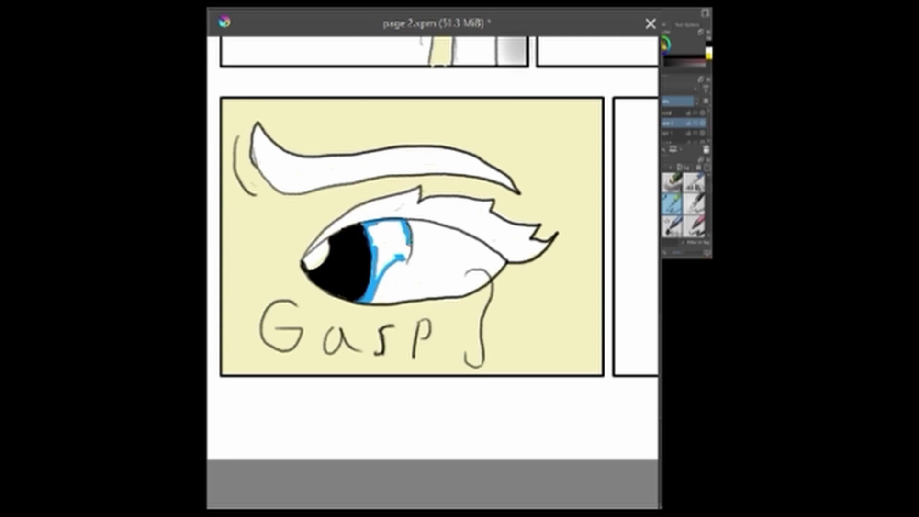
mouse_move(388, 270)
left_mouse_down()
mouse_move(388, 292)
mouse_move(406, 301)
left_mouse_up()
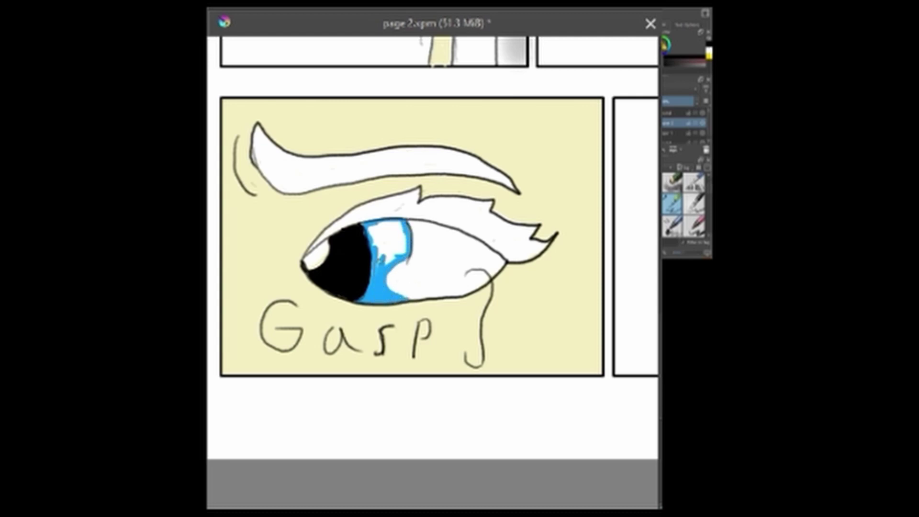
mouse_move(380, 273)
left_mouse_down()
mouse_move(376, 249)
mouse_move(390, 224)
mouse_move(400, 230)
mouse_move(398, 261)
mouse_move(394, 230)
left_mouse_up()
Tint the tear below the eye with translucent white on a lower layer.
left_click(683, 132)
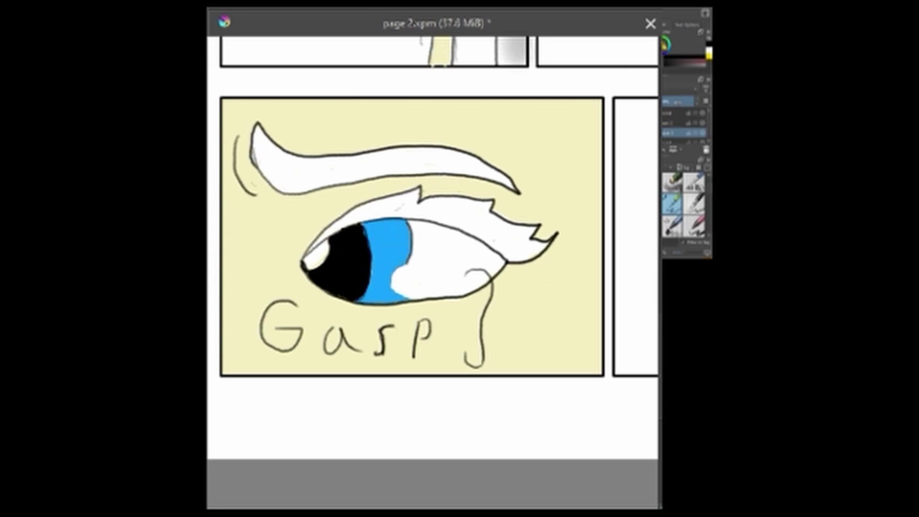
left_click(332, 9)
key("Escape")
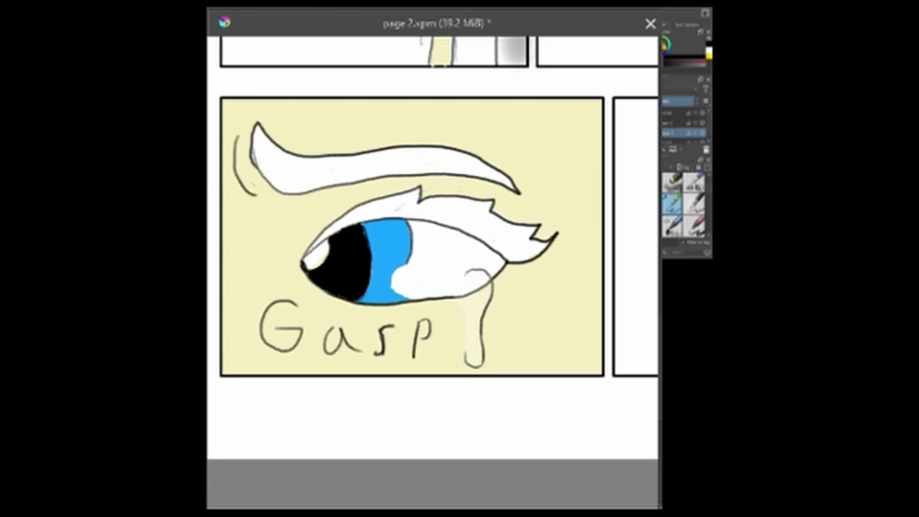
Undo the tear's white tint and repaint it translucent white on the layer above.
left_click(677, 113)
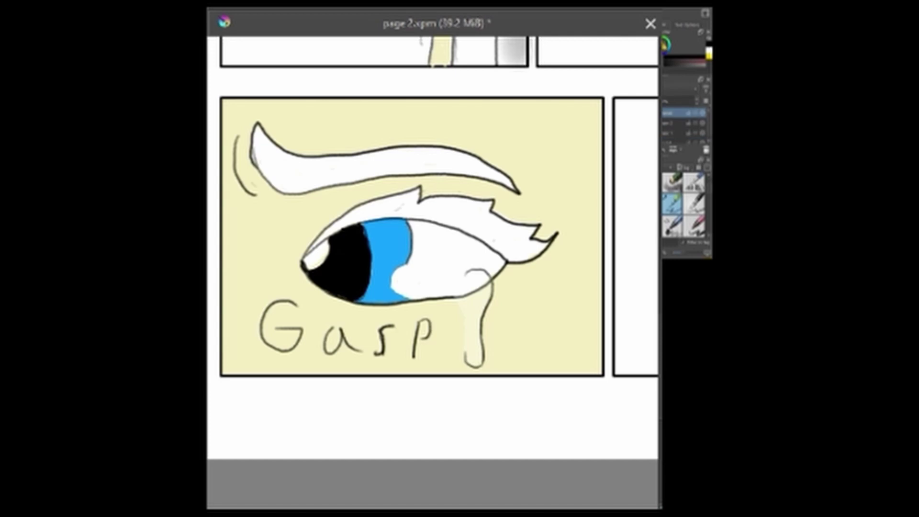
key("ctrl+z")
left_click(676, 133)
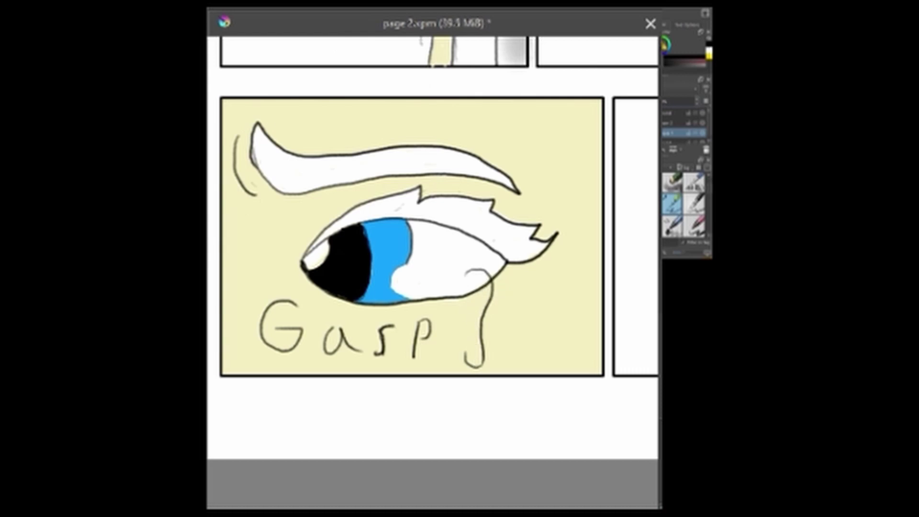
key("Page_Up")
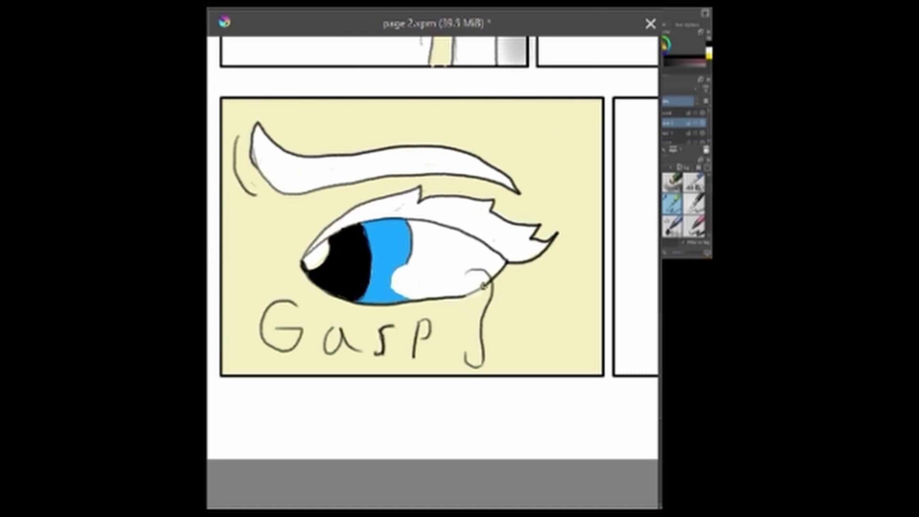
mouse_move(483, 285)
left_mouse_down()
mouse_move(467, 339)
mouse_move(475, 361)
mouse_move(486, 282)
left_mouse_up()
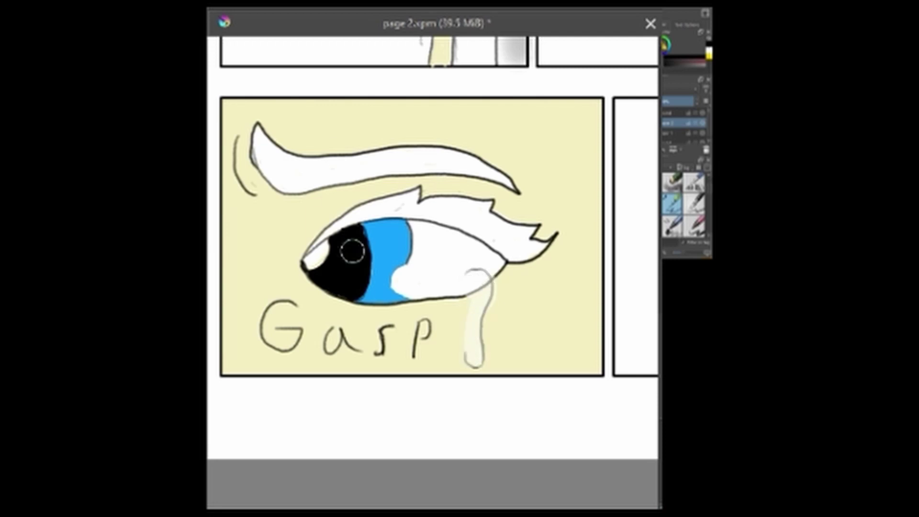
Brush a stroke across the pupil and iris of the close-up eye and soften it with a blending brush.
mouse_move(352, 250)
left_mouse_down()
mouse_move(371, 231)
mouse_move(454, 232)
mouse_move(503, 264)
mouse_move(394, 228)
mouse_move(372, 235)
mouse_move(489, 262)
mouse_move(415, 240)
left_mouse_up()
left_click(387, 9)
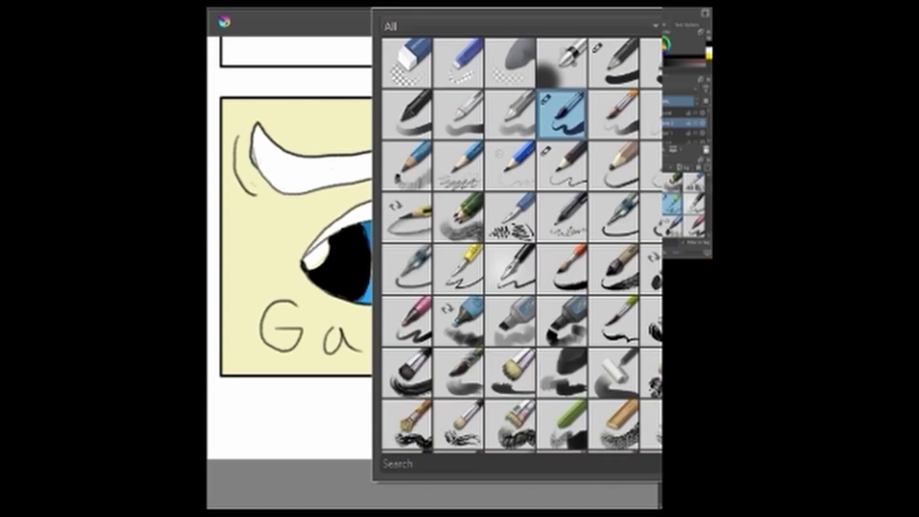
scroll(521, 244, "down", 8)
left_click(363, 243)
mouse_move(359, 243)
left_mouse_down()
mouse_move(491, 259)
mouse_move(438, 244)
mouse_move(392, 245)
mouse_move(433, 230)
left_mouse_up()
Rough in a hand and forearm rising from the lower edge of the empty last panel with a pencil brush.
left_click_drag(426, 493, 524, 493)
left_click(387, 8)
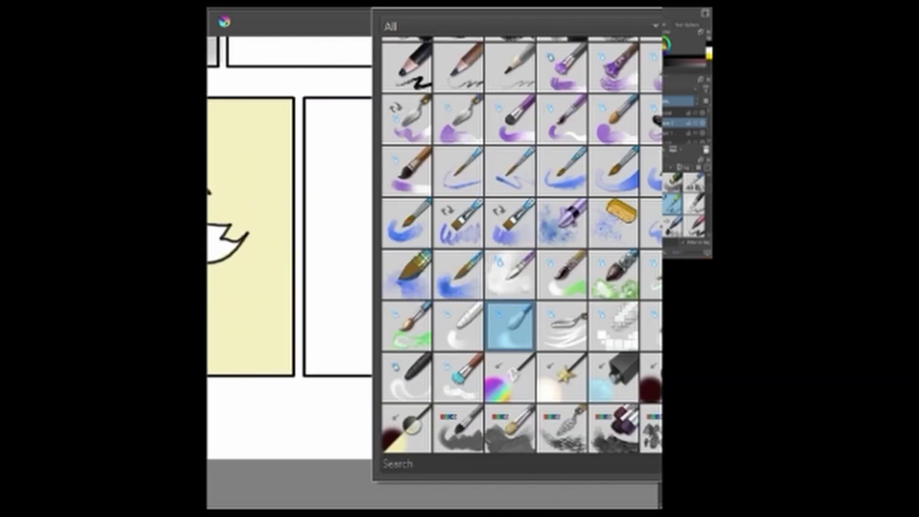
scroll(523, 178, "up", 8)
left_click(522, 176)
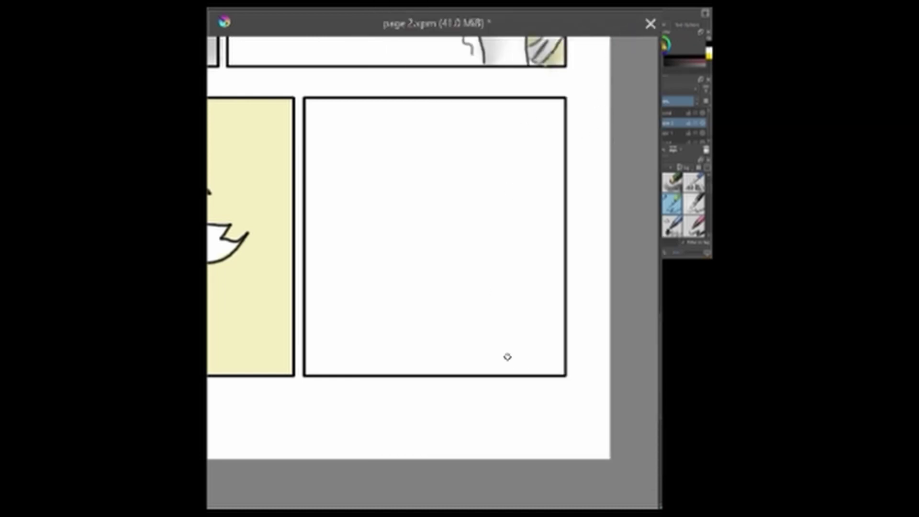
mouse_move(526, 371)
left_mouse_down()
mouse_move(495, 315)
mouse_move(492, 272)
mouse_move(447, 224)
left_mouse_up()
left_click_drag(447, 224, 450, 254)
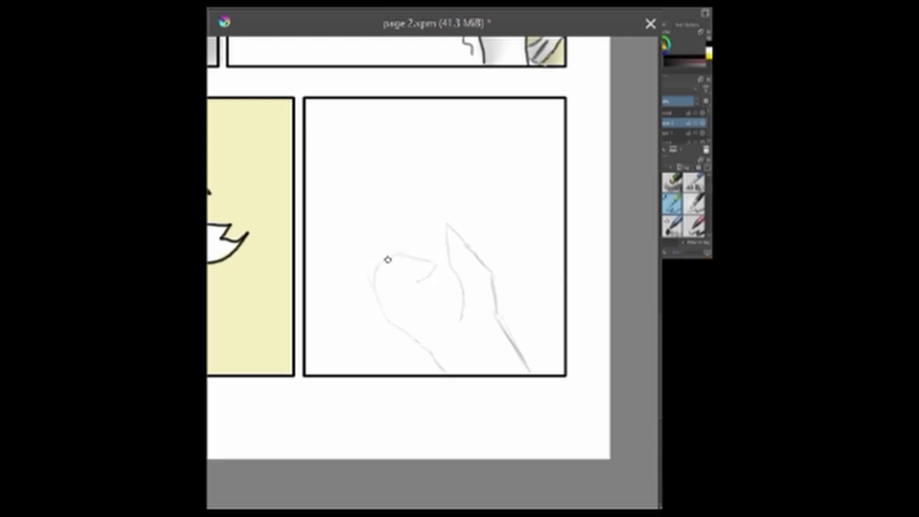
Undo the rounded strokes beside the hand and sketch the outline of a large tilted mask resting against it.
key("ctrl+z")
key("ctrl+z")
key("ctrl+z")
key("ctrl+z")
key("ctrl+z")
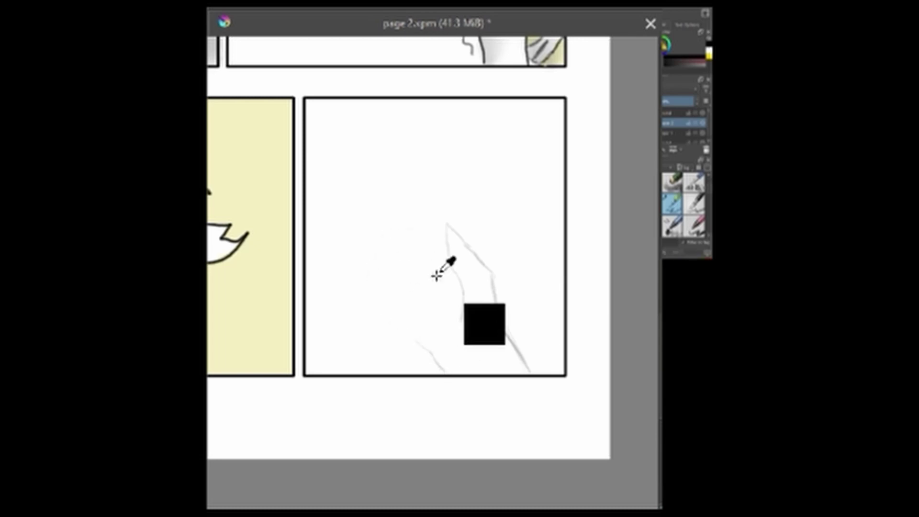
left_click_drag(460, 322, 421, 341)
mouse_move(480, 253)
left_mouse_down()
mouse_move(472, 198)
mouse_move(401, 119)
mouse_move(373, 102)
left_mouse_up()
left_click_drag(421, 100, 474, 201)
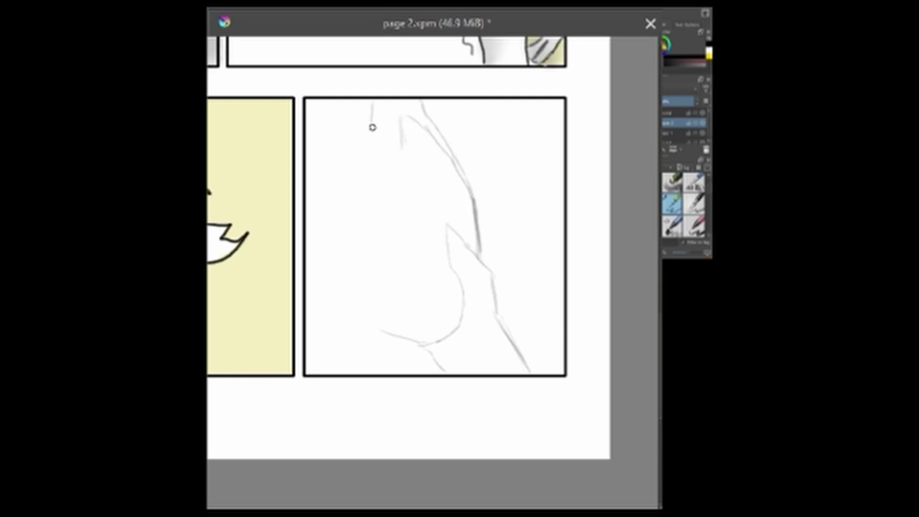
left_click_drag(372, 125, 313, 159)
left_click_drag(387, 332, 314, 290)
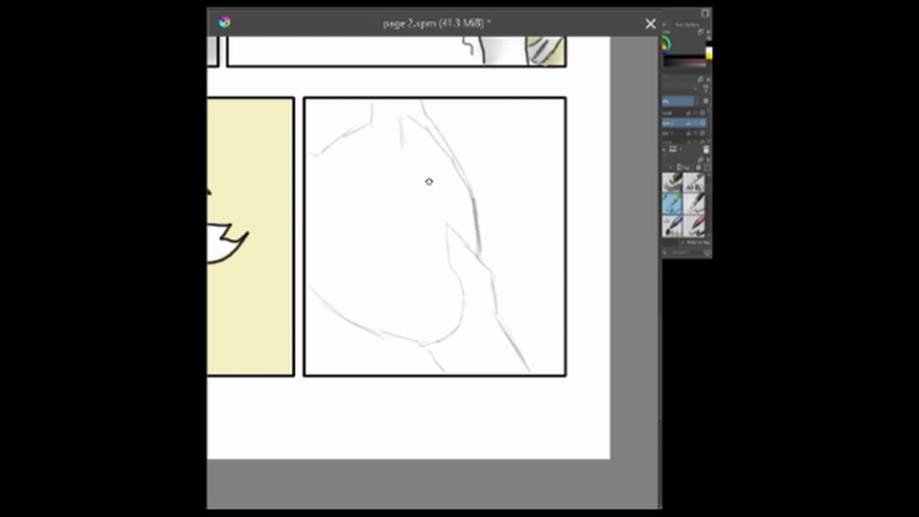
Sketch two slanted almond-shaped eye openings on the tilted mask.
mouse_move(422, 203)
left_mouse_down()
mouse_move(441, 175)
mouse_move(416, 213)
mouse_move(420, 192)
mouse_move(432, 211)
left_mouse_up()
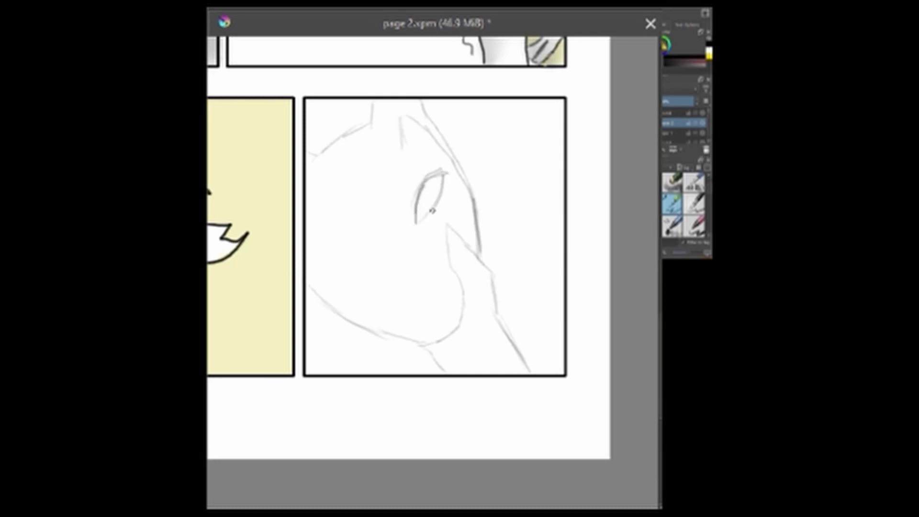
mouse_move(382, 256)
left_mouse_down()
mouse_move(343, 300)
mouse_move(377, 271)
left_mouse_up()
key("ctrl+z")
key("ctrl+z")
left_click_drag(372, 283, 382, 256)
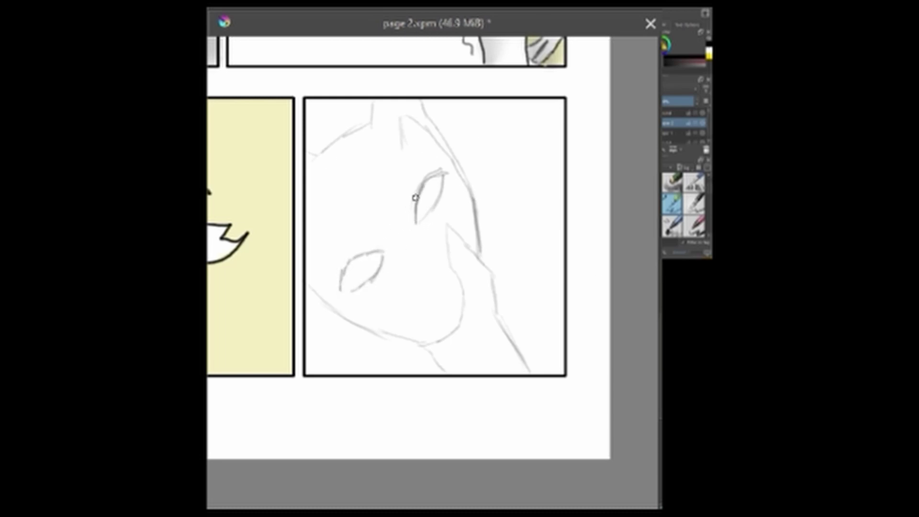
Sketch the mask's nose, mouth, nose-bridge mark, curved forehead and cheek markings and a small forehead star.
mouse_move(340, 281)
left_mouse_down()
mouse_move(367, 256)
mouse_move(341, 275)
mouse_move(365, 284)
mouse_move(434, 258)
mouse_move(444, 260)
mouse_move(434, 264)
mouse_move(438, 285)
left_mouse_up()
left_click_drag(446, 336, 463, 295)
left_click_drag(409, 250, 413, 247)
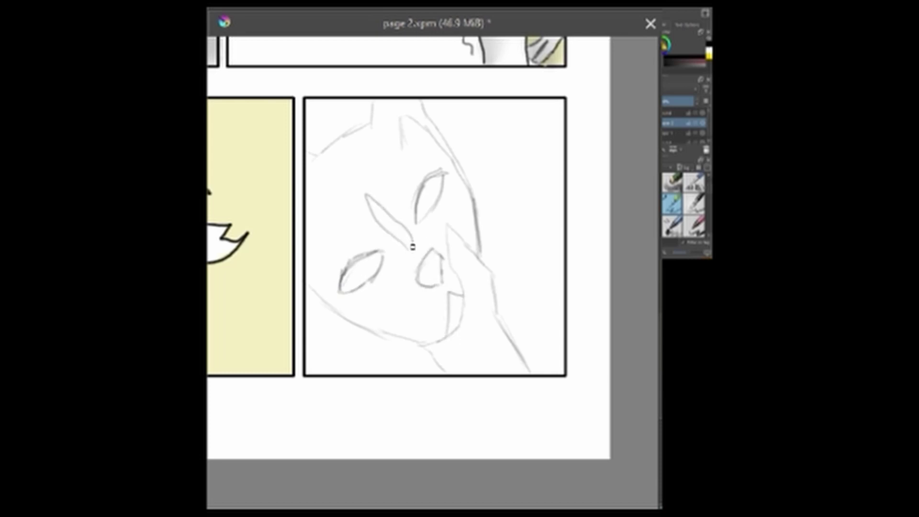
mouse_move(341, 204)
left_mouse_down()
mouse_move(386, 149)
mouse_move(347, 206)
left_mouse_up()
mouse_move(338, 162)
left_mouse_down()
mouse_move(356, 179)
mouse_move(349, 154)
mouse_move(361, 139)
mouse_move(367, 149)
mouse_move(329, 185)
mouse_move(353, 189)
mouse_move(324, 214)
left_mouse_up()
mouse_move(386, 303)
left_mouse_down()
mouse_move(396, 285)
mouse_move(360, 319)
mouse_move(394, 287)
left_mouse_up()
left_click_drag(449, 215, 441, 240)
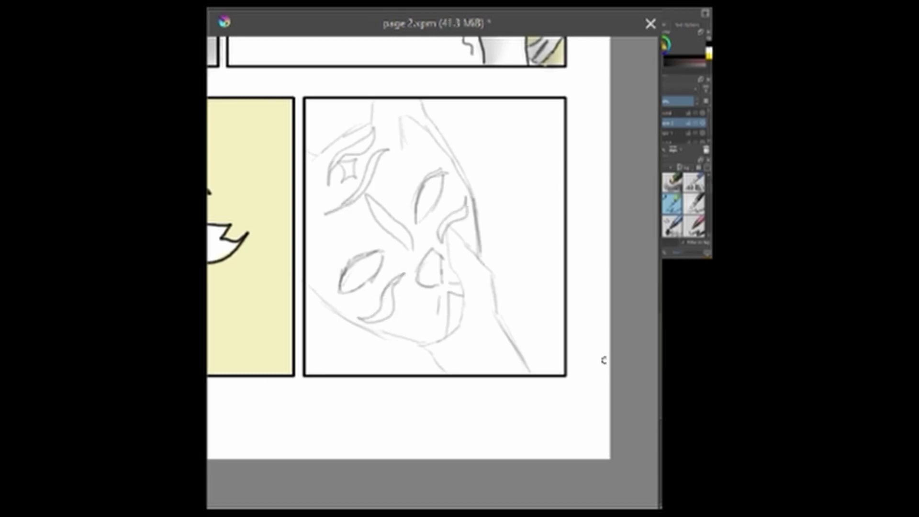
Ink the outlines of the mask, hand and forearm with a darker pen brush.
key("F6")
left_click(564, 167)
mouse_move(308, 151)
left_mouse_down()
mouse_move(330, 149)
mouse_move(373, 108)
mouse_move(430, 109)
mouse_move(460, 167)
mouse_move(482, 257)
left_mouse_up()
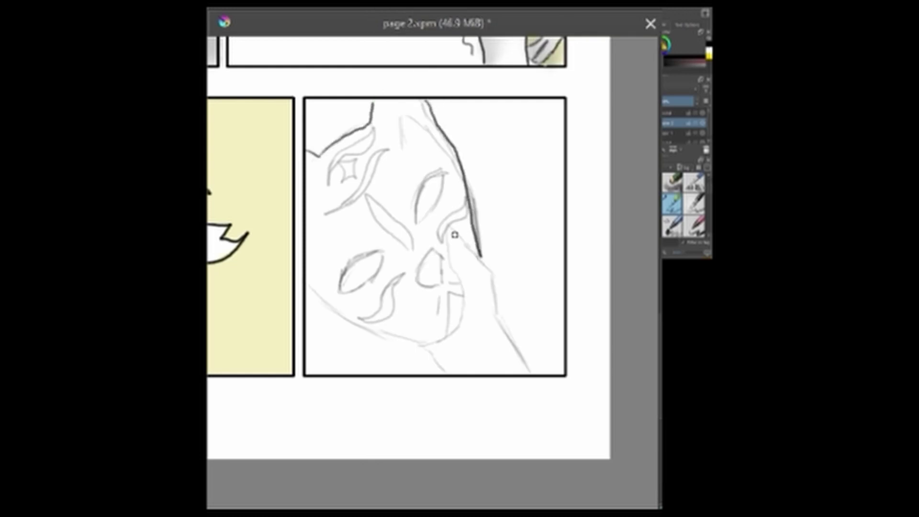
mouse_move(446, 222)
left_mouse_down()
mouse_move(470, 244)
mouse_move(493, 296)
mouse_move(496, 281)
mouse_move(499, 312)
mouse_move(536, 369)
mouse_move(468, 279)
left_mouse_up()
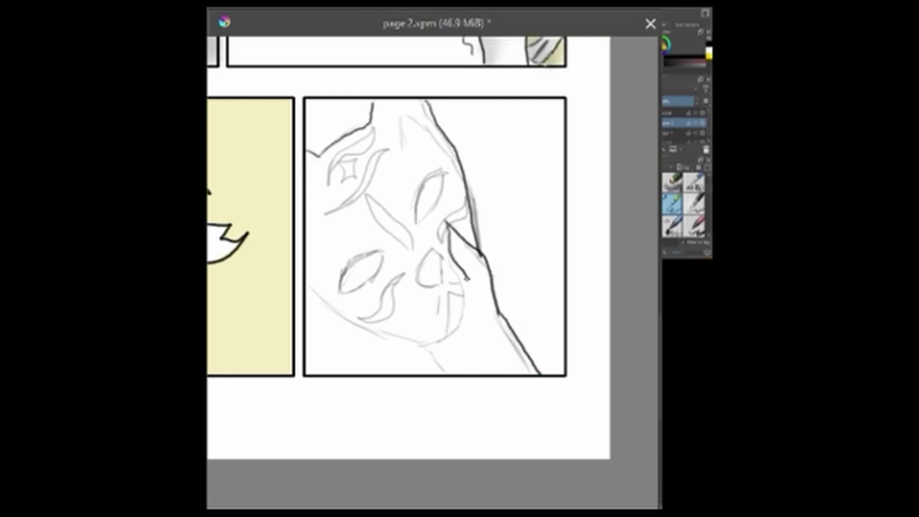
mouse_move(308, 286)
left_mouse_down()
mouse_move(410, 342)
mouse_move(469, 318)
left_mouse_up()
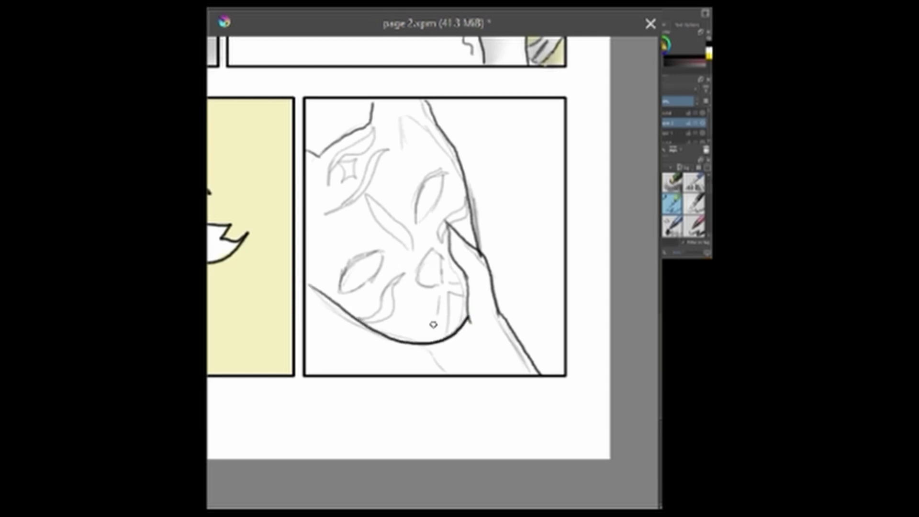
left_click_drag(419, 344, 450, 358)
Ink the mask's nose, mouth, cheek and forehead markings, star, nose-bridge mark and both eye openings.
mouse_move(450, 294)
left_mouse_down()
mouse_move(450, 335)
mouse_move(467, 297)
mouse_move(446, 260)
mouse_move(465, 200)
left_mouse_up()
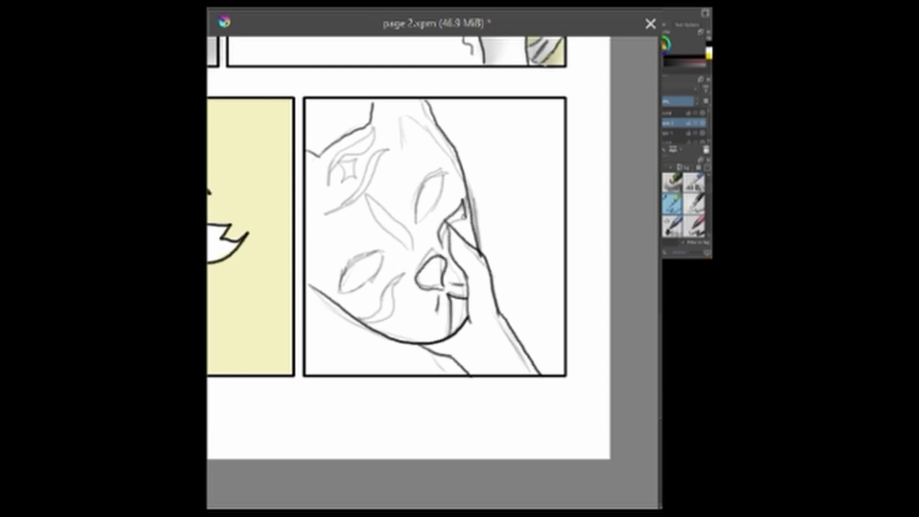
mouse_move(410, 276)
left_mouse_down()
mouse_move(379, 316)
mouse_move(409, 273)
mouse_move(374, 209)
left_mouse_up()
left_click_drag(376, 210, 417, 259)
mouse_move(332, 194)
left_mouse_down()
mouse_move(375, 121)
mouse_move(328, 184)
left_mouse_up()
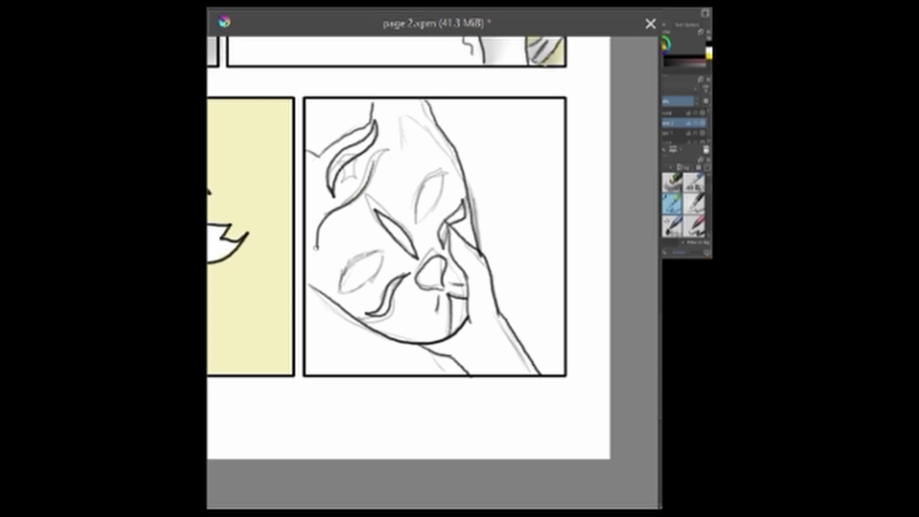
mouse_move(383, 162)
left_mouse_down()
mouse_move(345, 246)
mouse_move(389, 166)
mouse_move(360, 184)
left_mouse_up()
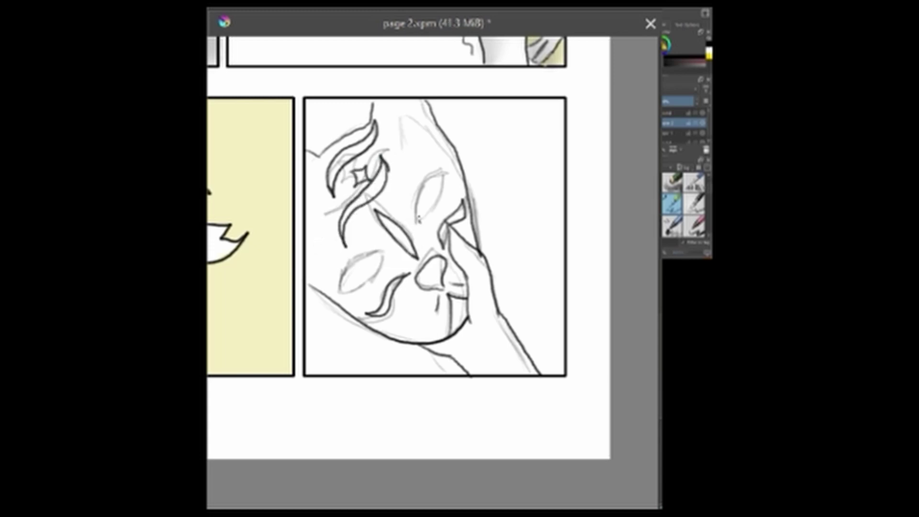
mouse_move(418, 219)
left_mouse_down()
mouse_move(438, 197)
mouse_move(419, 221)
left_mouse_up()
left_click_drag(383, 254, 373, 273)
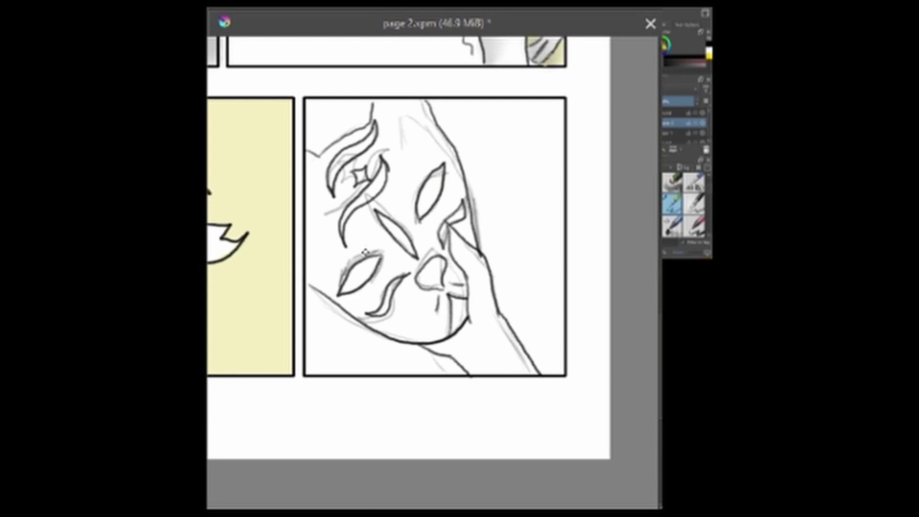
Hand-letter "If I stay in" over three lines in the blank space beside the mask.
left_click_drag(467, 143, 484, 138)
left_click_drag(503, 115, 492, 136)
left_click_drag(487, 127, 506, 123)
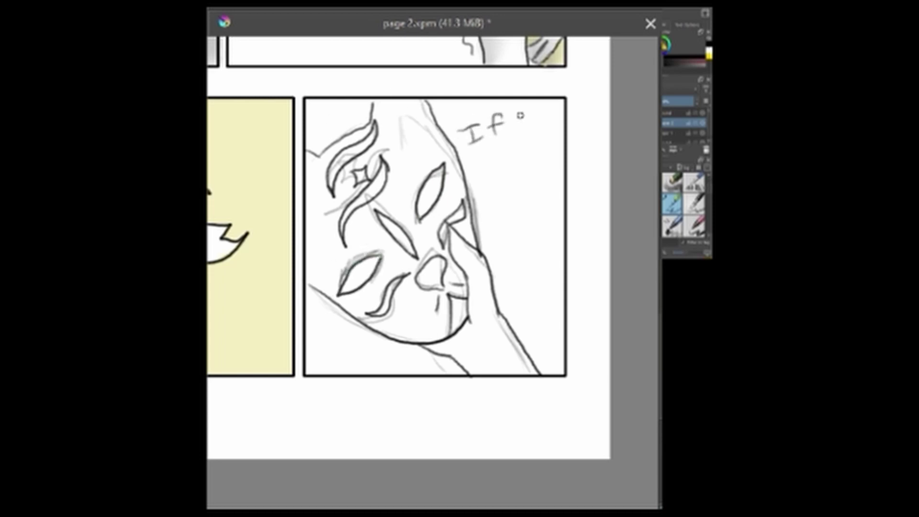
left_click_drag(484, 157, 476, 181)
mouse_move(495, 148)
left_mouse_down()
mouse_move(498, 175)
mouse_move(505, 154)
left_mouse_up()
left_click_drag(522, 160, 526, 171)
left_click_drag(530, 158, 542, 184)
left_click_drag(490, 208, 492, 218)
left_click_drag(500, 218, 516, 215)
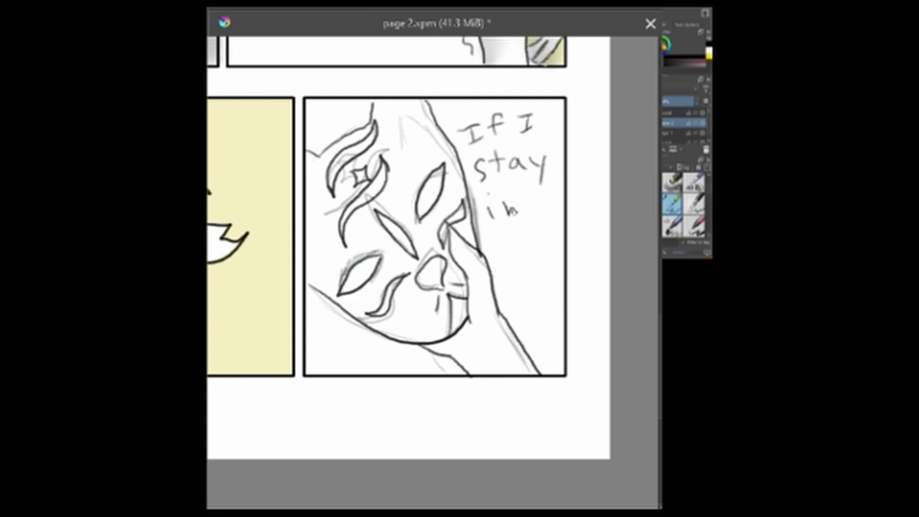
Try lettering "heaven" below "in" across to the panel border, and erase it.
left_click_drag(506, 248, 566, 239)
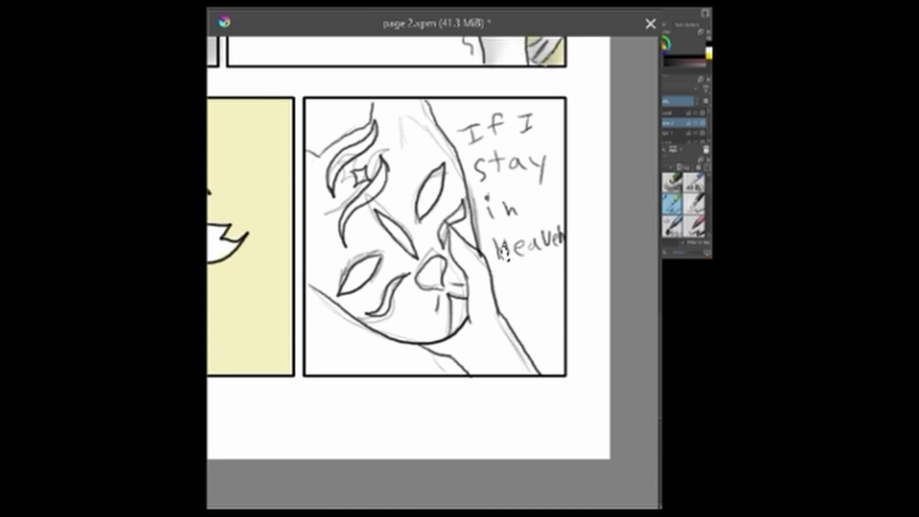
left_click(505, 252)
key("ctrl+t")
key("b")
mouse_move(531, 232)
left_mouse_down()
mouse_move(536, 244)
mouse_move(505, 263)
mouse_move(497, 242)
left_mouse_up()
Hand-letter "heaven..." with a pencil brush in the page margin below the last panel.
key("F6")
left_click(551, 173)
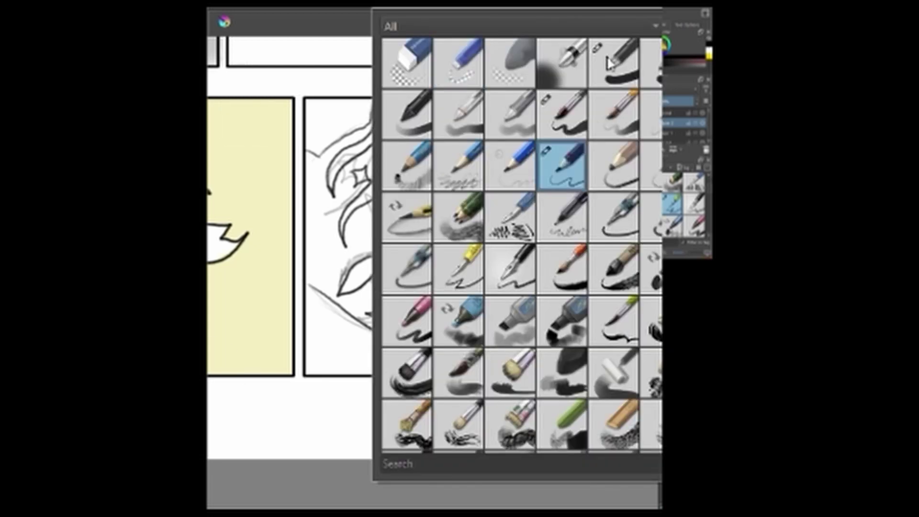
left_click(285, 38)
left_click_drag(345, 424, 356, 430)
left_click_drag(379, 421, 382, 429)
mouse_move(391, 416)
left_mouse_down()
mouse_move(405, 416)
mouse_move(421, 440)
left_mouse_up()
left_click_drag(426, 430, 443, 446)
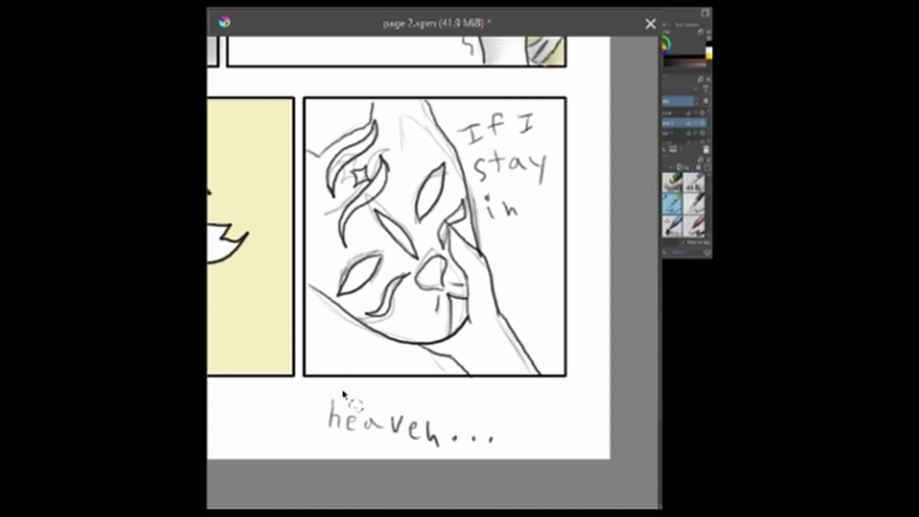
Select the "heaven..." lettering in the margin and move, shrink and tilt it to sit below "in".
mouse_move(343, 394)
left_mouse_down()
mouse_move(461, 417)
mouse_move(415, 461)
mouse_move(331, 392)
left_mouse_up()
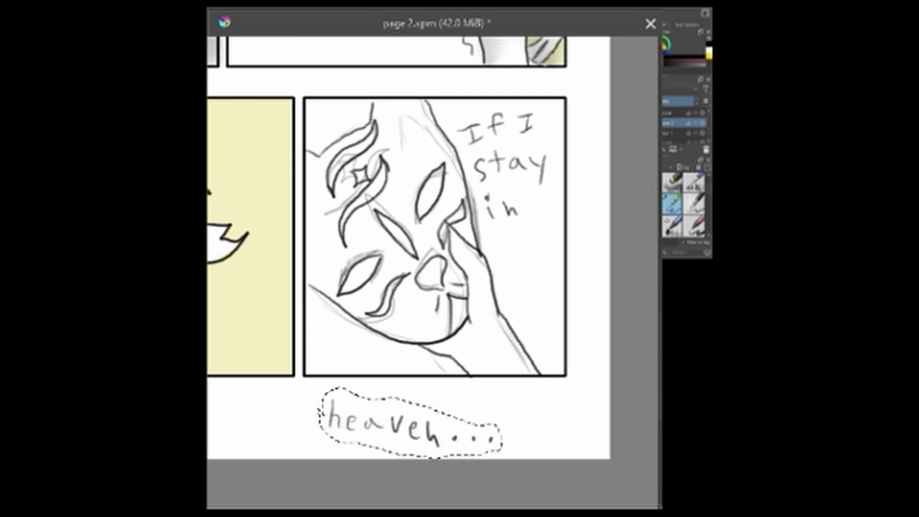
key("ctrl+t")
left_click_drag(427, 429, 519, 263)
left_click_drag(412, 222, 482, 252)
left_click_drag(562, 271, 562, 242)
left_click_drag(573, 201, 555, 192)
left_click_drag(555, 241, 541, 230)
key("Return")
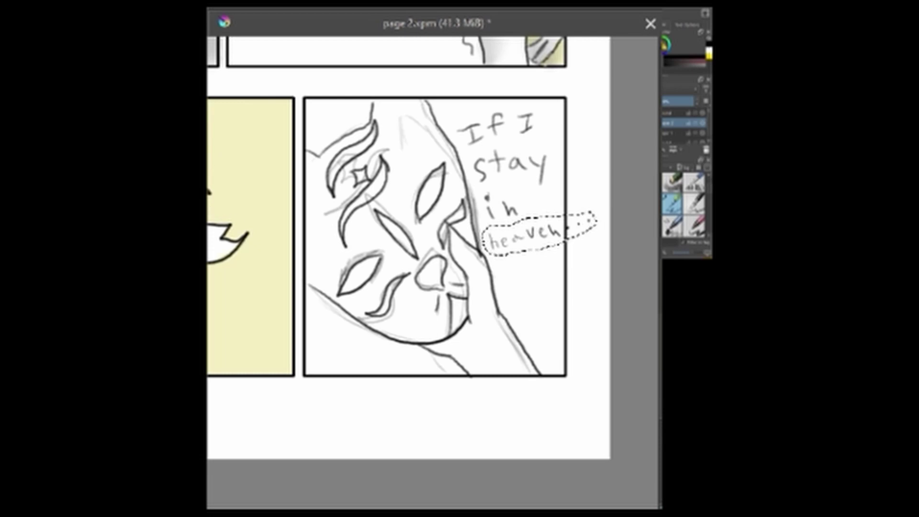
Deselect the moved "heaven..." and erase its trailing dots outside the panel border.
left_click(576, 217)
left_click(382, 5)
left_click(407, 63)
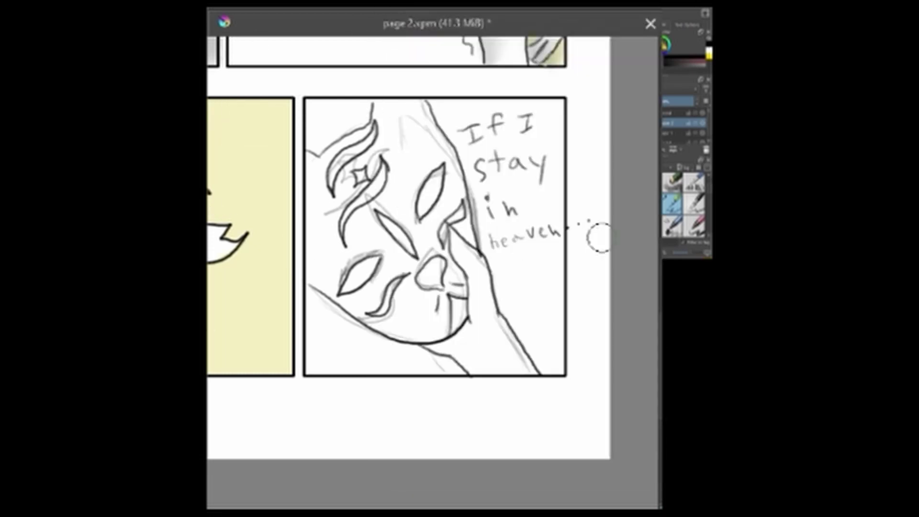
left_click_drag(593, 225, 571, 232)
Retrace the small "heaven" with a pencil brush and erase the word with a fine eraser.
left_click(387, 8)
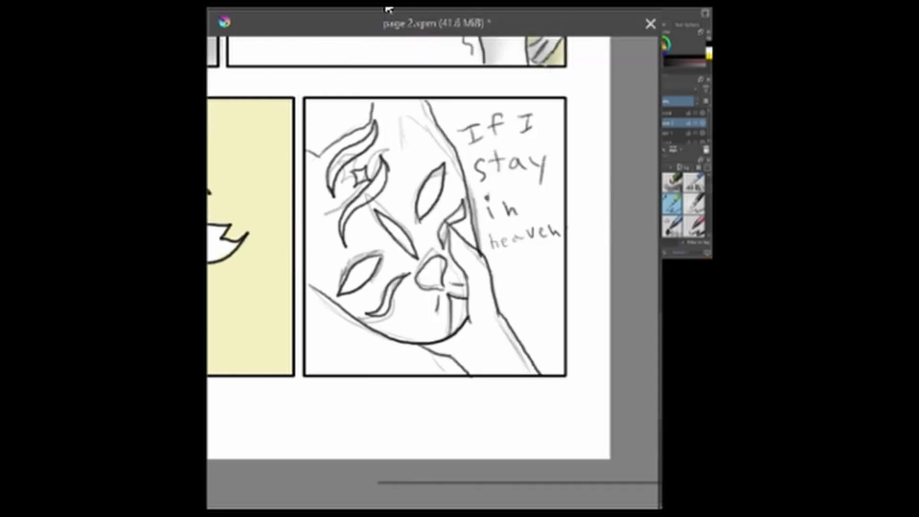
left_click(562, 165)
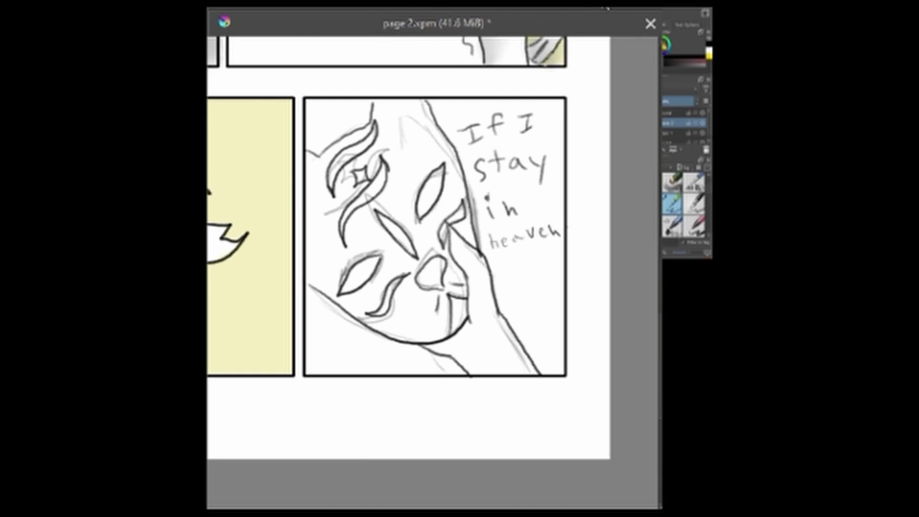
mouse_move(490, 235)
left_mouse_down()
mouse_move(530, 232)
mouse_move(550, 243)
mouse_move(511, 232)
mouse_move(557, 224)
left_mouse_up()
left_click(387, 8)
left_click(480, 74)
left_click(497, 249)
Try lettering a larger "heaven" below "in" across the panel border, and undo its strokes.
left_click(387, 8)
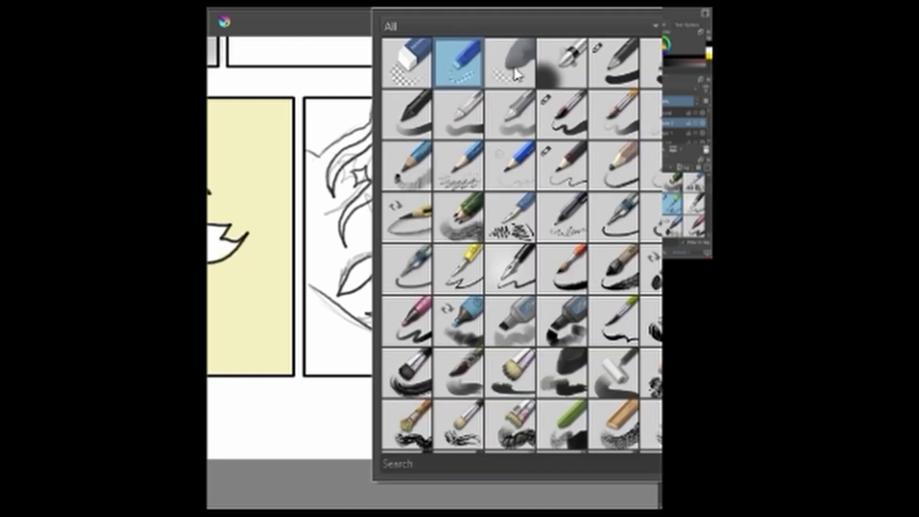
left_click(561, 166)
left_click_drag(487, 235, 503, 261)
left_click_drag(506, 253, 534, 260)
left_click_drag(537, 239, 572, 258)
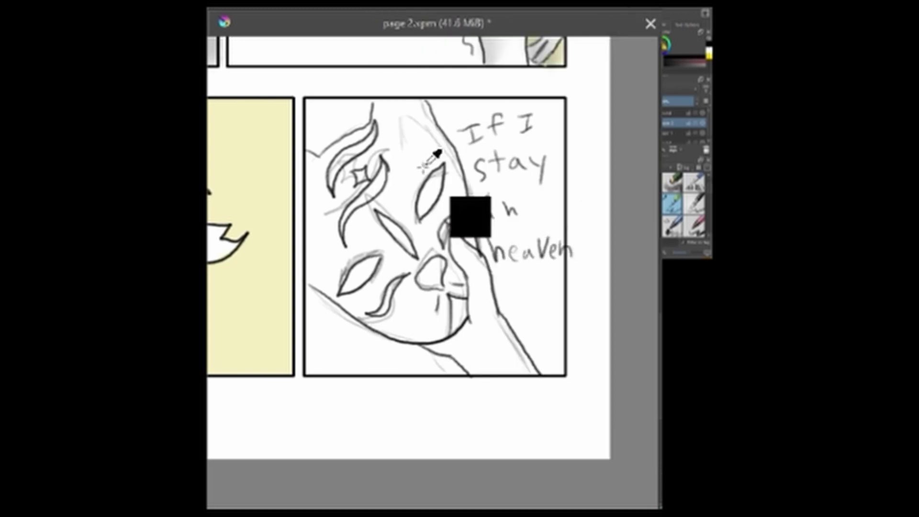
key("ctrl+z")
key("ctrl+z")
key("ctrl+z")
key("ctrl+z")
key("ctrl+z")
key("ctrl+z")
Hand-letter a tilted "heaven" below "in", fitted between the hand and the panel border.
left_click_drag(505, 245, 529, 249)
left_click_drag(529, 233, 550, 239)
left_click_drag(551, 230, 561, 231)
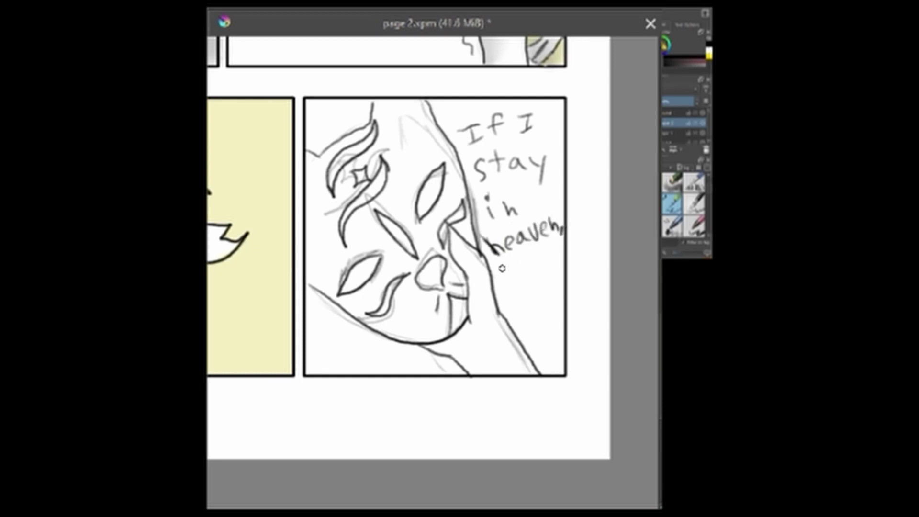
Draw a speech bubble around the "If I stay in heaven" lettering and erase the leftover sketch lines around the mask and hand.
mouse_move(502, 268)
left_mouse_down()
mouse_move(563, 241)
mouse_move(488, 254)
mouse_move(467, 173)
mouse_move(530, 111)
mouse_move(563, 209)
left_mouse_up()
key("F6")
left_click(408, 62)
left_click(324, 138)
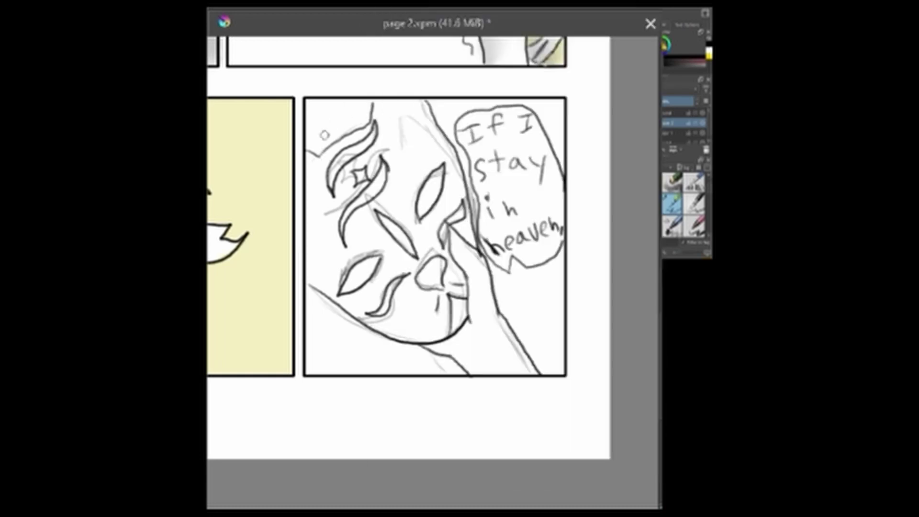
mouse_move(354, 148)
left_mouse_down()
mouse_move(334, 215)
mouse_move(370, 147)
mouse_move(454, 201)
mouse_move(543, 336)
mouse_move(499, 206)
mouse_move(376, 307)
mouse_move(433, 301)
left_mouse_up()
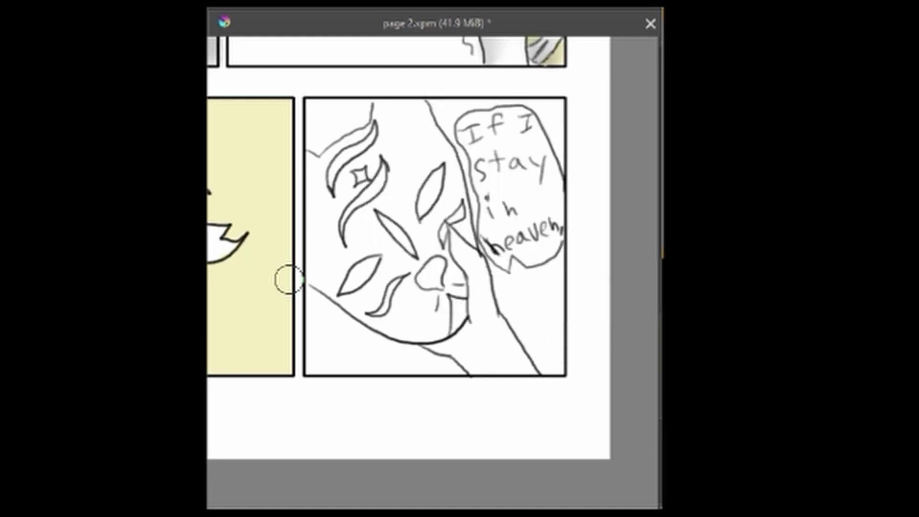
Sample the pale yellow skin colour from the neighbouring panels and paint the hand holding the mask with it.
key("F6")
left_click(574, 181)
scroll(383, 268, "up", 3)
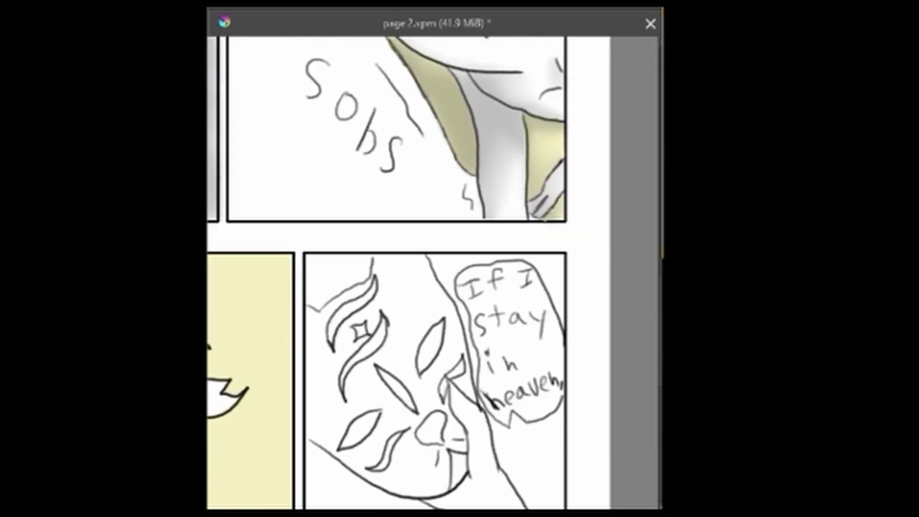
left_click(462, 112, "ctrl")
scroll(433, 273, "left", 4)
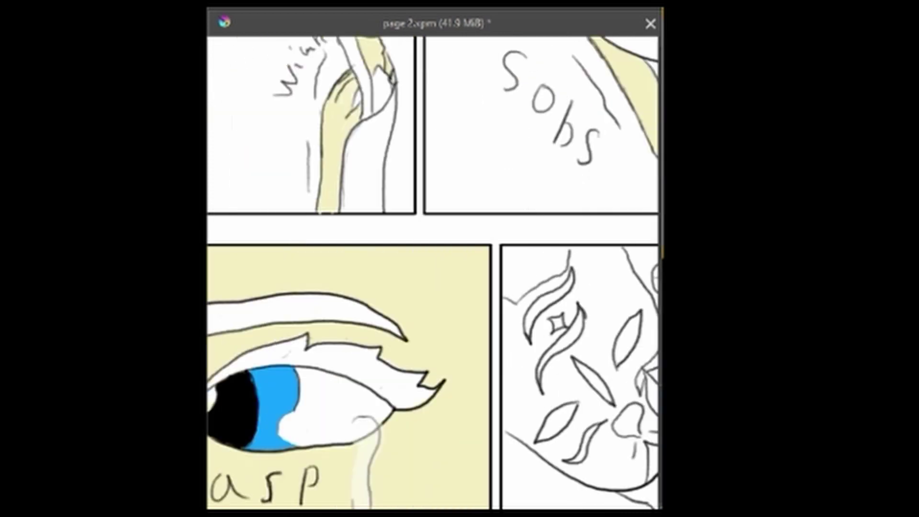
left_click(349, 390, "ctrl")
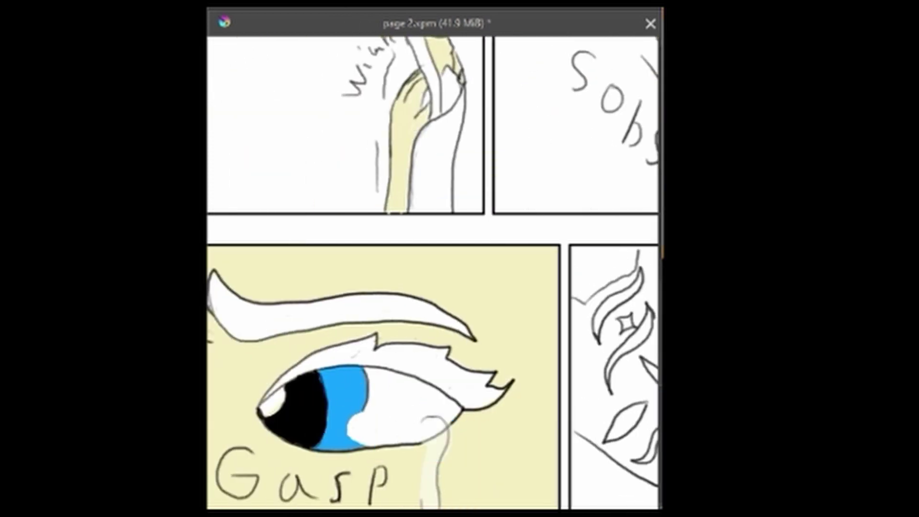
scroll(520, 434, "right", 5)
scroll(522, 433, "down", 2)
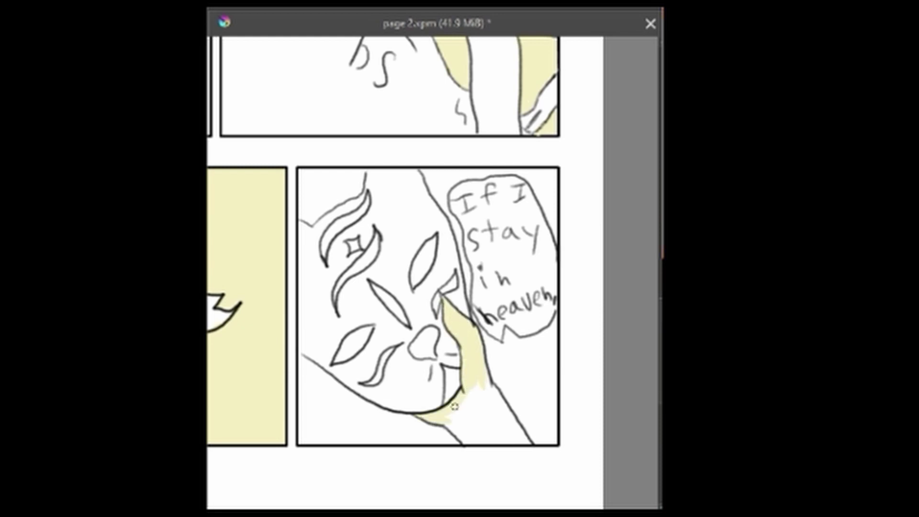
mouse_move(454, 406)
left_mouse_down()
mouse_move(498, 397)
mouse_move(509, 435)
mouse_move(472, 440)
mouse_move(451, 416)
mouse_move(502, 421)
mouse_move(472, 418)
mouse_move(460, 396)
left_mouse_up()
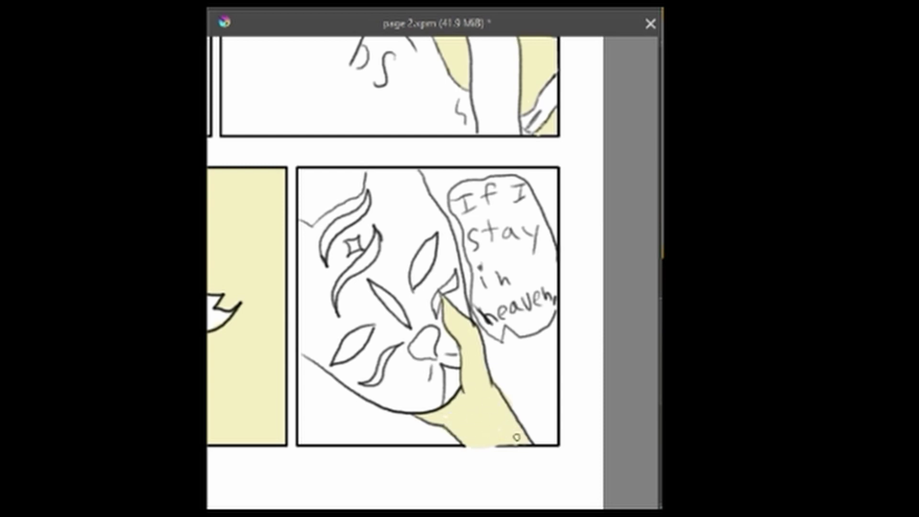
Erase the skin colour that spills past the wrist and the panel's lower border.
left_click(661, 272)
left_click(426, 8)
left_click(458, 62)
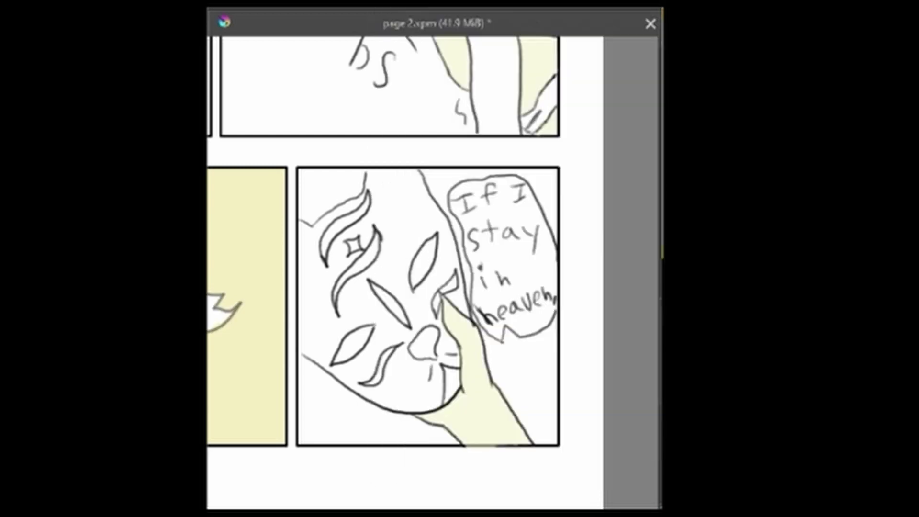
mouse_move(467, 451)
left_mouse_down()
mouse_move(522, 449)
mouse_move(481, 448)
left_mouse_up()
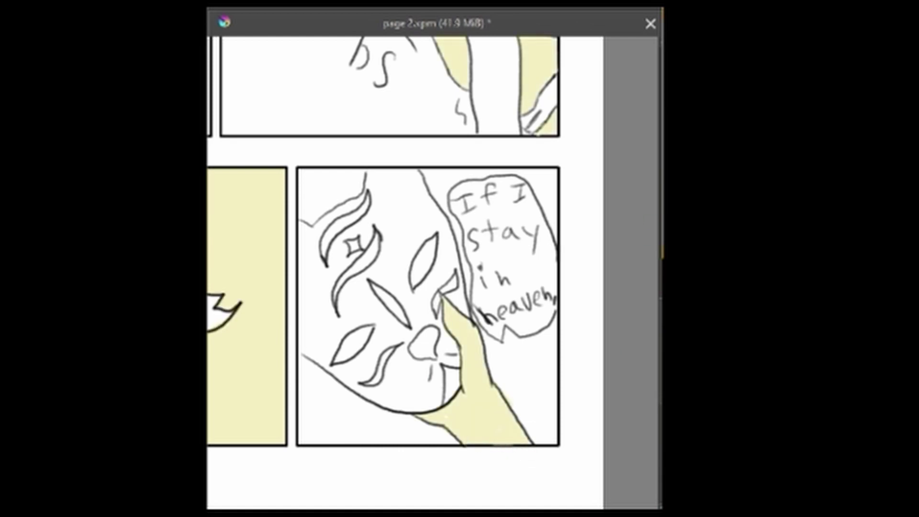
Paint the mask's star and the two curved forehead markings bright blue.
left_click(397, 7)
left_click(569, 144)
left_click(329, 240)
left_click(392, 9)
left_click(610, 229)
left_click(353, 246)
key("F6")
left_click(559, 102)
left_click_drag(328, 247, 325, 257)
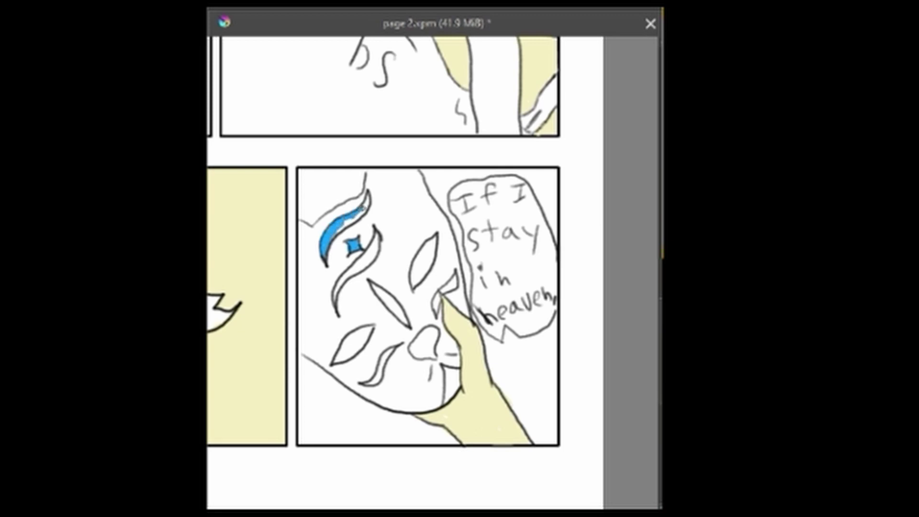
left_click_drag(377, 233, 371, 246)
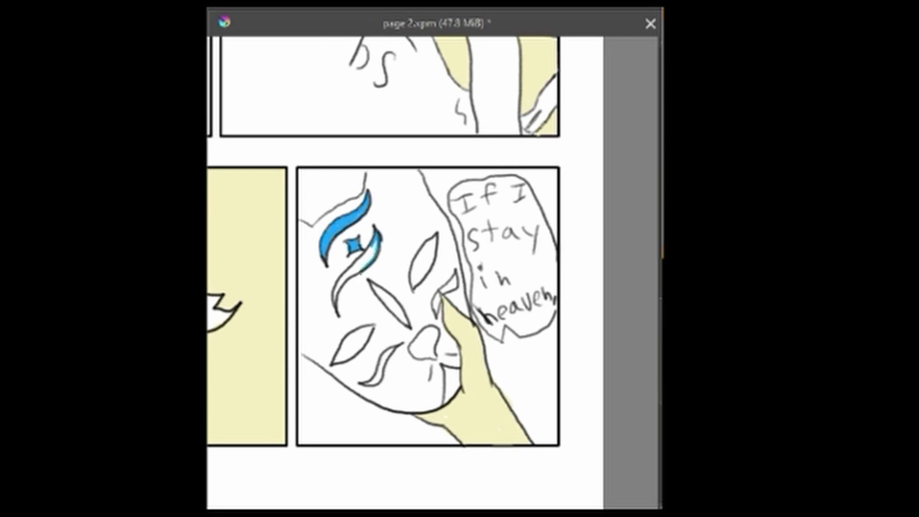
left_click_drag(337, 294, 373, 245)
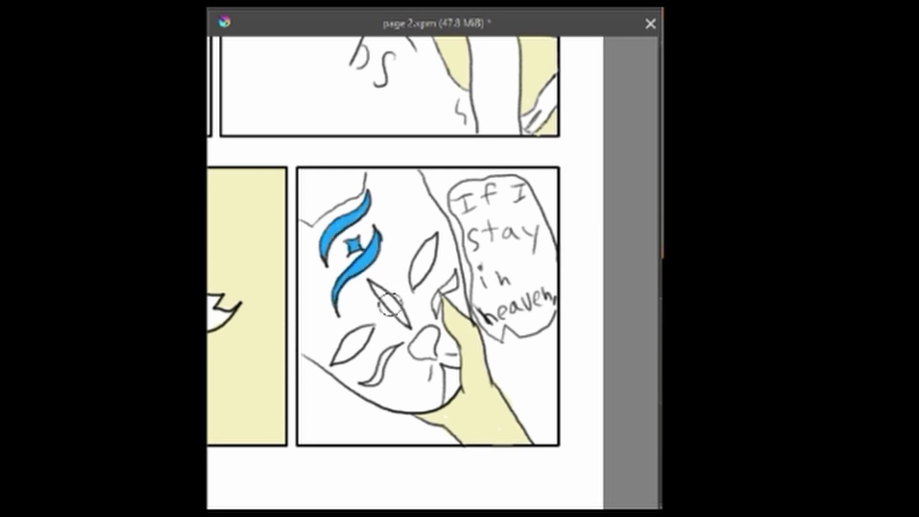
Paint the mask's nose-bridge stripe, both cheek markings, the nose and the chin patch bright blue.
mouse_move(390, 304)
left_mouse_down()
mouse_move(377, 290)
mouse_move(399, 309)
mouse_move(434, 312)
left_mouse_up()
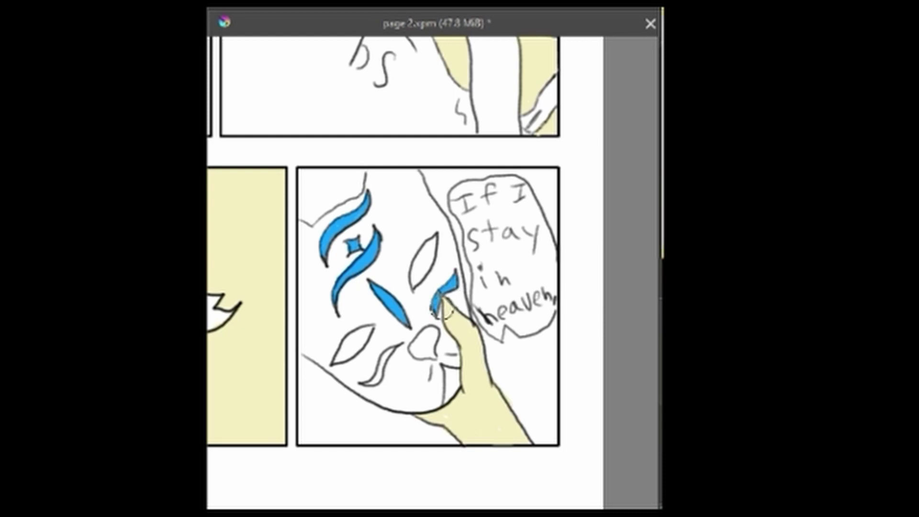
left_click_drag(391, 350, 387, 355)
left_click_drag(434, 345, 433, 357)
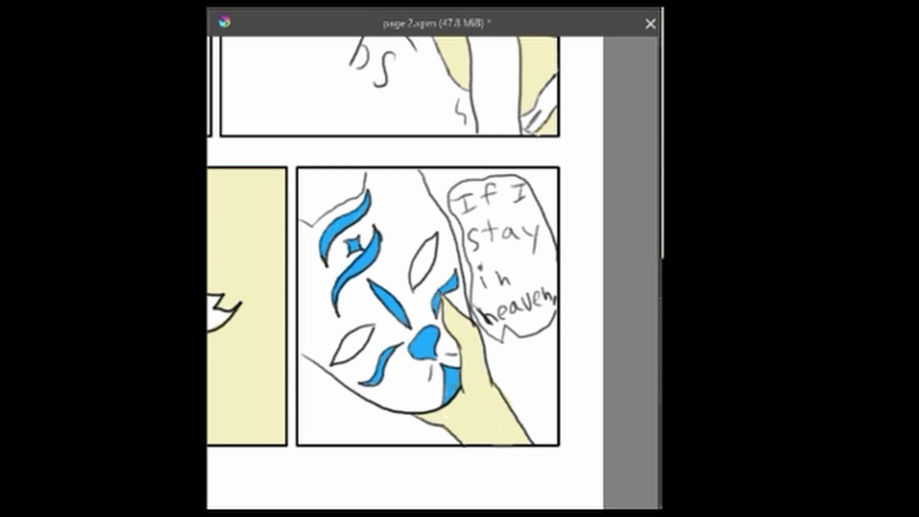
Add dark translucent shading along the thumb and palm and across the mask's lower edge, undoing the first overly dark stroke.
key("e")
scroll(554, 464, "left", 3)
key("ctrl+z")
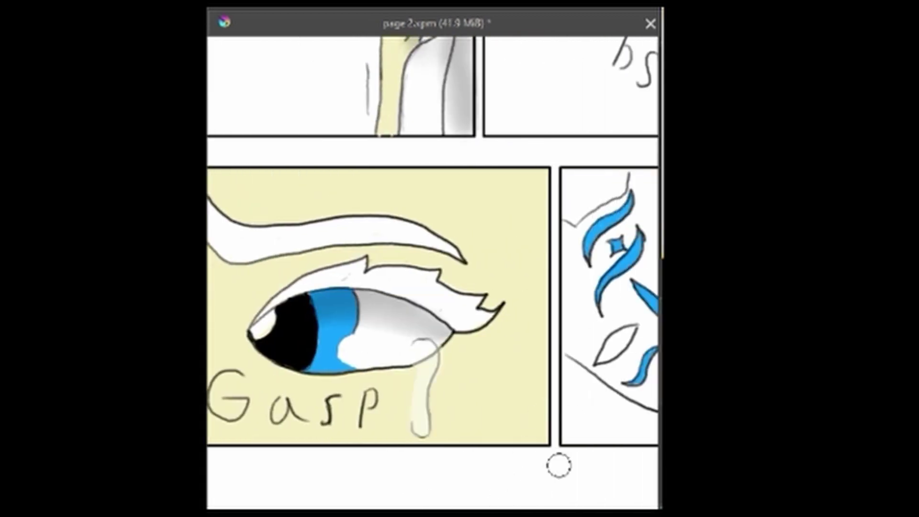
scroll(624, 399, "right", 5)
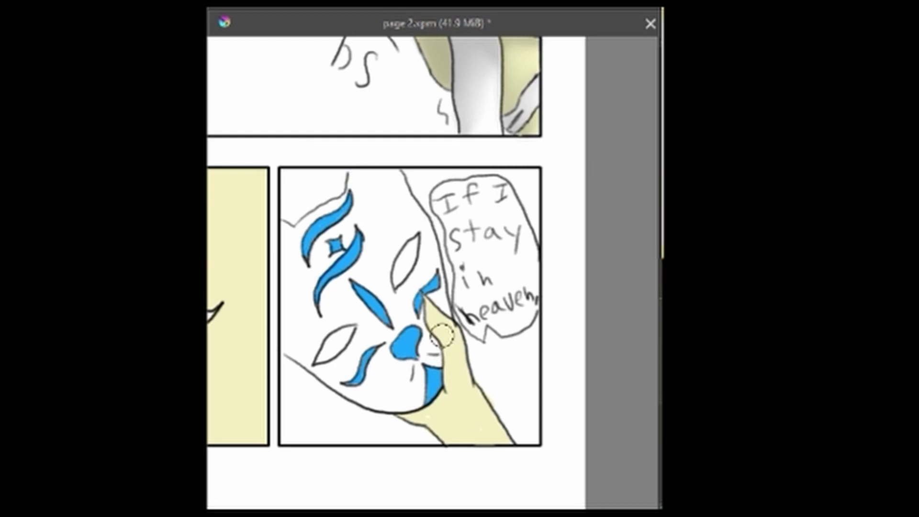
left_click_drag(421, 298, 448, 385)
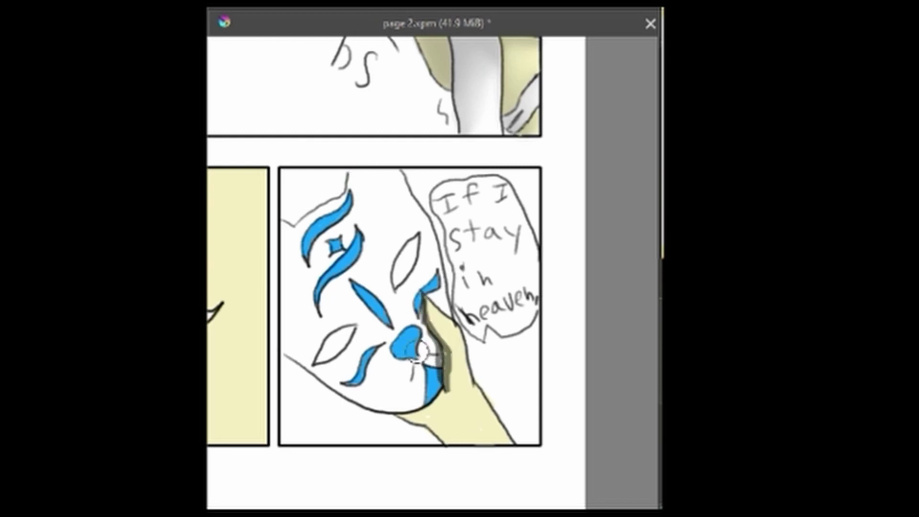
key("ctrl+z")
mouse_move(424, 298)
left_mouse_down()
mouse_move(449, 355)
mouse_move(447, 387)
mouse_move(418, 417)
mouse_move(426, 414)
mouse_move(452, 443)
left_mouse_up()
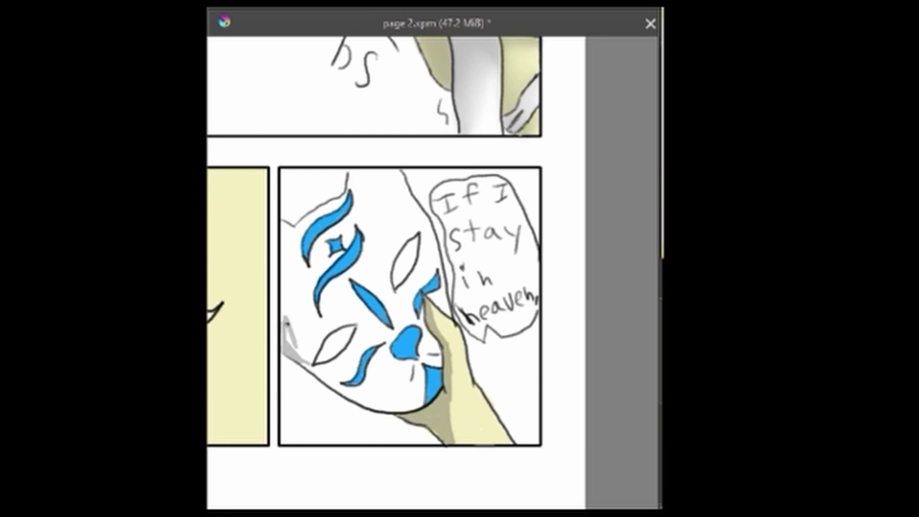
mouse_move(303, 357)
left_mouse_down()
mouse_move(301, 338)
mouse_move(312, 353)
mouse_move(289, 317)
mouse_move(314, 348)
mouse_move(295, 331)
mouse_move(290, 344)
mouse_move(316, 369)
mouse_move(331, 362)
mouse_move(417, 394)
mouse_move(327, 369)
mouse_move(368, 407)
mouse_move(338, 373)
mouse_move(413, 404)
mouse_move(372, 401)
left_mouse_up()
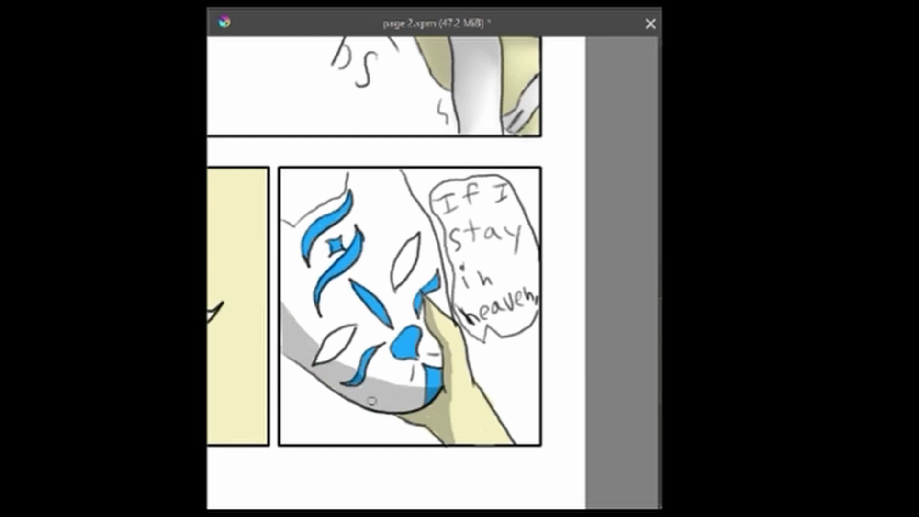
Soften the shading on the mask and hand with a blending brush.
key("F6")
scroll(511, 232, "down", 8)
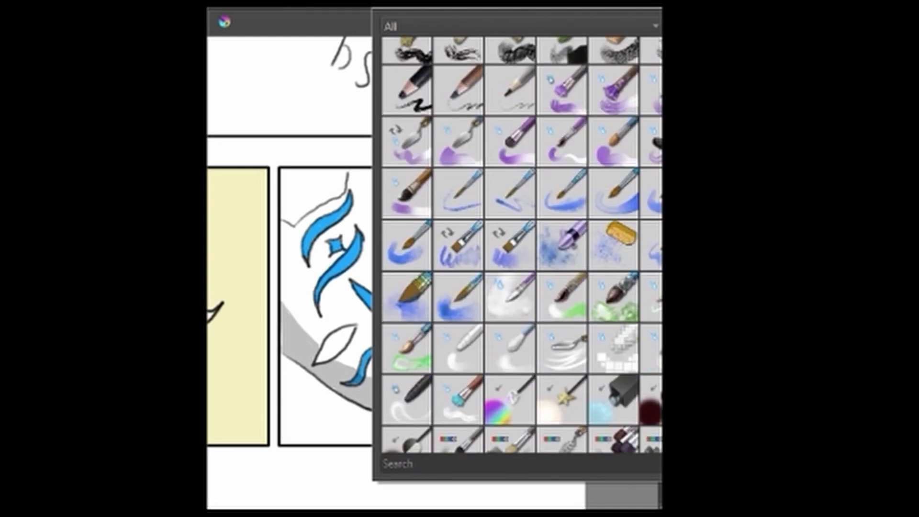
left_click(510, 349)
mouse_move(296, 292)
left_mouse_down()
mouse_move(304, 332)
mouse_move(307, 318)
mouse_move(397, 383)
mouse_move(450, 356)
left_mouse_up()
Draw a four-toed paw print outline in black ink below the mask panel and hand-letter "100" beside it.
scroll(472, 380, "down", 3)
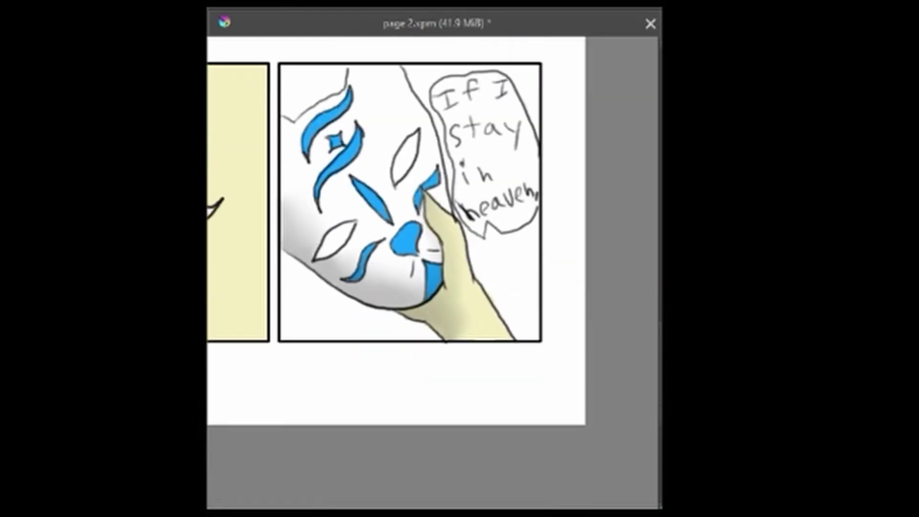
key("F6")
scroll(570, 229, "up", 5)
left_click(612, 215)
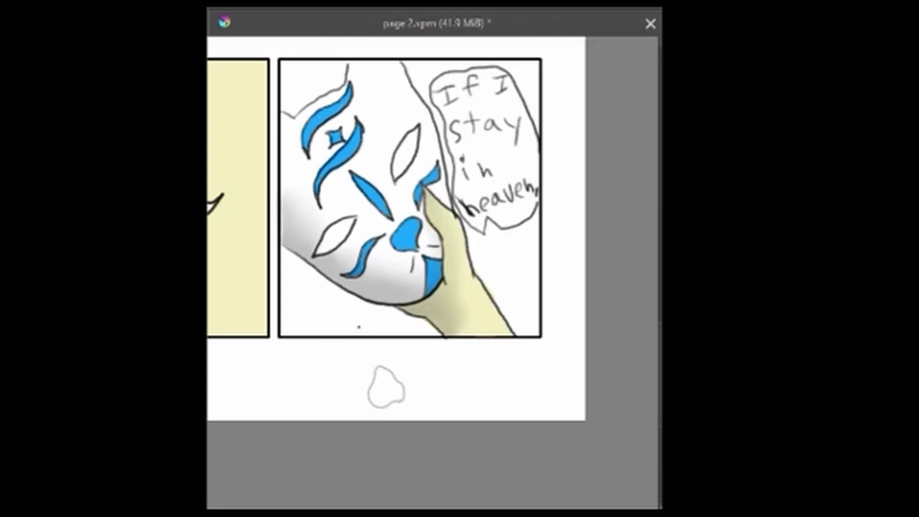
key("ctrl+z")
mouse_move(317, 408)
left_mouse_down()
mouse_move(317, 375)
mouse_move(343, 408)
left_mouse_up()
left_click_drag(300, 386, 298, 355)
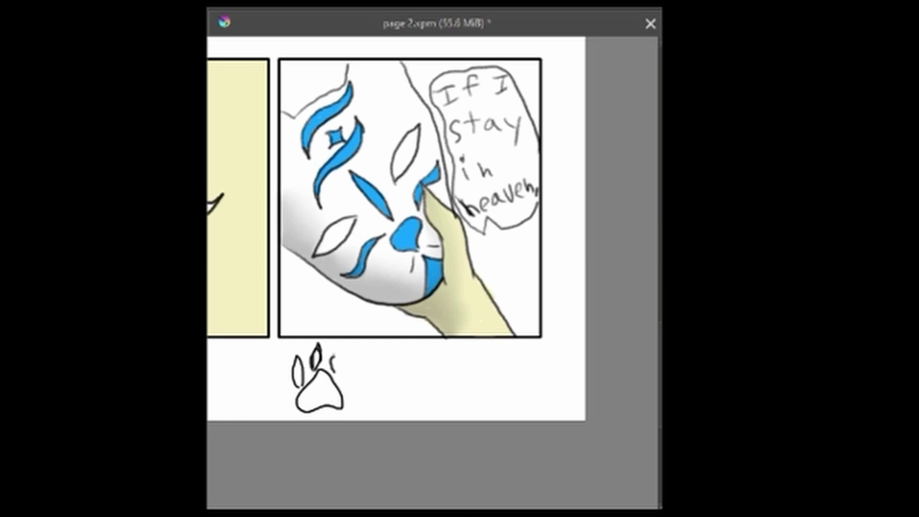
left_click_drag(351, 390, 358, 394)
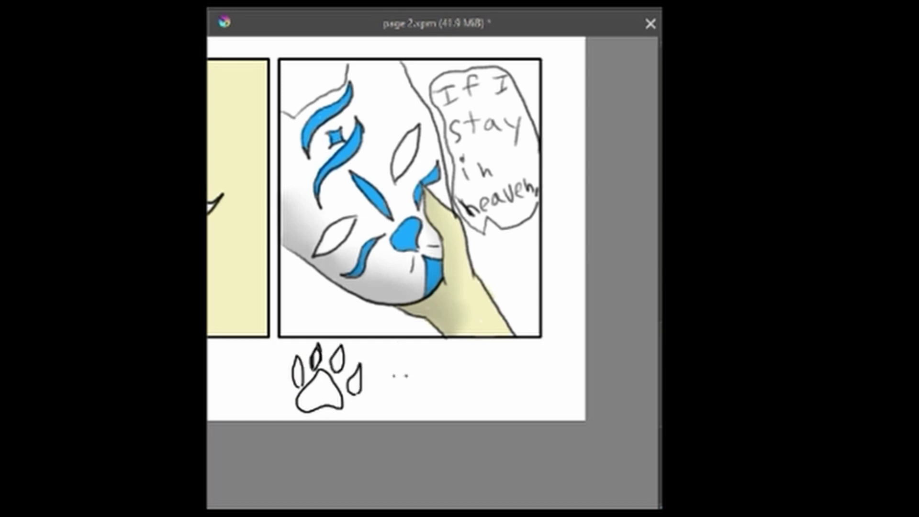
left_click_drag(392, 362, 424, 401)
left_click_drag(448, 370, 490, 370)
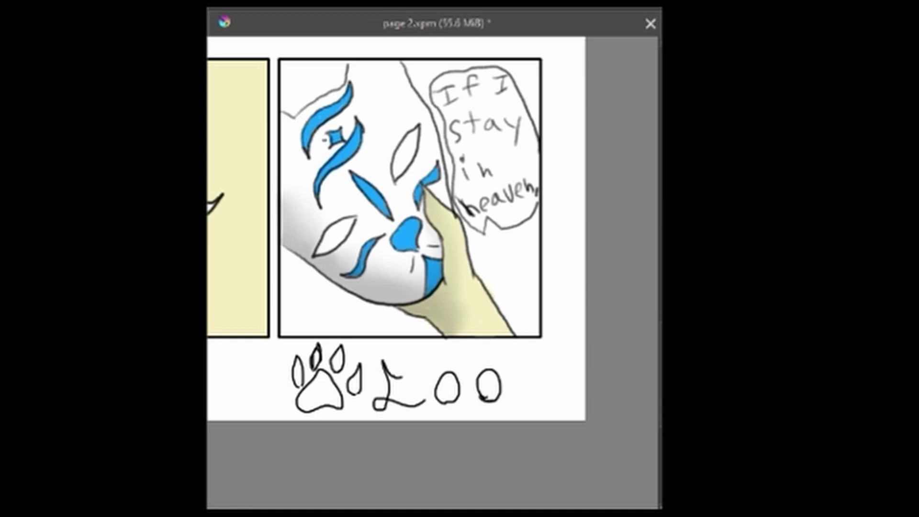
Fill the paw print's main pad and second toe with black, and close the gaps in the other toe outlines.
left_click(318, 393)
left_click(271, 306)
key("ctrl+z")
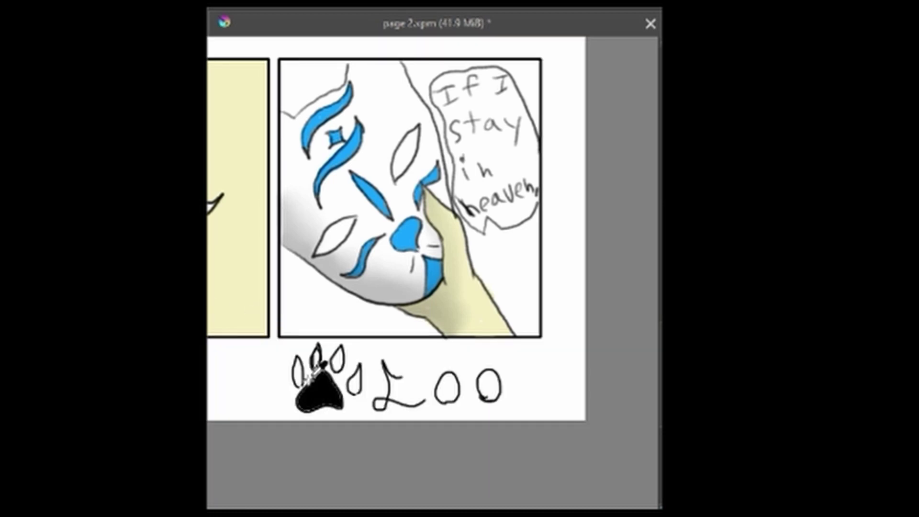
key("1")
scroll(433, 273, "down", 6)
scroll(432, 273, "left", 7)
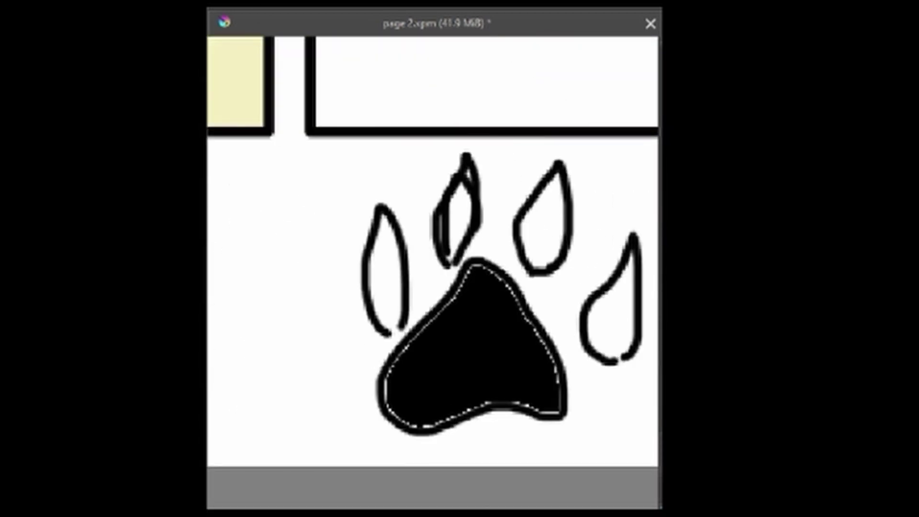
mouse_move(449, 266)
left_mouse_down()
mouse_move(444, 245)
mouse_move(467, 172)
mouse_move(450, 201)
mouse_move(467, 231)
left_mouse_up()
left_click_drag(623, 357, 615, 360)
mouse_move(549, 408)
left_mouse_down()
mouse_move(533, 323)
mouse_move(487, 268)
mouse_move(421, 335)
mouse_move(409, 426)
mouse_move(483, 404)
mouse_move(543, 411)
left_mouse_up()
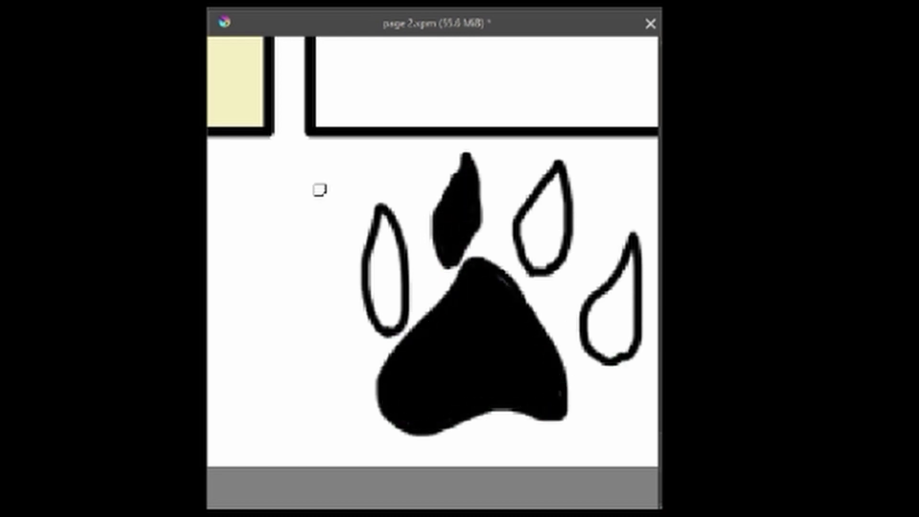
Fill the three remaining toes with black and paint over the unfilled slivers along the paw print's edges.
left_click(376, 273)
left_click(558, 240)
left_click(615, 326)
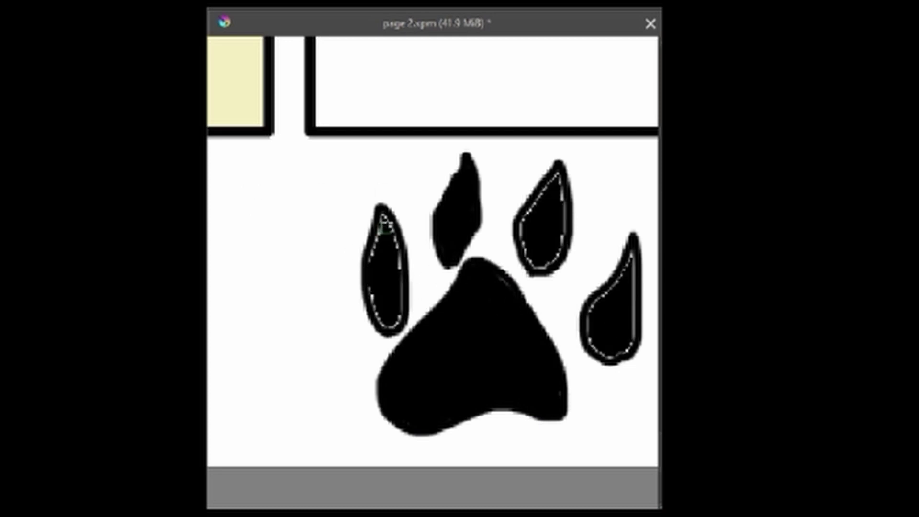
mouse_move(384, 221)
left_mouse_down()
mouse_move(371, 300)
mouse_move(401, 321)
mouse_move(389, 226)
left_mouse_up()
mouse_move(559, 168)
left_mouse_down()
mouse_move(530, 212)
mouse_move(528, 260)
mouse_move(564, 246)
mouse_move(557, 167)
left_mouse_up()
mouse_move(629, 256)
left_mouse_down()
mouse_move(632, 341)
mouse_move(595, 347)
mouse_move(623, 258)
left_mouse_up()
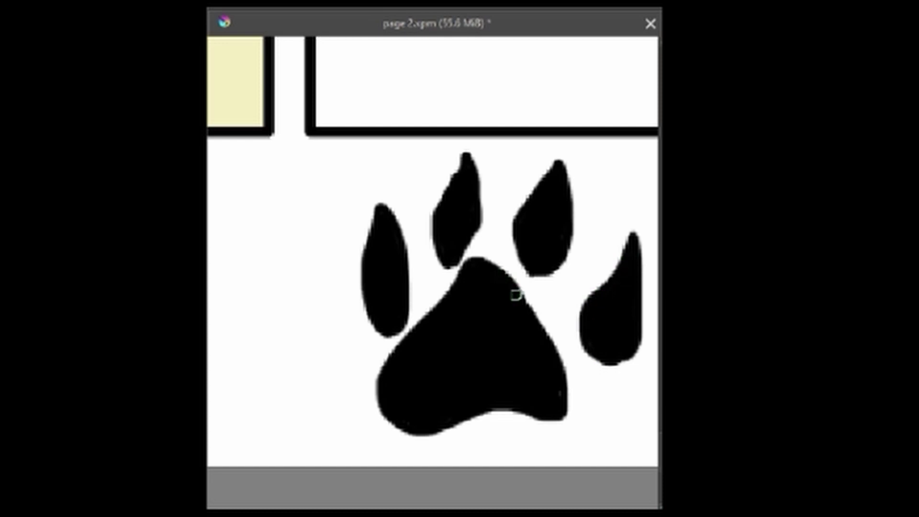
left_click_drag(531, 301, 574, 309)
Erase the rough "100" beside the paw print and hand-letter it again more neatly in black.
key("minus")
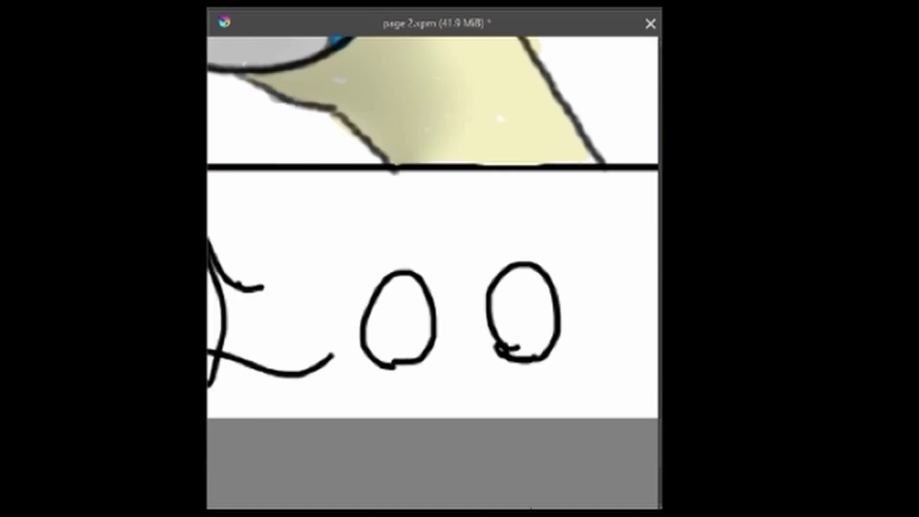
scroll(432, 227, "left", 2)
mouse_move(278, 257)
left_mouse_down()
mouse_move(301, 234)
mouse_move(264, 377)
mouse_move(256, 334)
mouse_move(341, 351)
mouse_move(328, 388)
mouse_move(474, 302)
mouse_move(531, 242)
mouse_move(405, 394)
mouse_move(472, 321)
mouse_move(566, 273)
mouse_move(616, 280)
mouse_move(576, 371)
mouse_move(565, 344)
left_mouse_up()
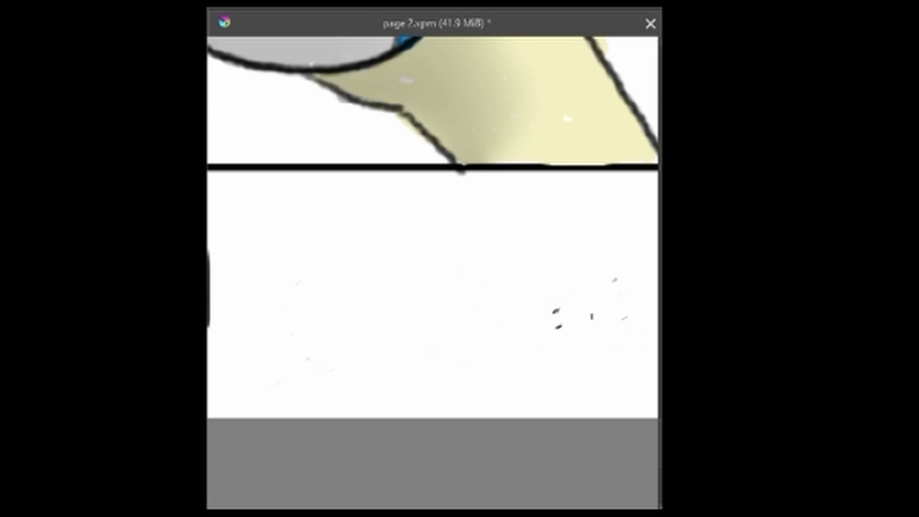
mouse_move(253, 271)
left_mouse_down()
mouse_move(287, 335)
mouse_move(361, 325)
left_mouse_up()
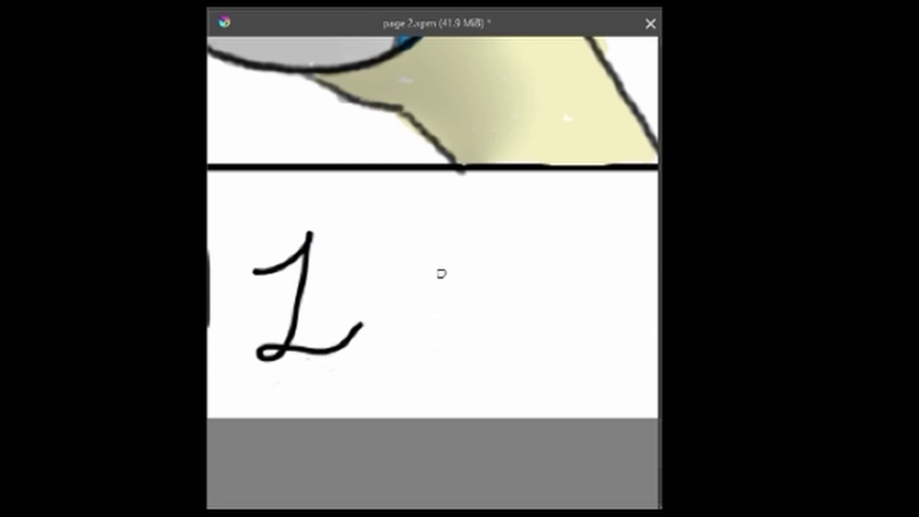
mouse_move(441, 268)
left_mouse_down()
mouse_move(471, 278)
mouse_move(438, 265)
left_mouse_up()
mouse_move(602, 267)
left_mouse_down()
mouse_move(620, 313)
mouse_move(597, 261)
left_mouse_up()
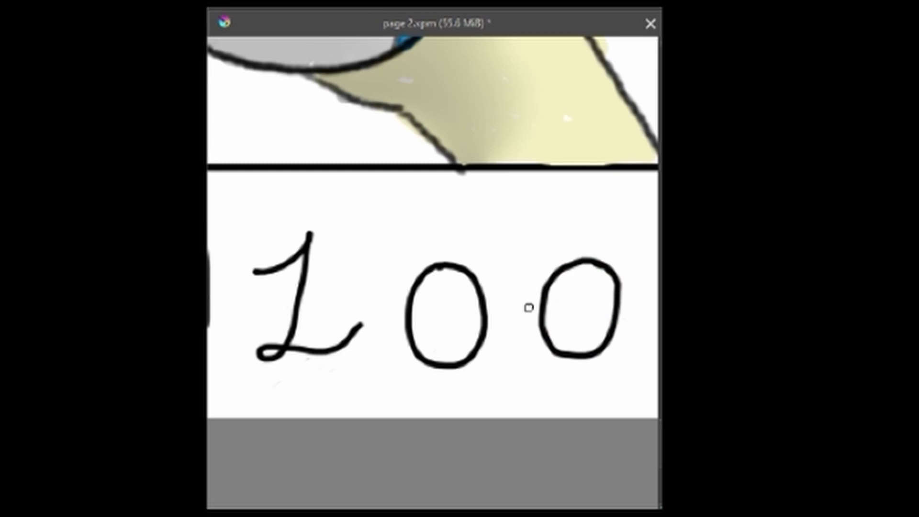
Fit the whole comic page to the view.
left_click(212, 9)
mouse_move(409, 143)
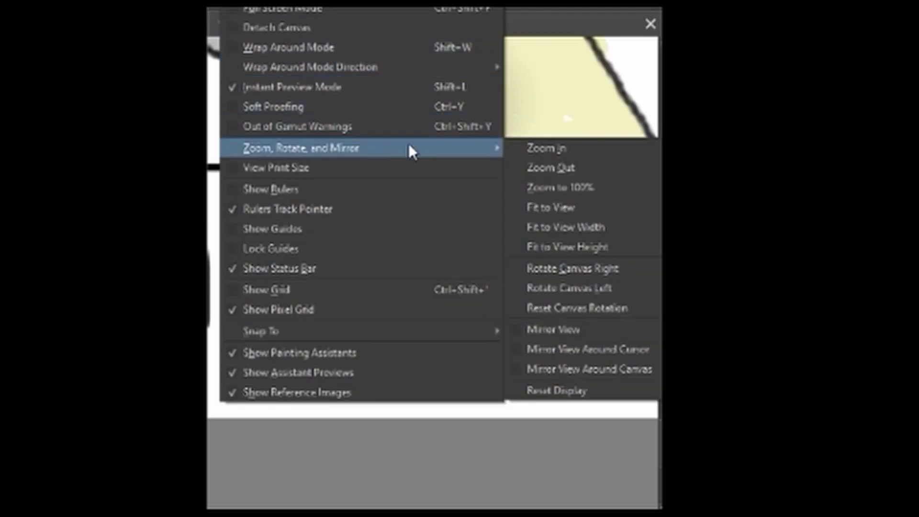
left_click(525, 206)
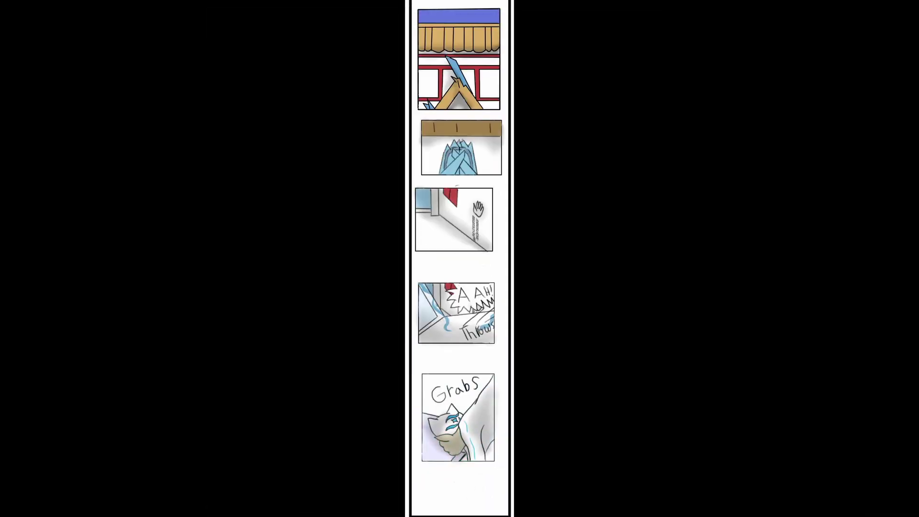